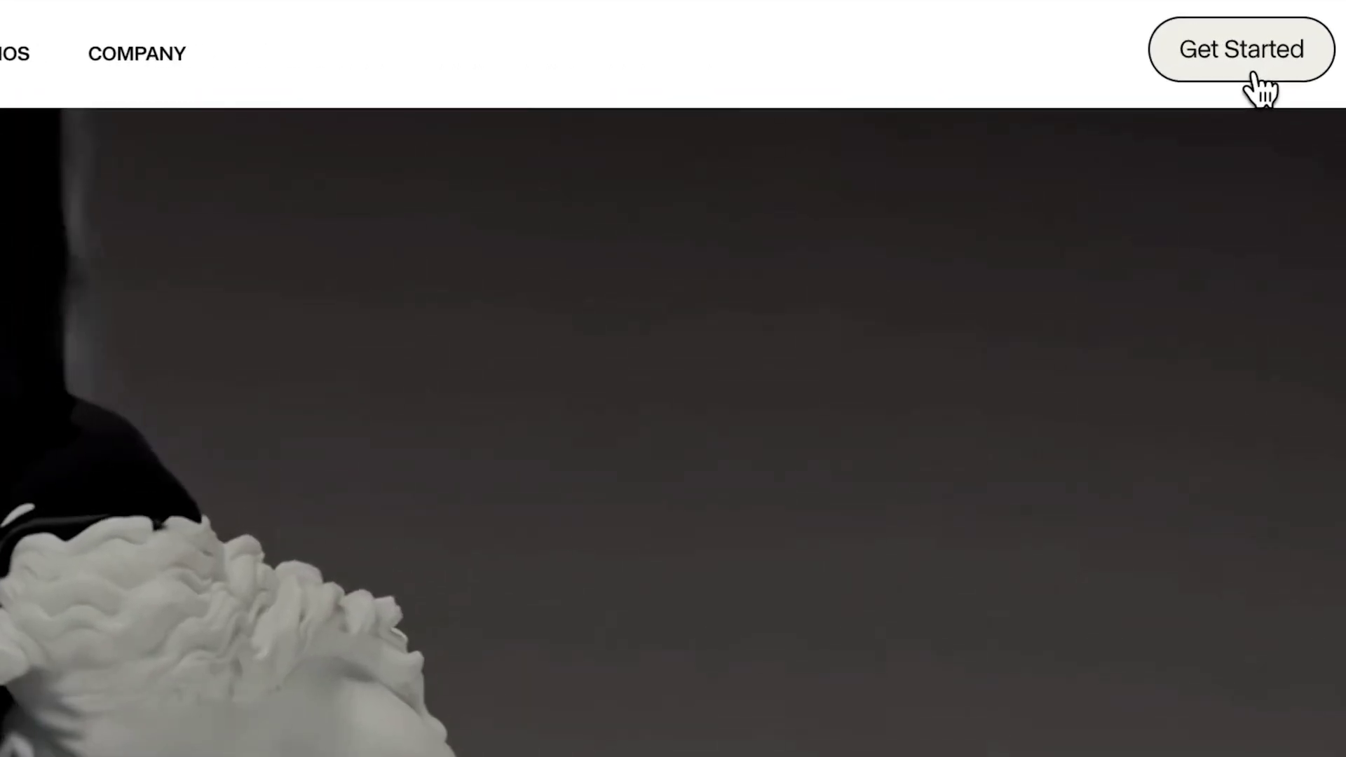
- Start a free Runway account sign-up and scroll through the Create an account form
click(1260, 84)
click(1016, 282)
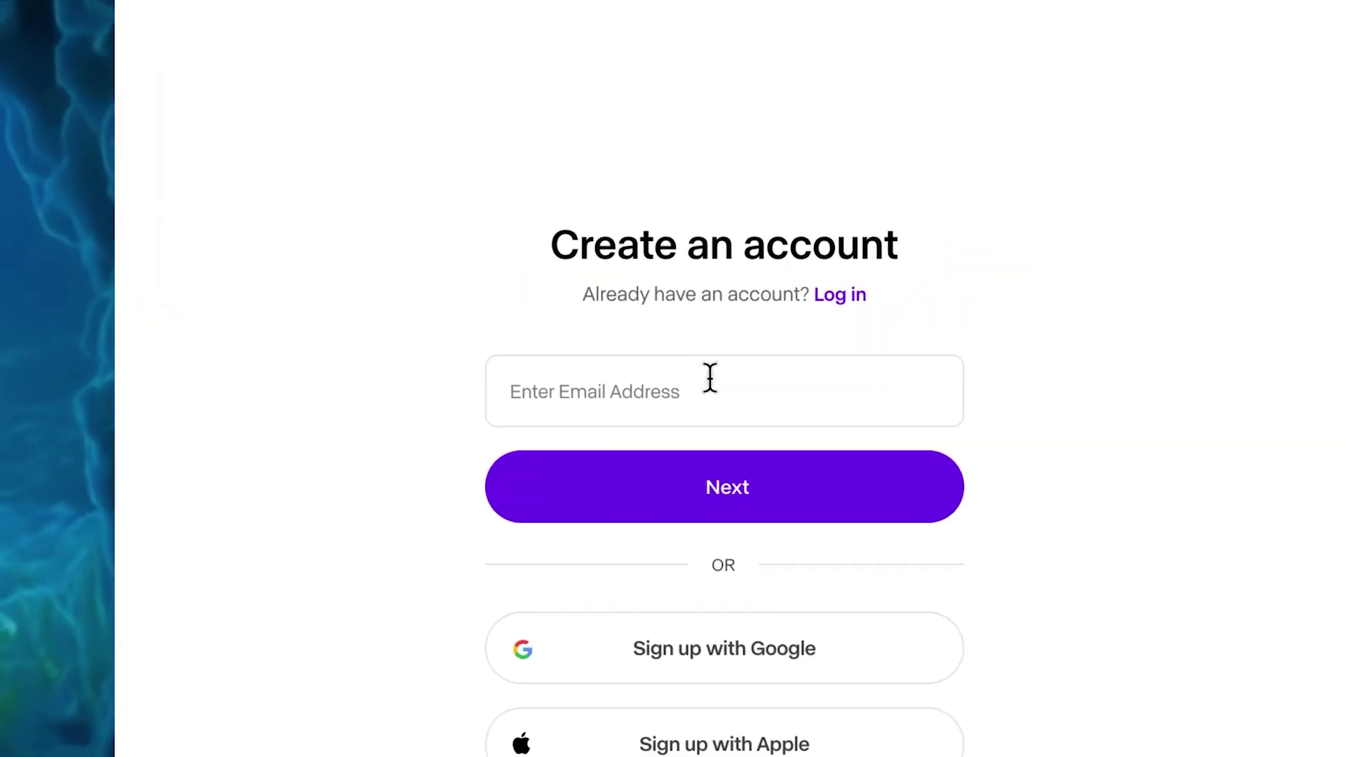
scroll(721, 385, down, 5)
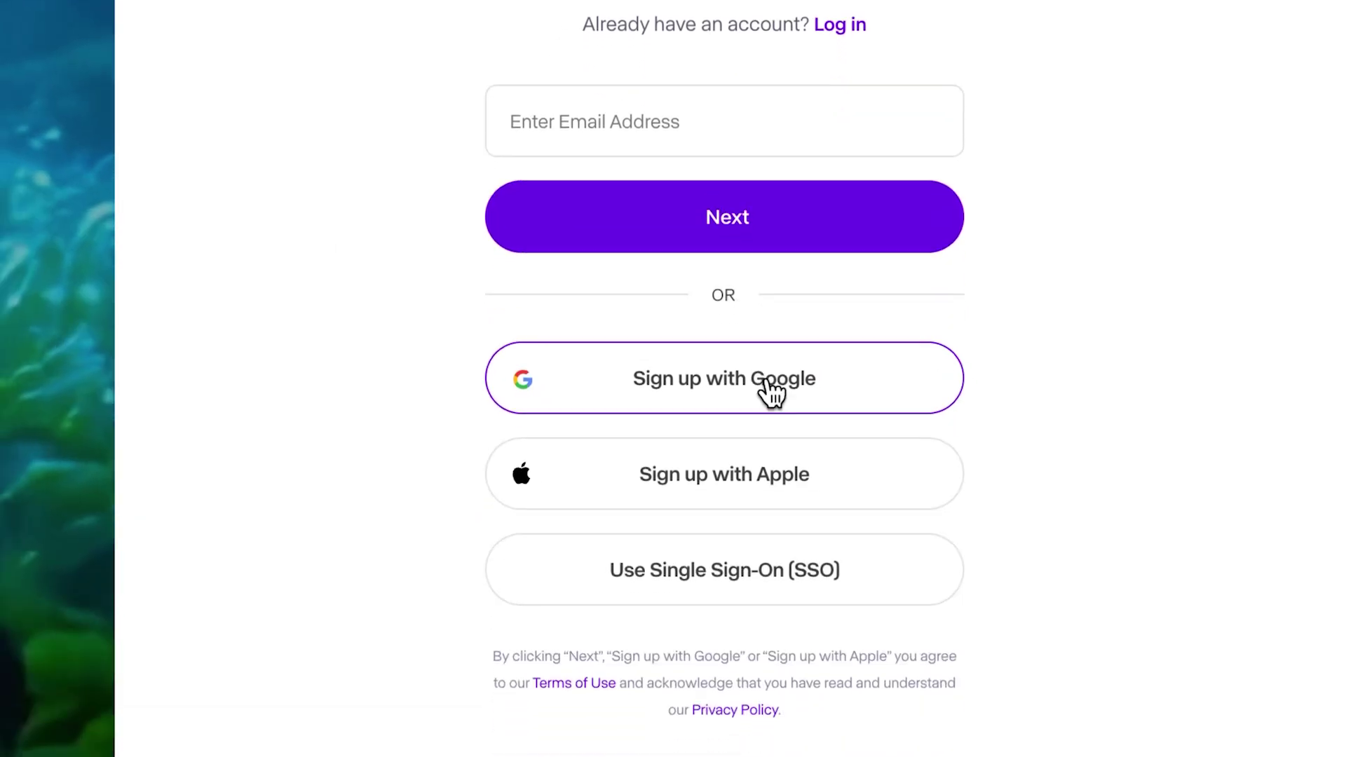
scroll(771, 392, down, 2)
scroll(790, 392, down, 1)
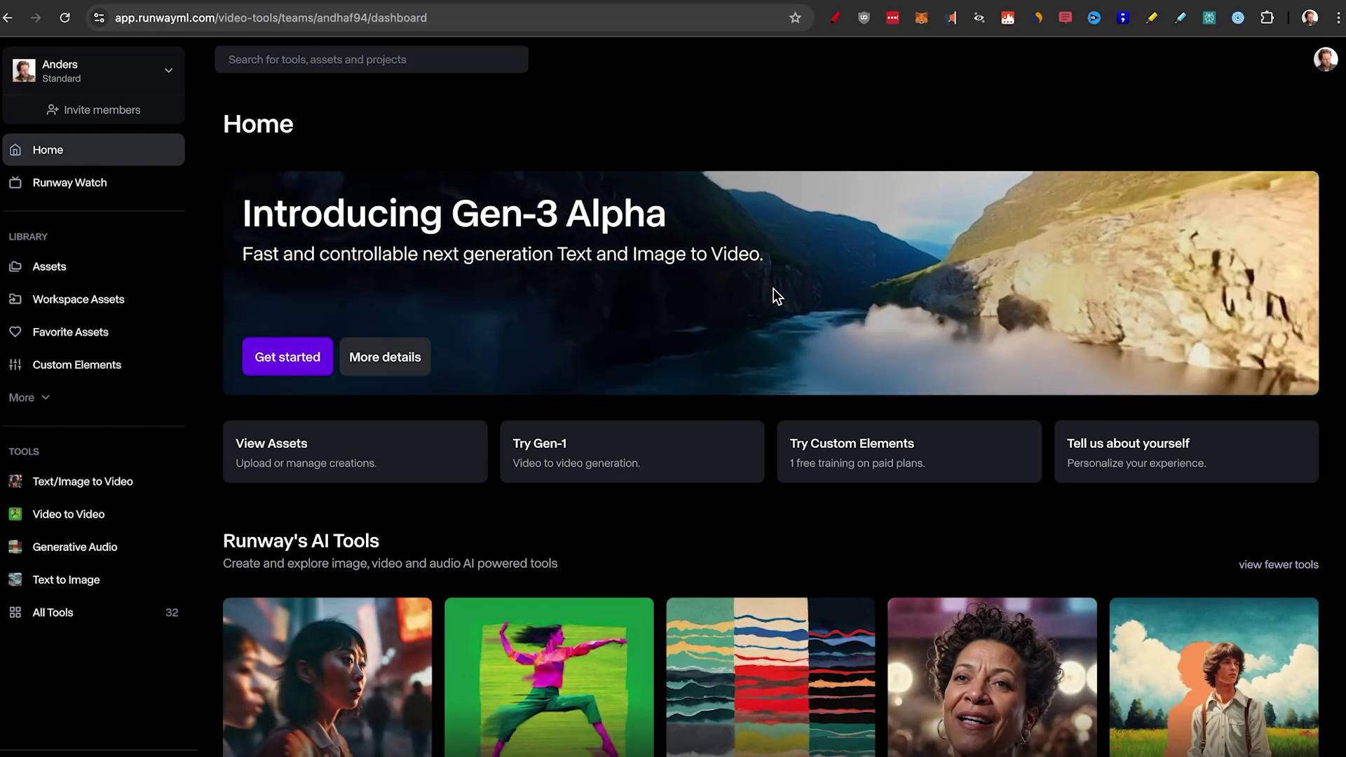
- Open the Gen-3 Alpha Text/Image to Video tool from AI Tools and focus its prompt box
scroll(772, 401, down, 3)
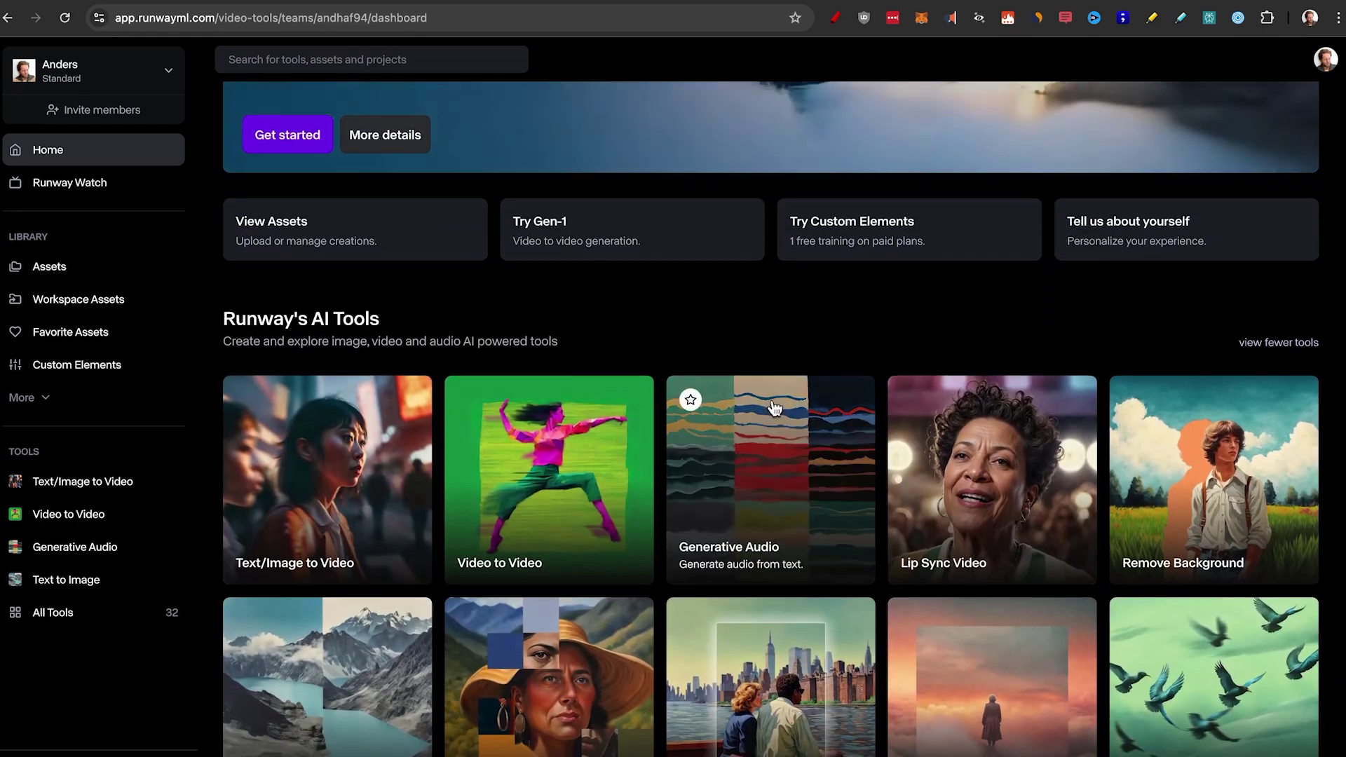
scroll(772, 401, down, 3)
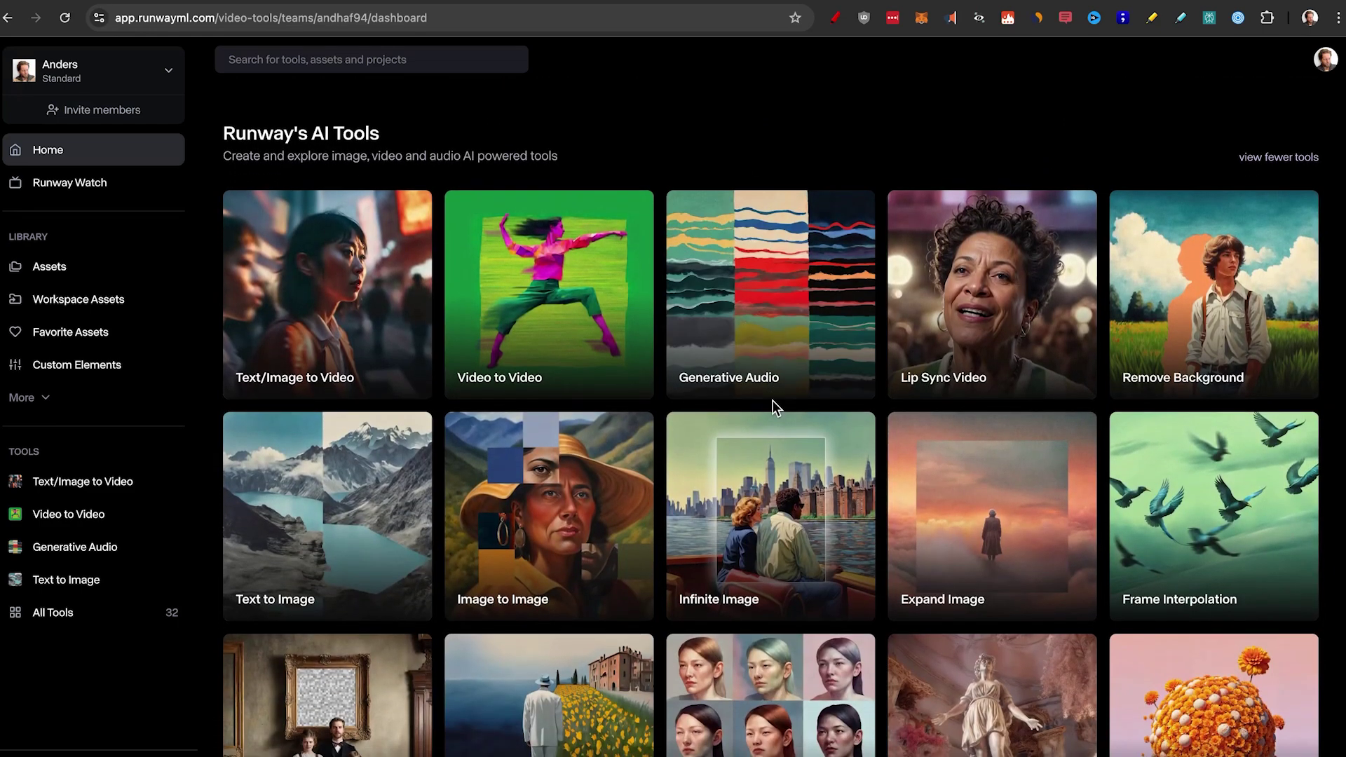
scroll(773, 401, down, 2)
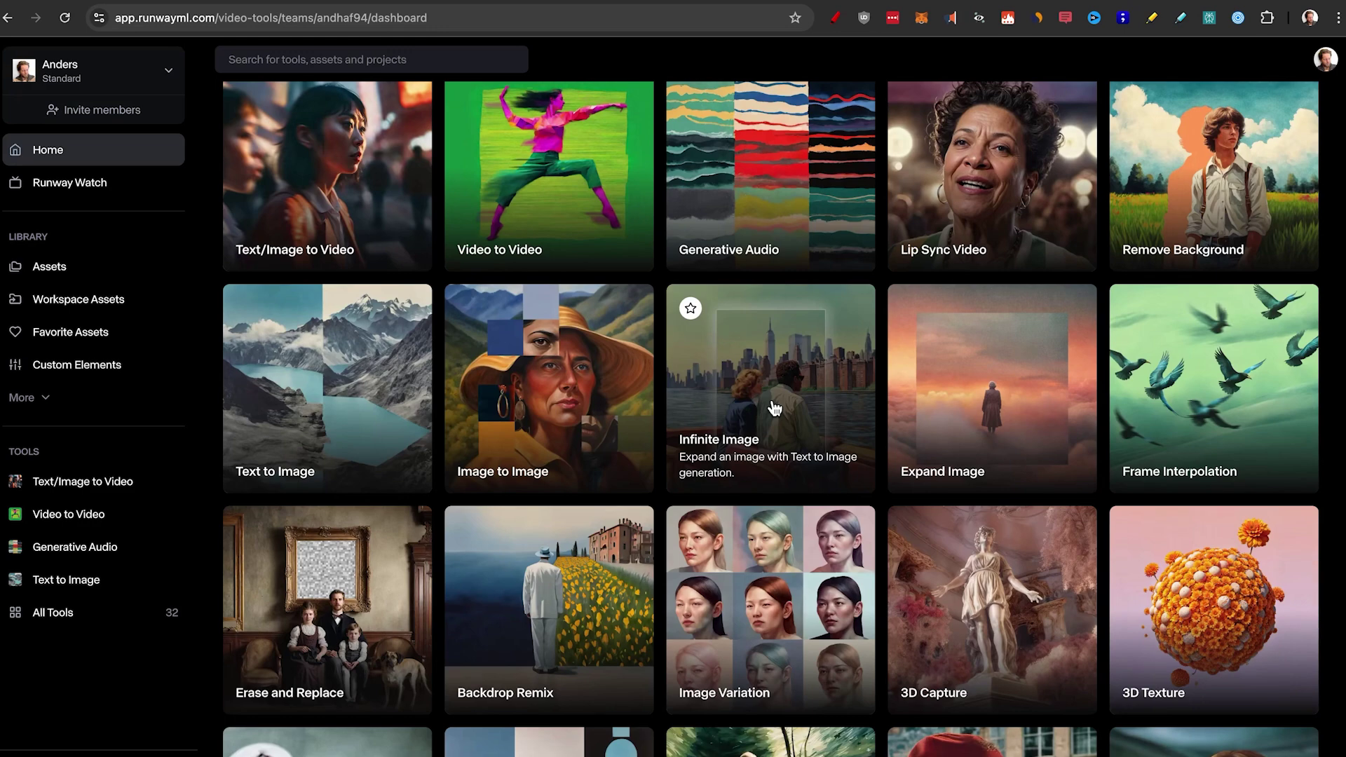
scroll(774, 407, up, 2)
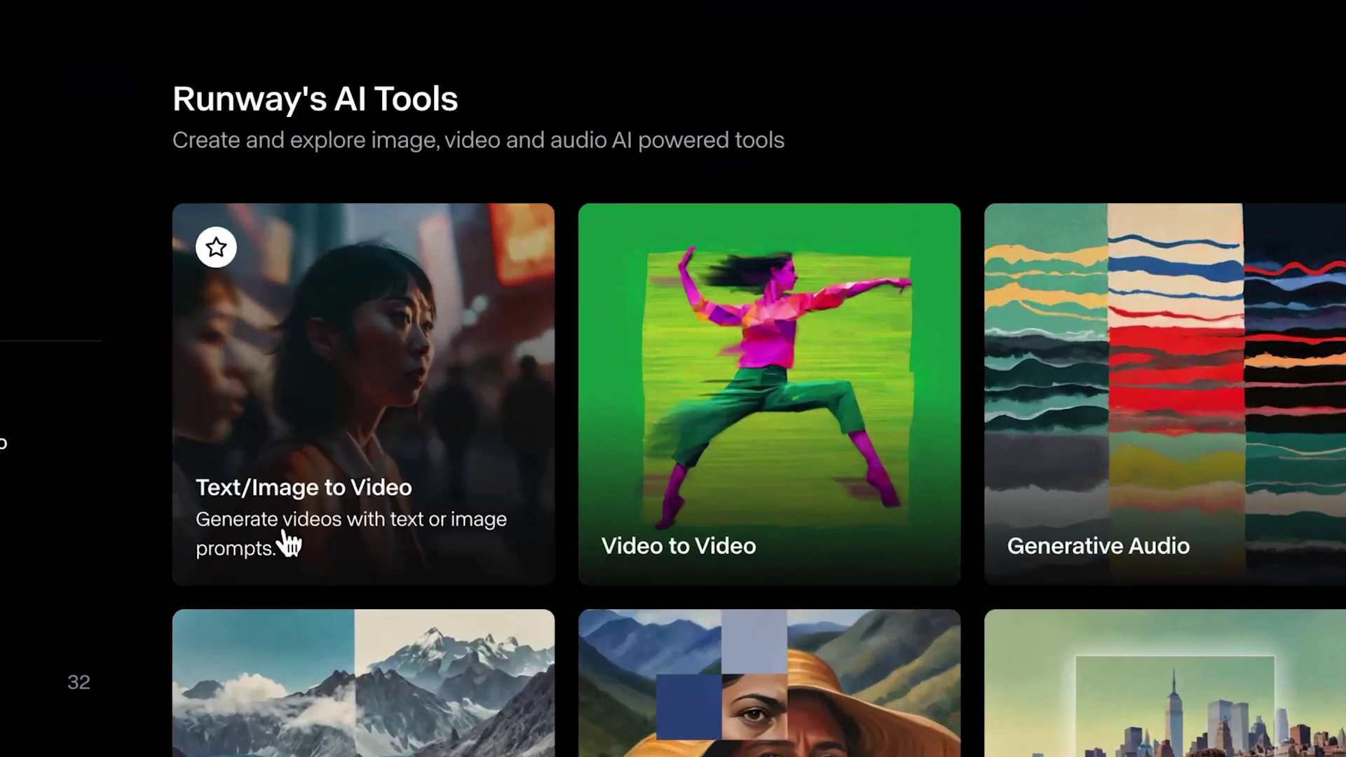
click(289, 542)
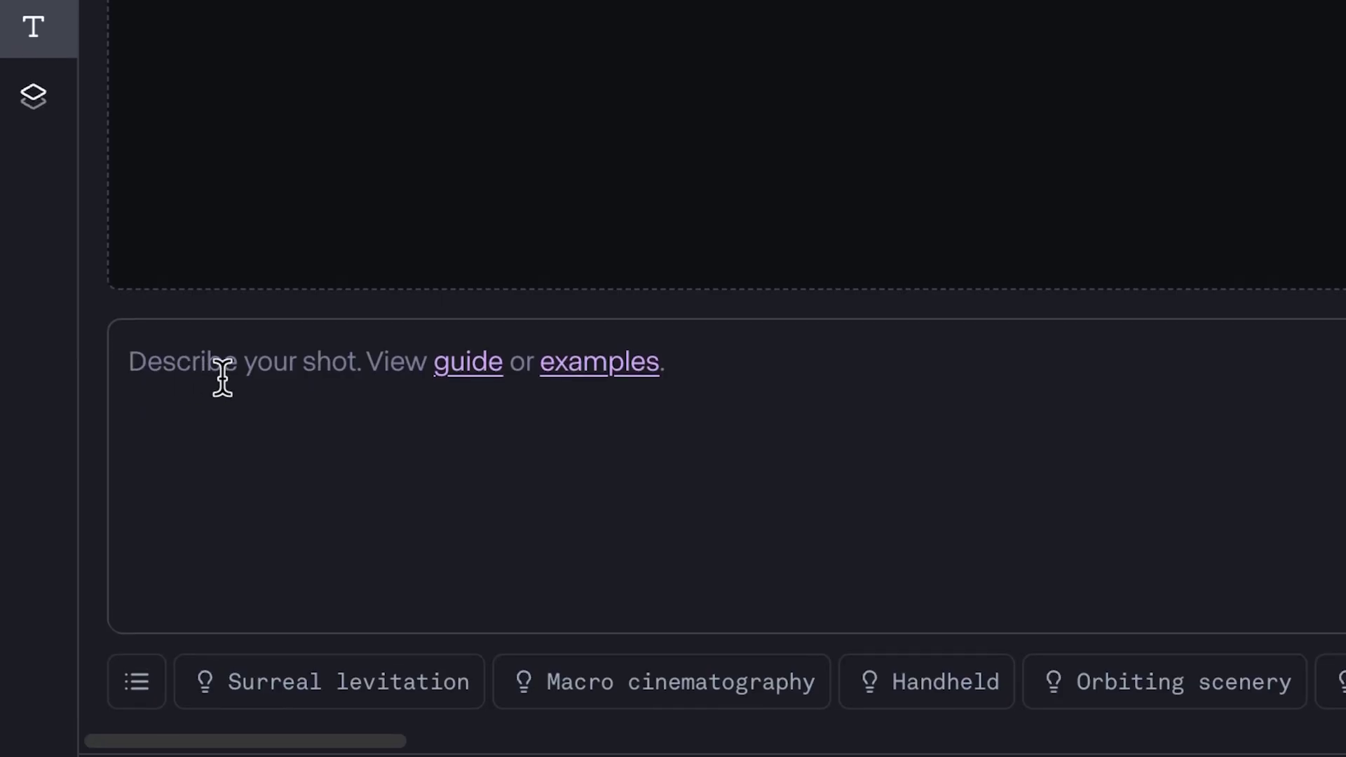
click(126, 590)
- Open the Gen-3 Alpha prompting guide and scroll through its prompt structure examples
click(465, 372)
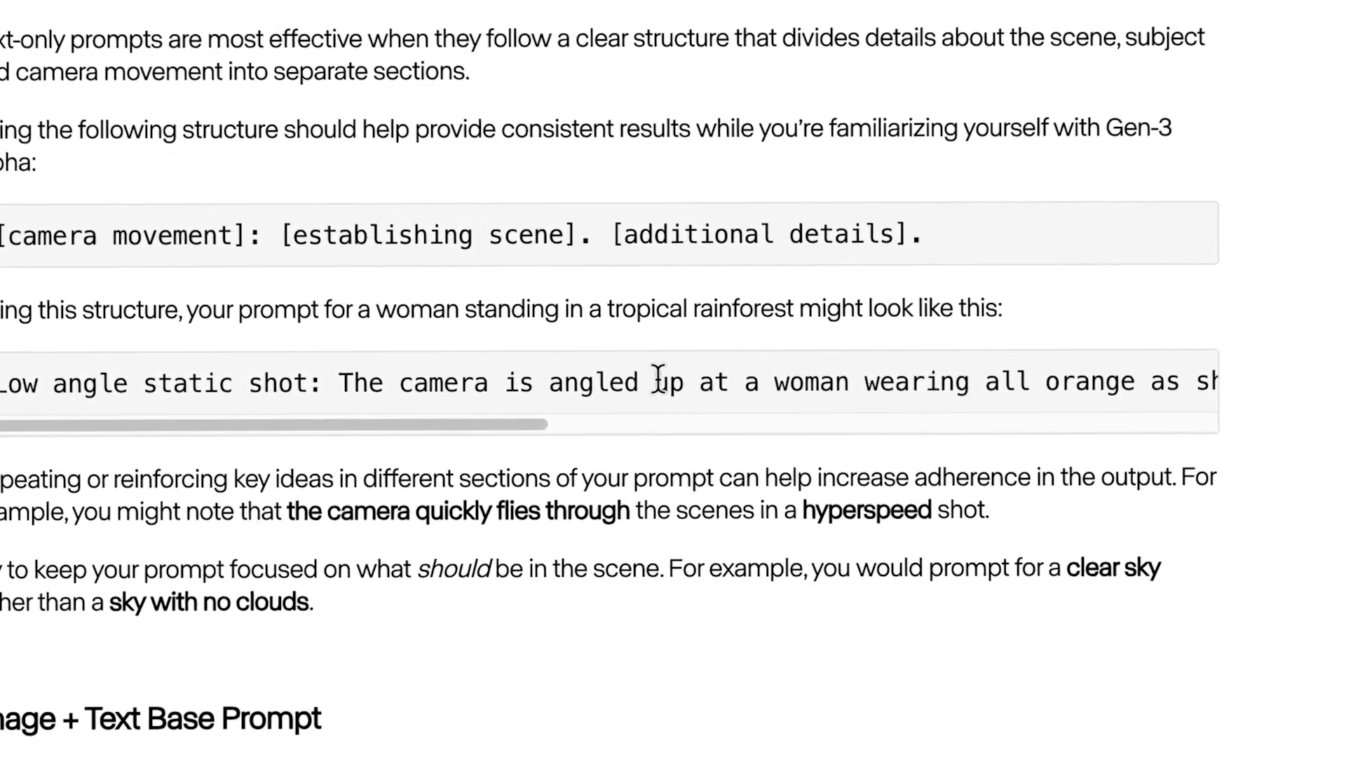
drag(664, 382, 631, 382)
scroll(618, 380, right, 3)
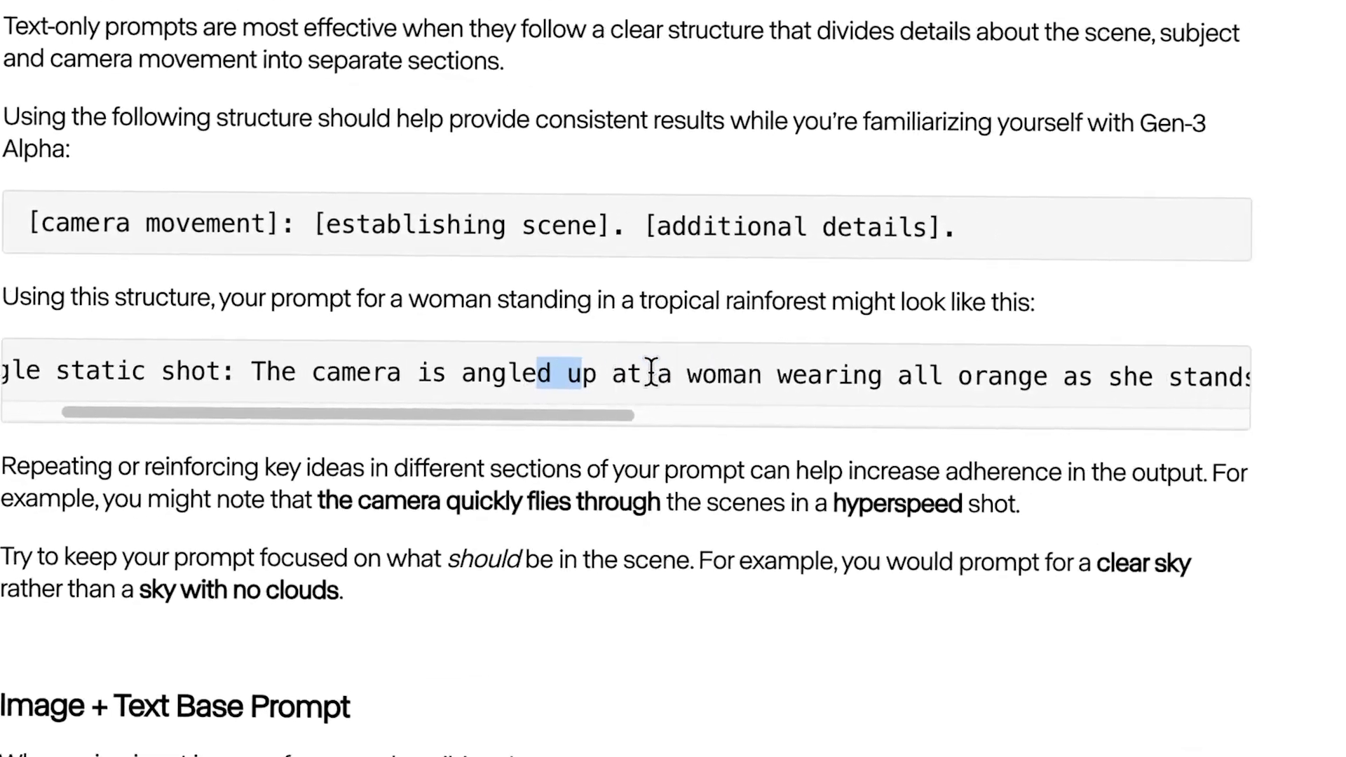
scroll(650, 371, right, 5)
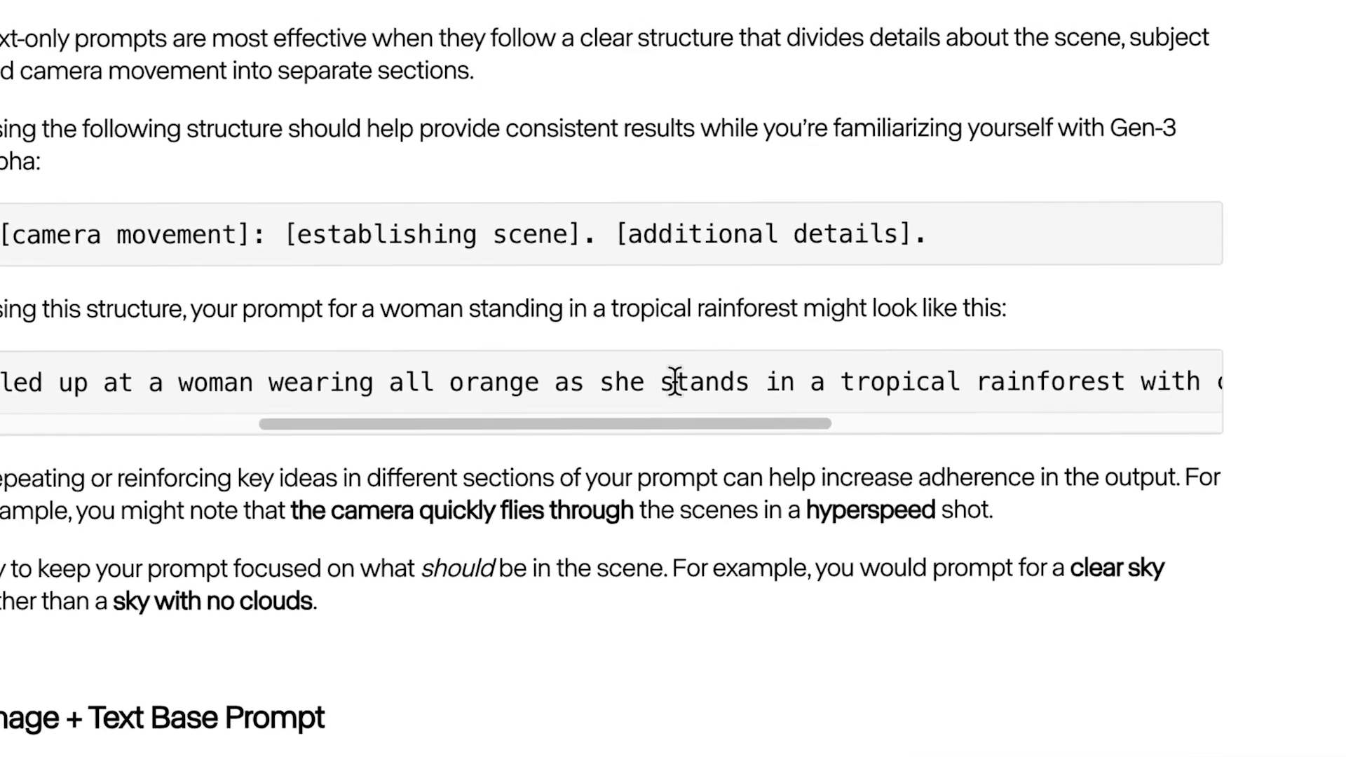
scroll(675, 382, right, 5)
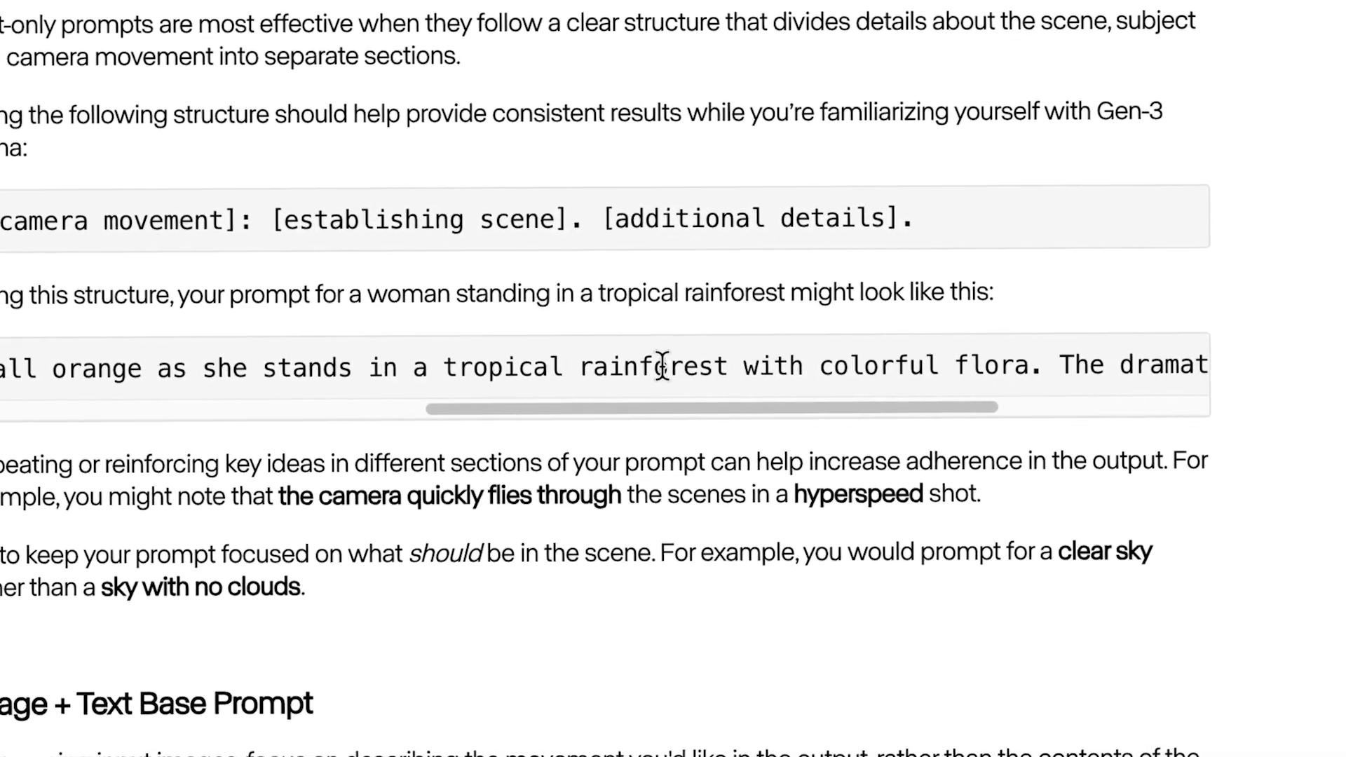
scroll(662, 368, right, 5)
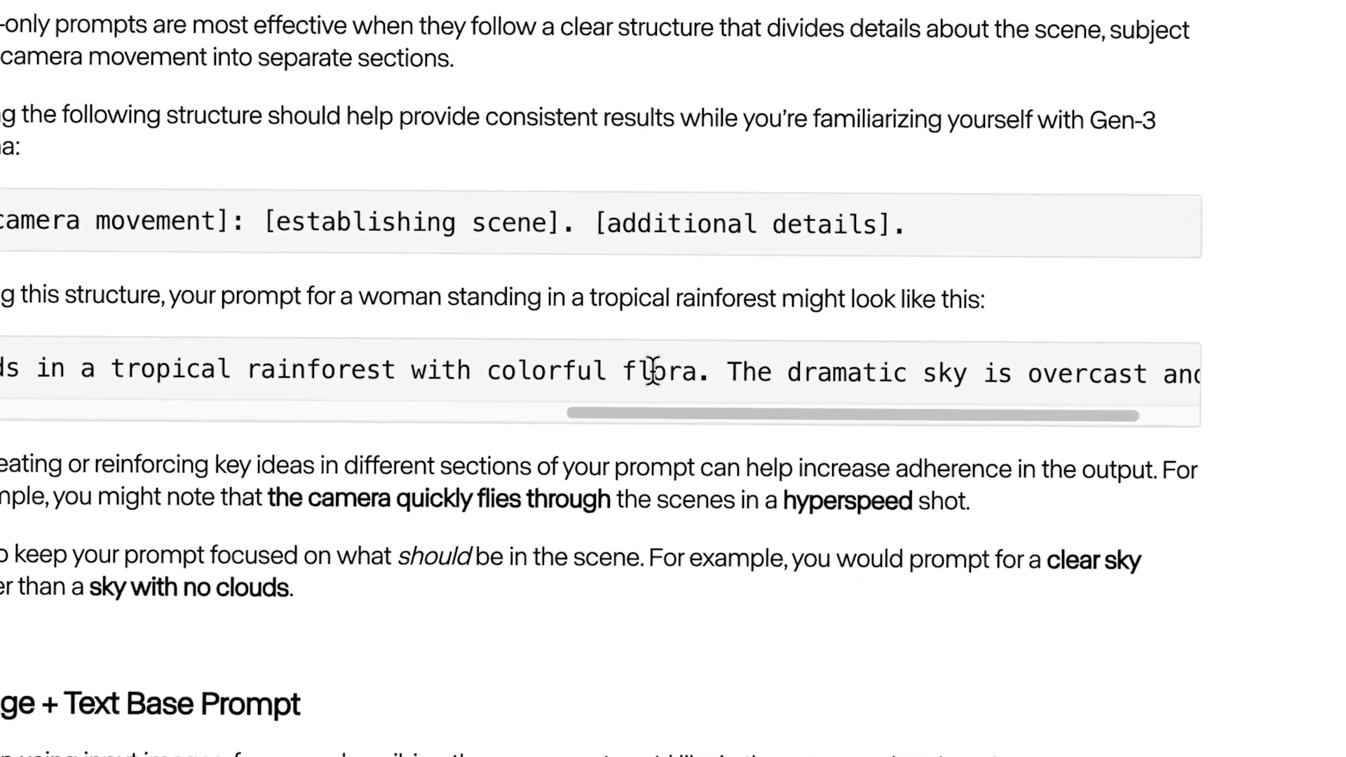
scroll(652, 369, right, 3)
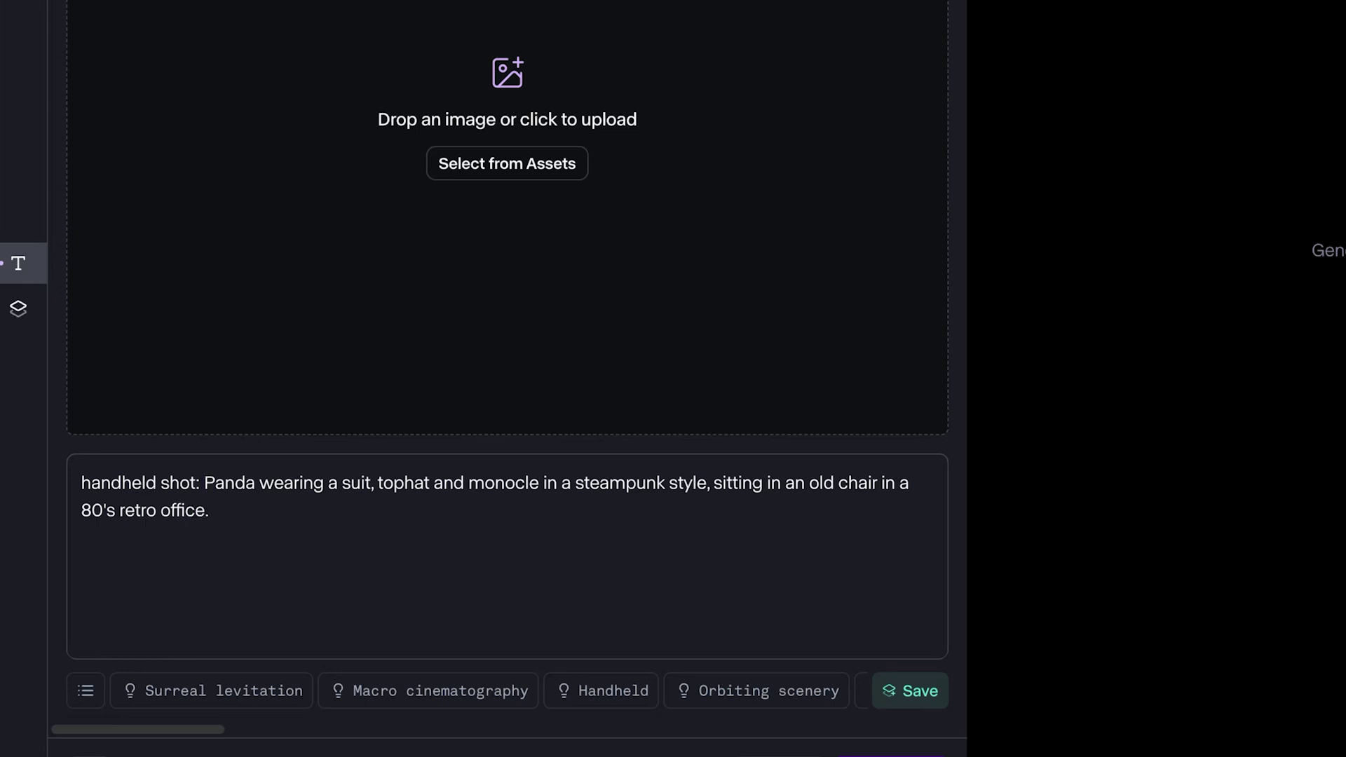
- Insert 'camera zooming in on a human like,' after 'handheld shot:' in the panda prompt
text(camera zoom i)
text(ng in on)
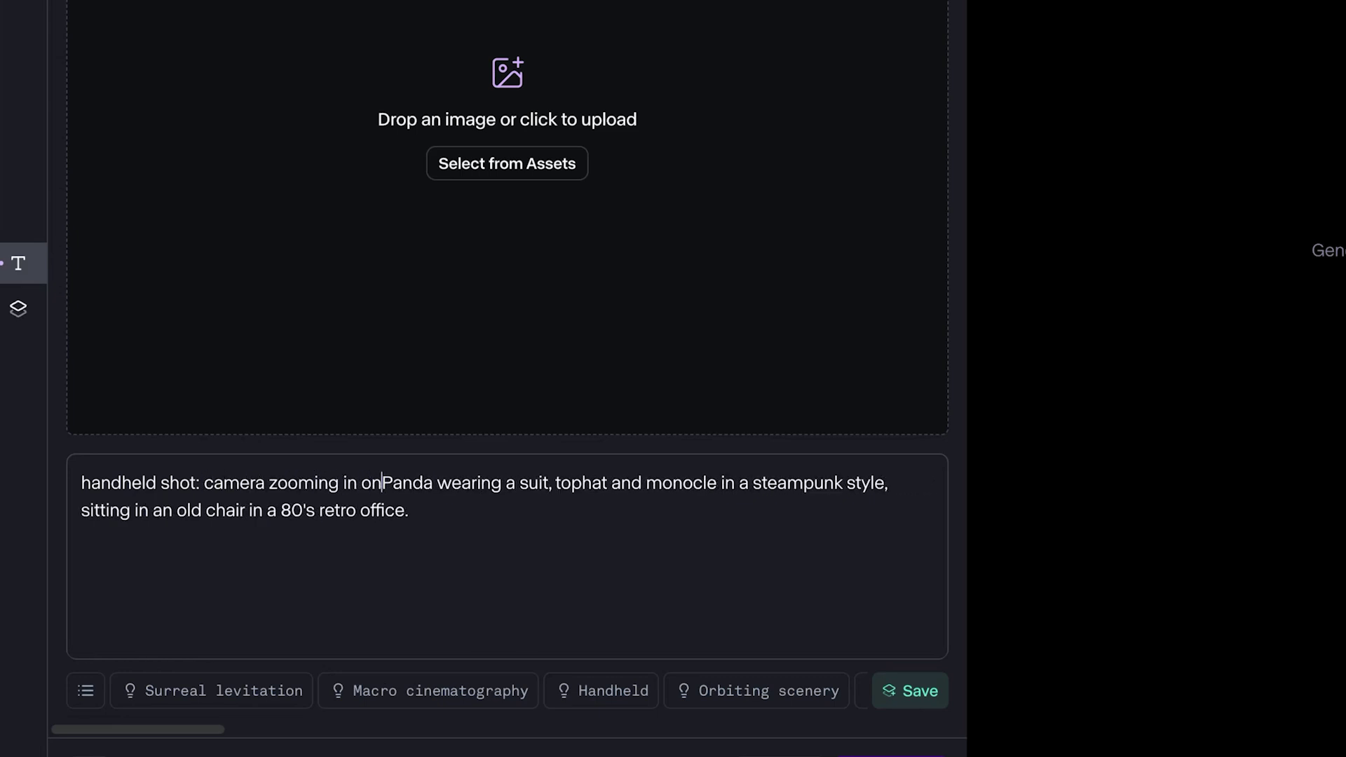
text( a human like)
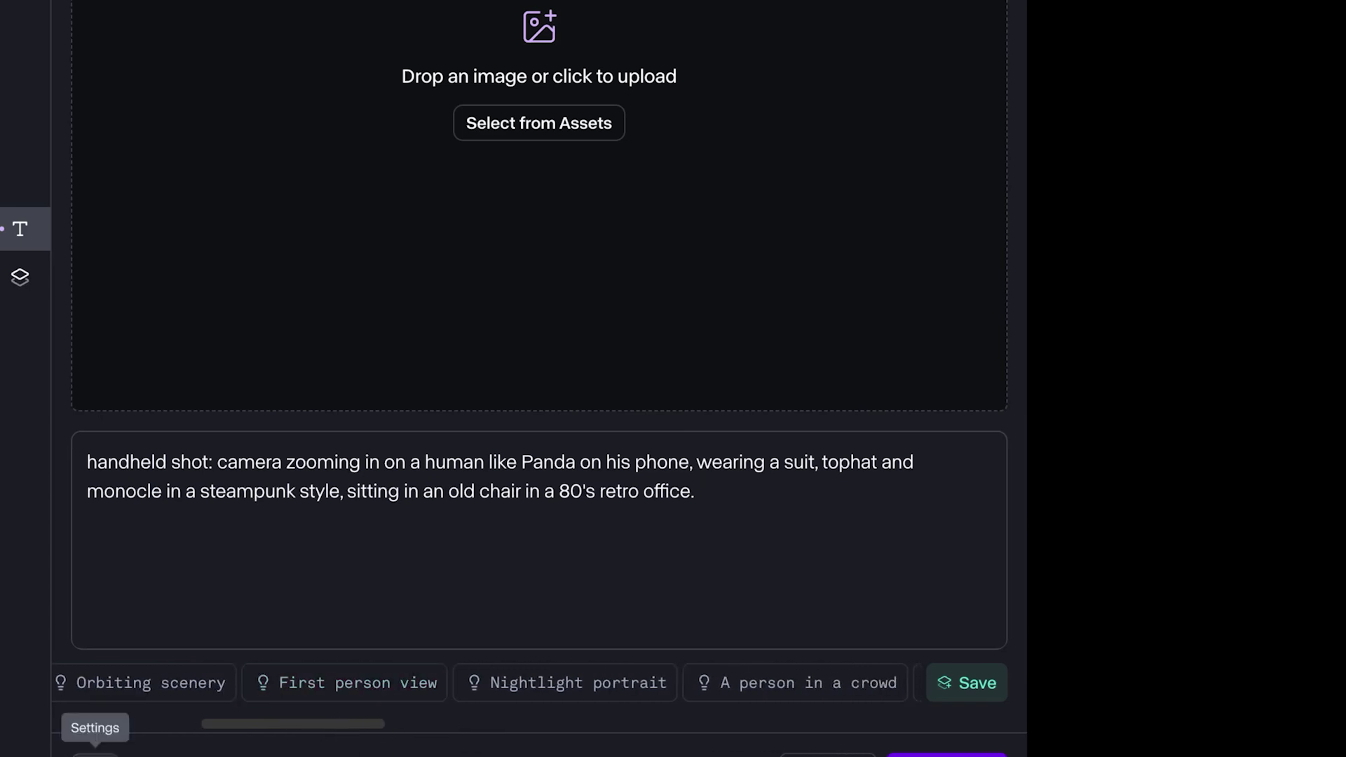
- Set the panda clip duration to 5 seconds and generate the video
click(94, 753)
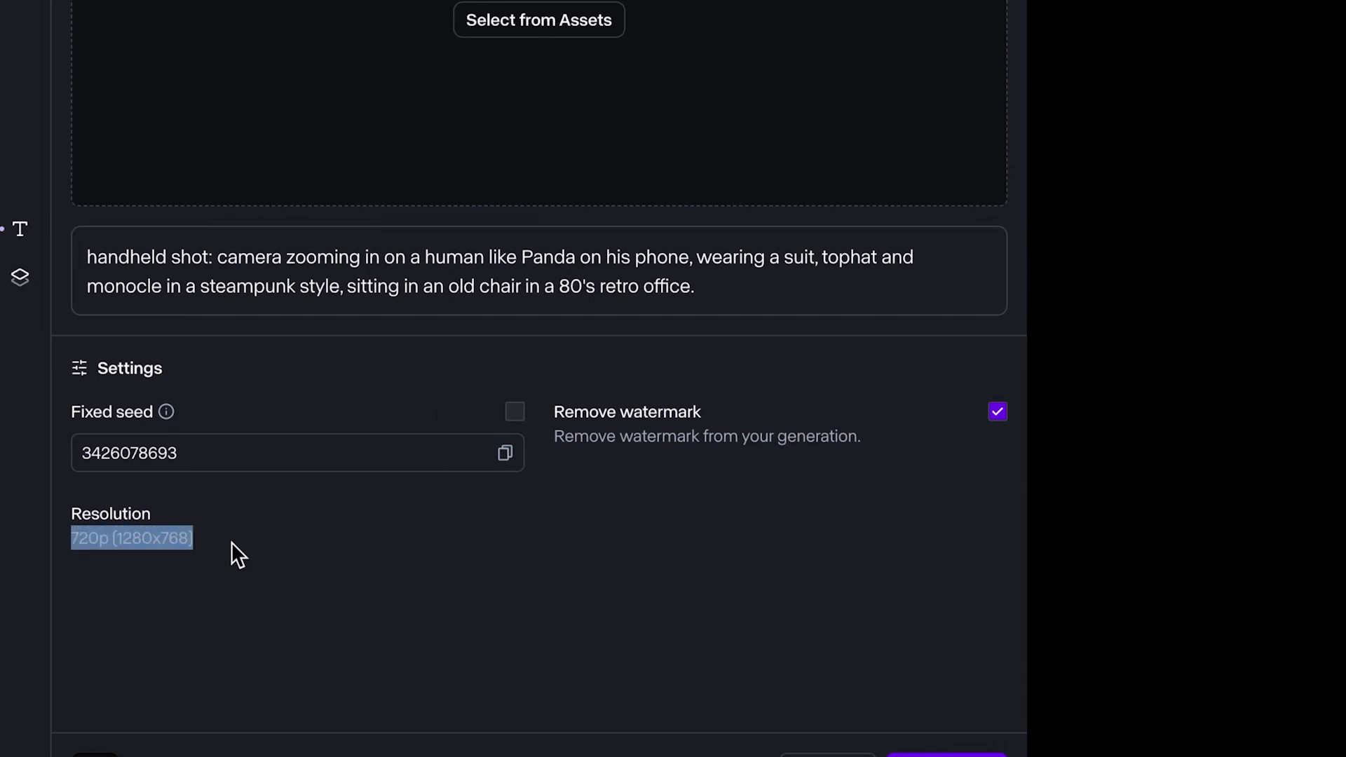
click(674, 727)
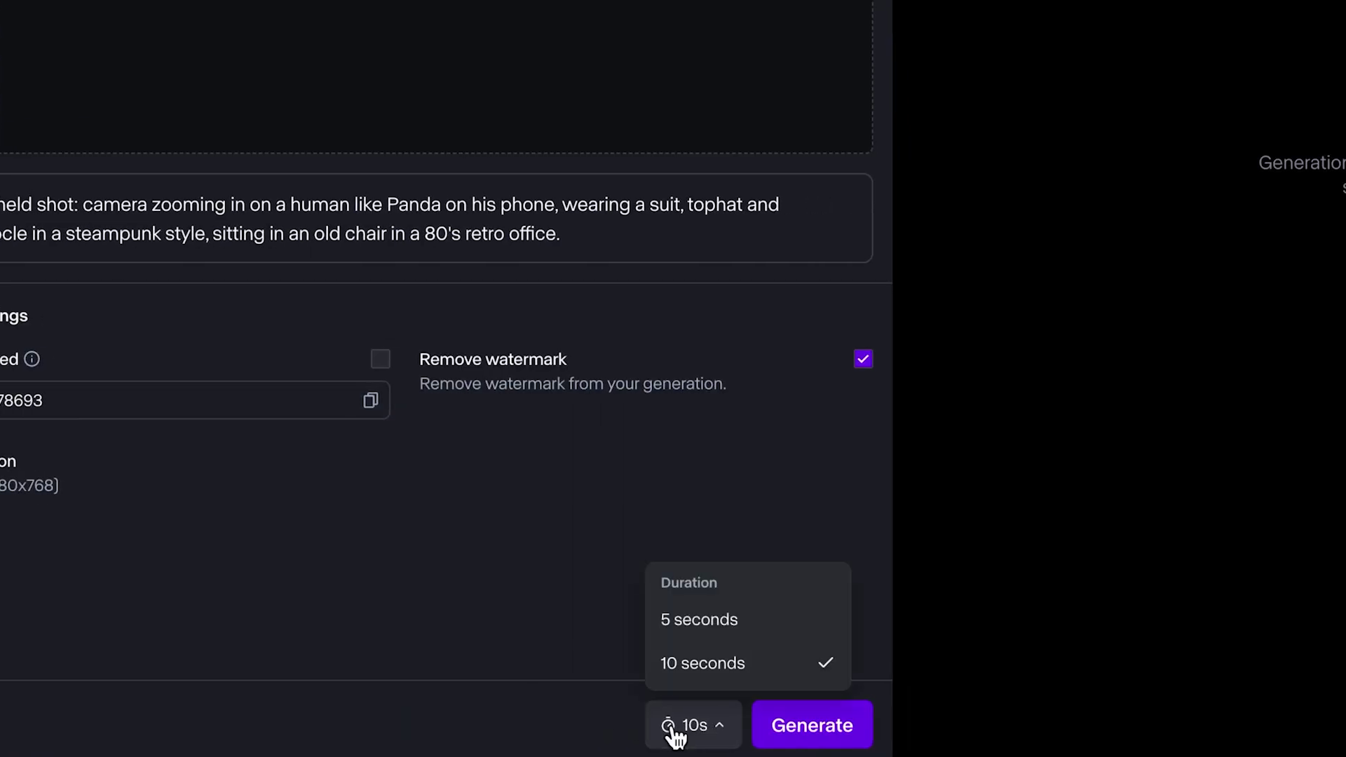
click(675, 621)
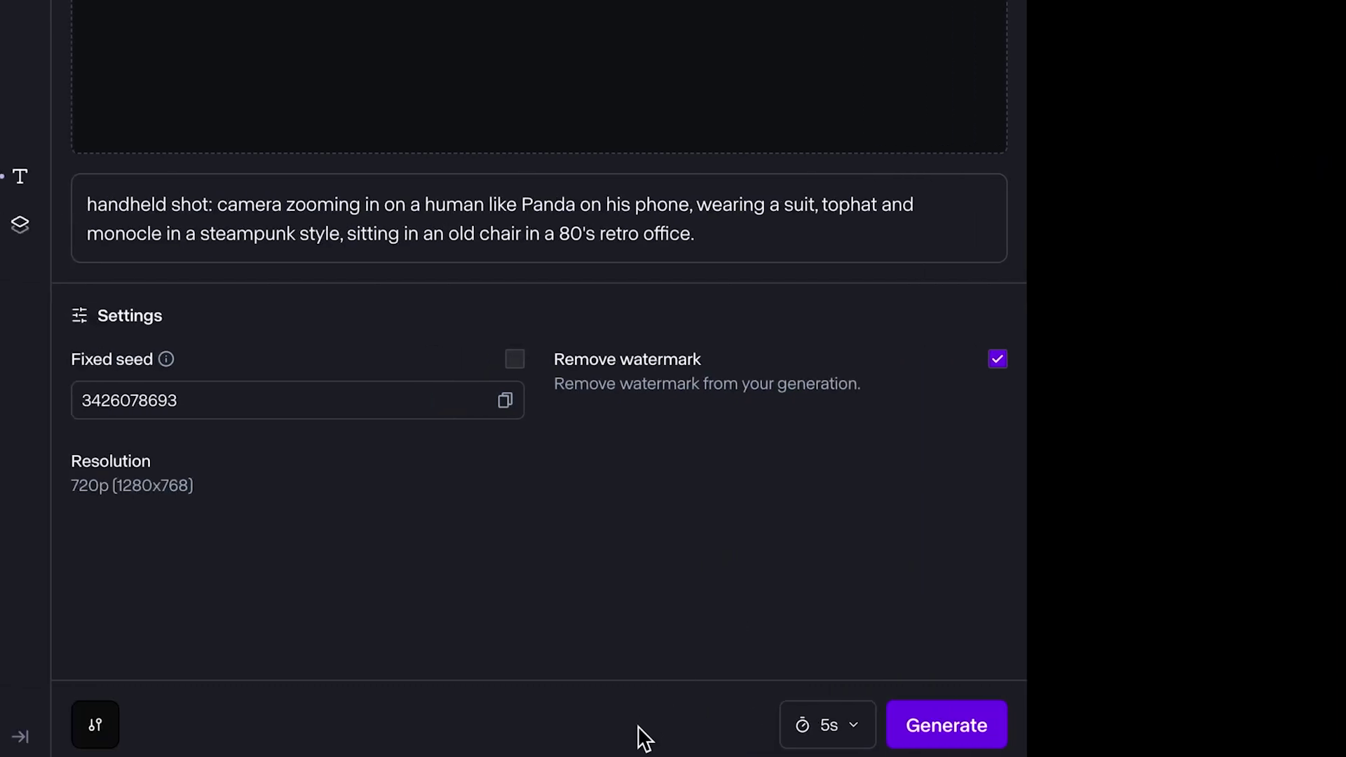
click(96, 724)
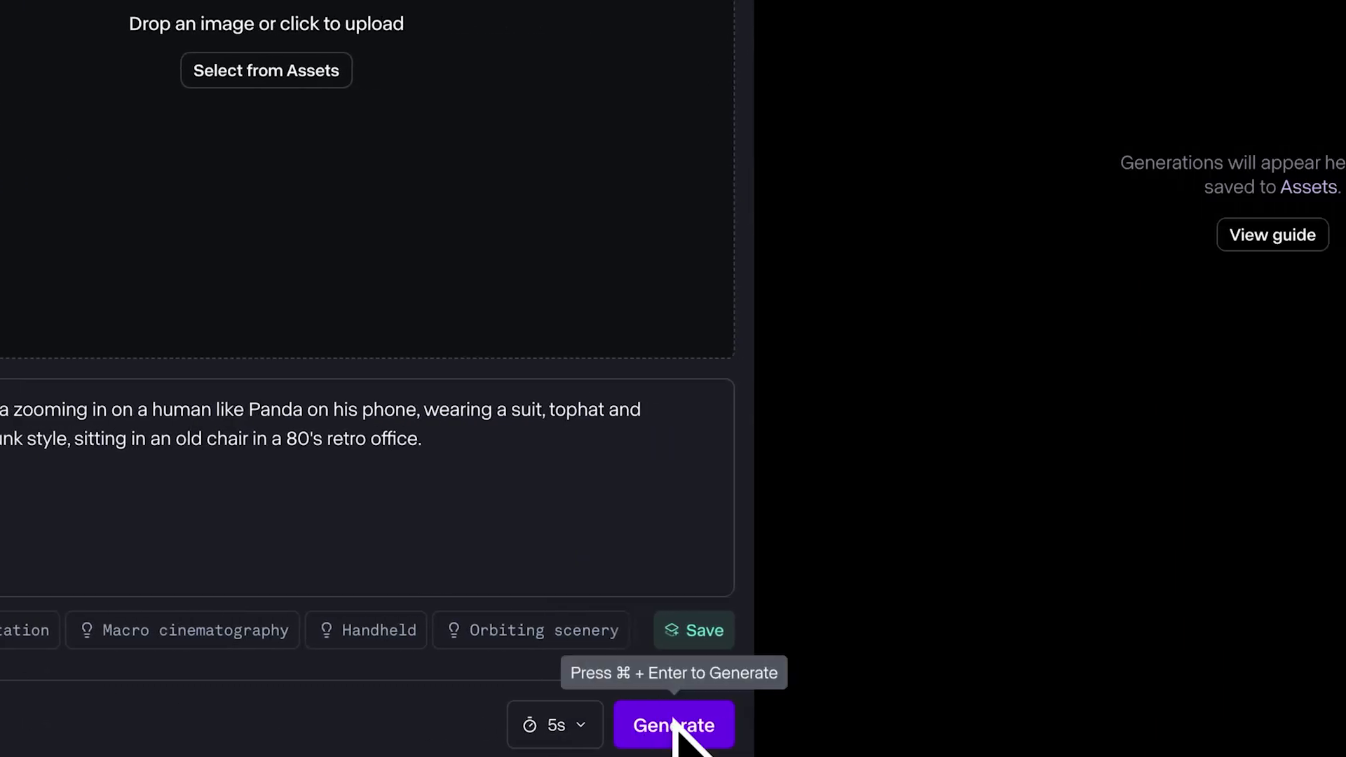
click(675, 736)
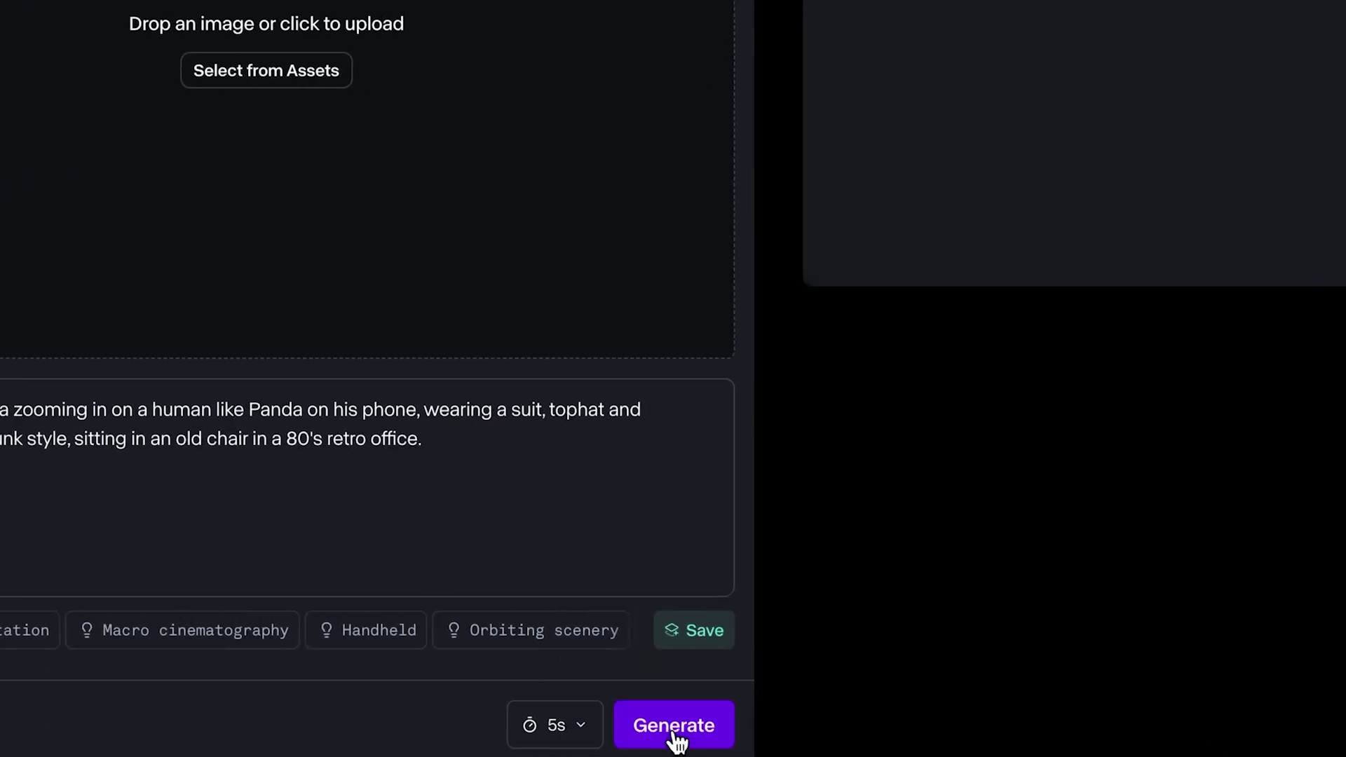
- Queue a second generation of the prompt, then play the finished panda clip
click(675, 729)
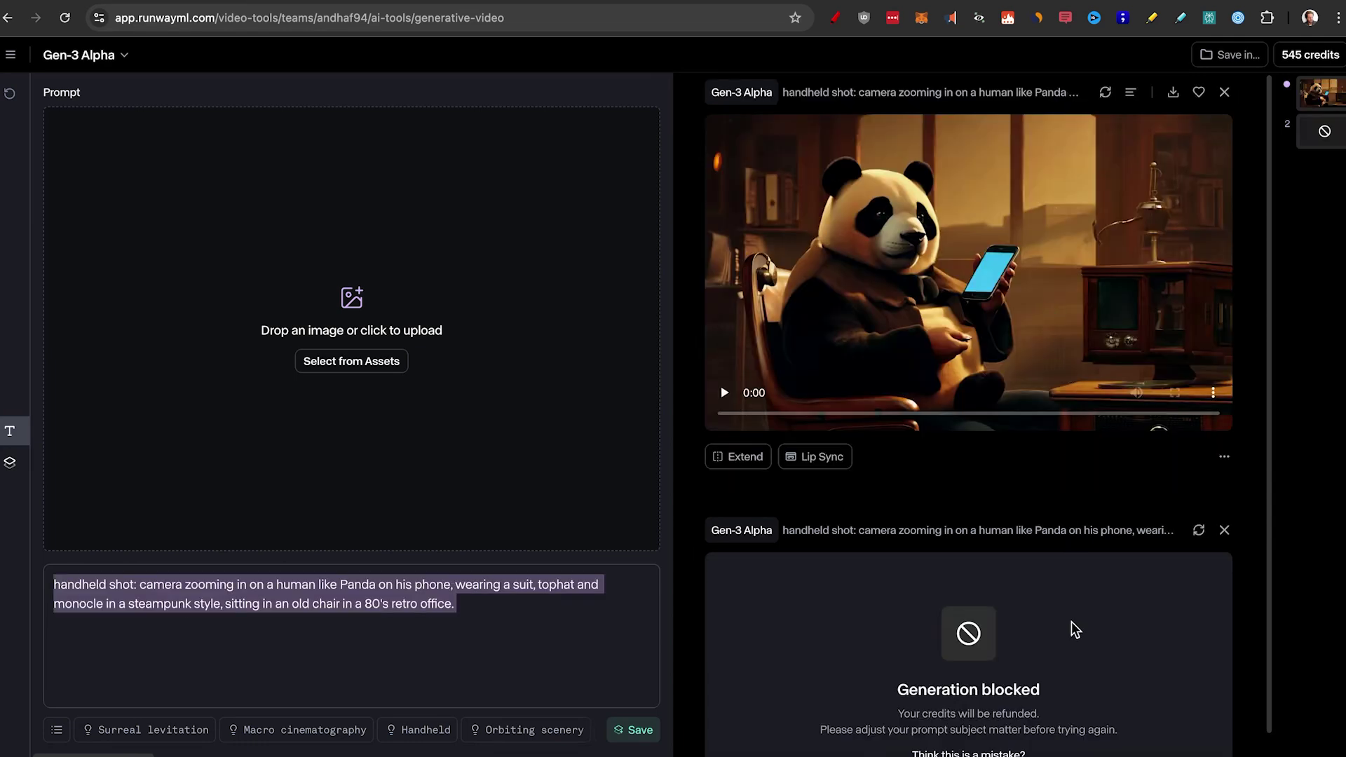
scroll(1075, 681, down, 3)
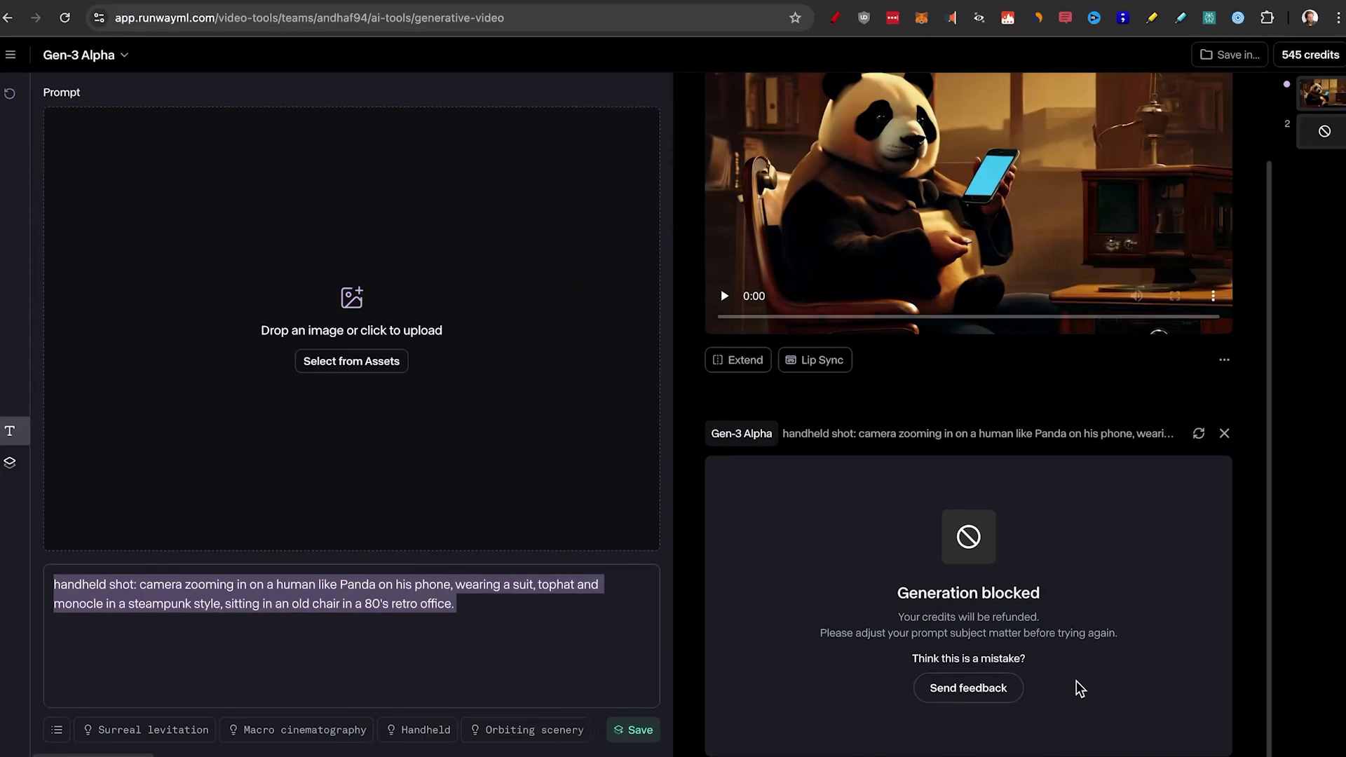
scroll(995, 251, up, 3)
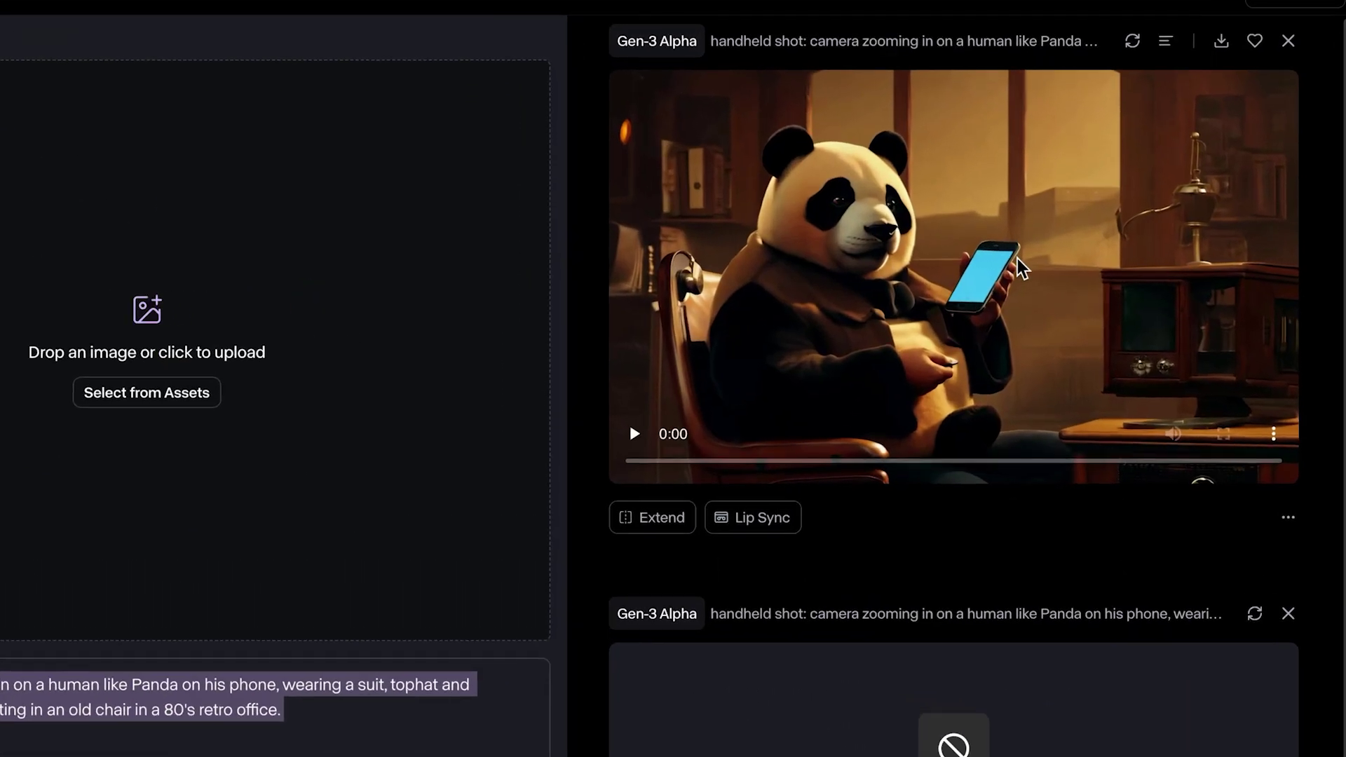
click(710, 397)
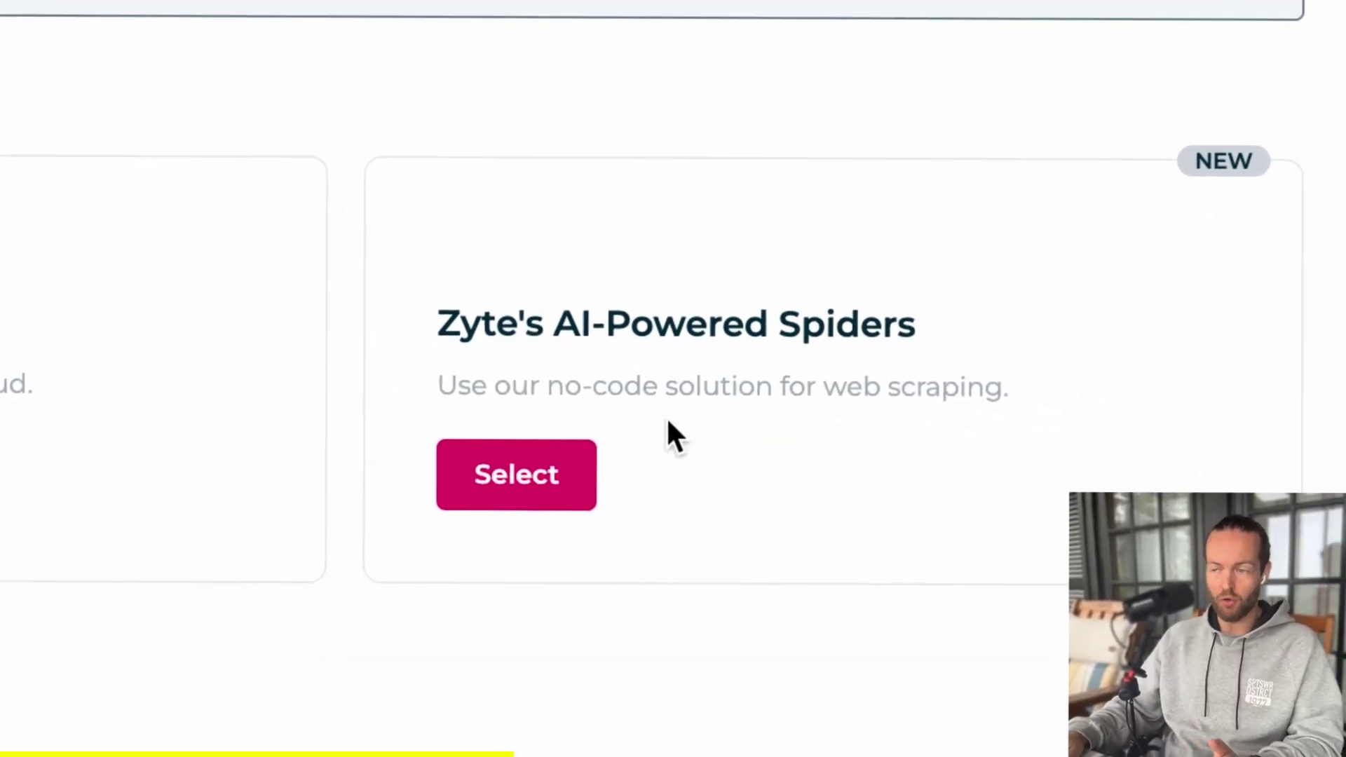
- Select Zyte's no-code AI-Powered Spiders option for the new project
click(683, 427)
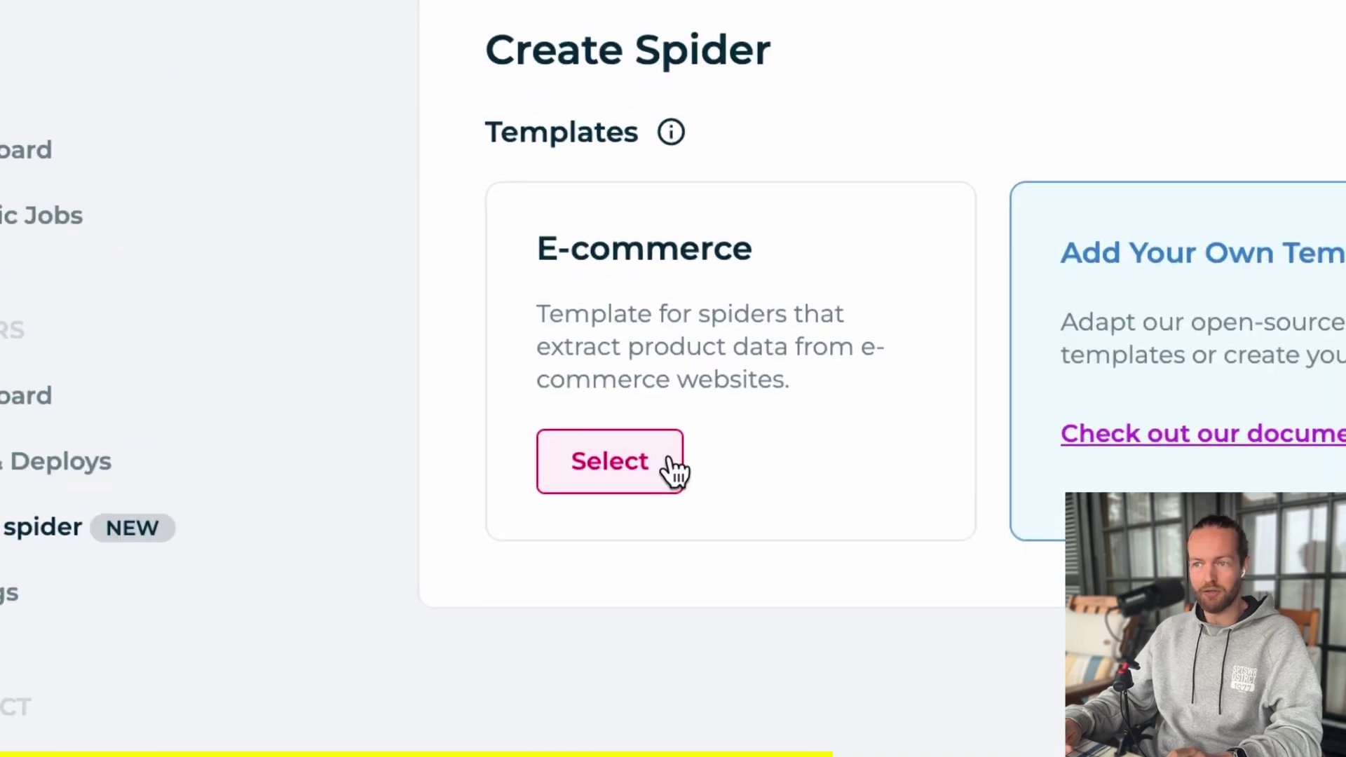
- Create an E-commerce spider named 'Fjallreven' and review its settings
click(669, 469)
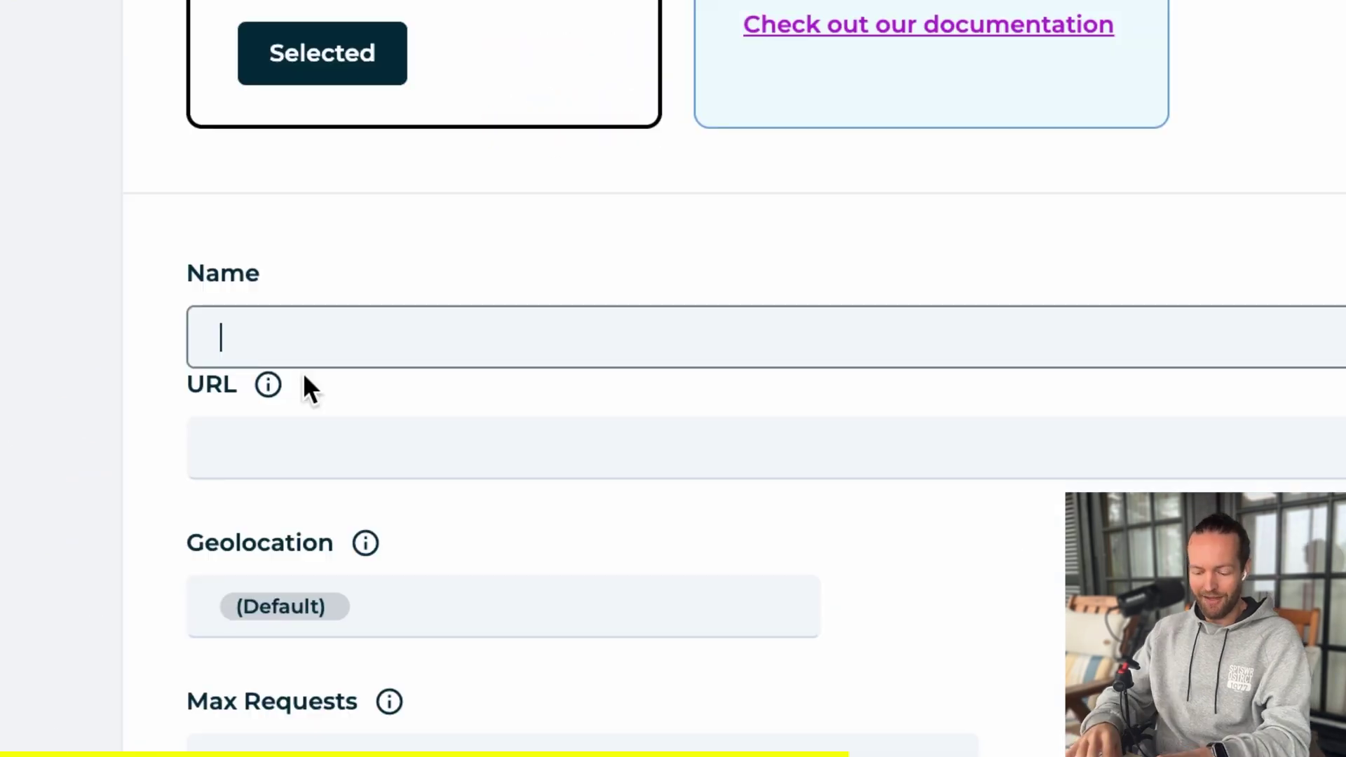
text(Fjallreven)
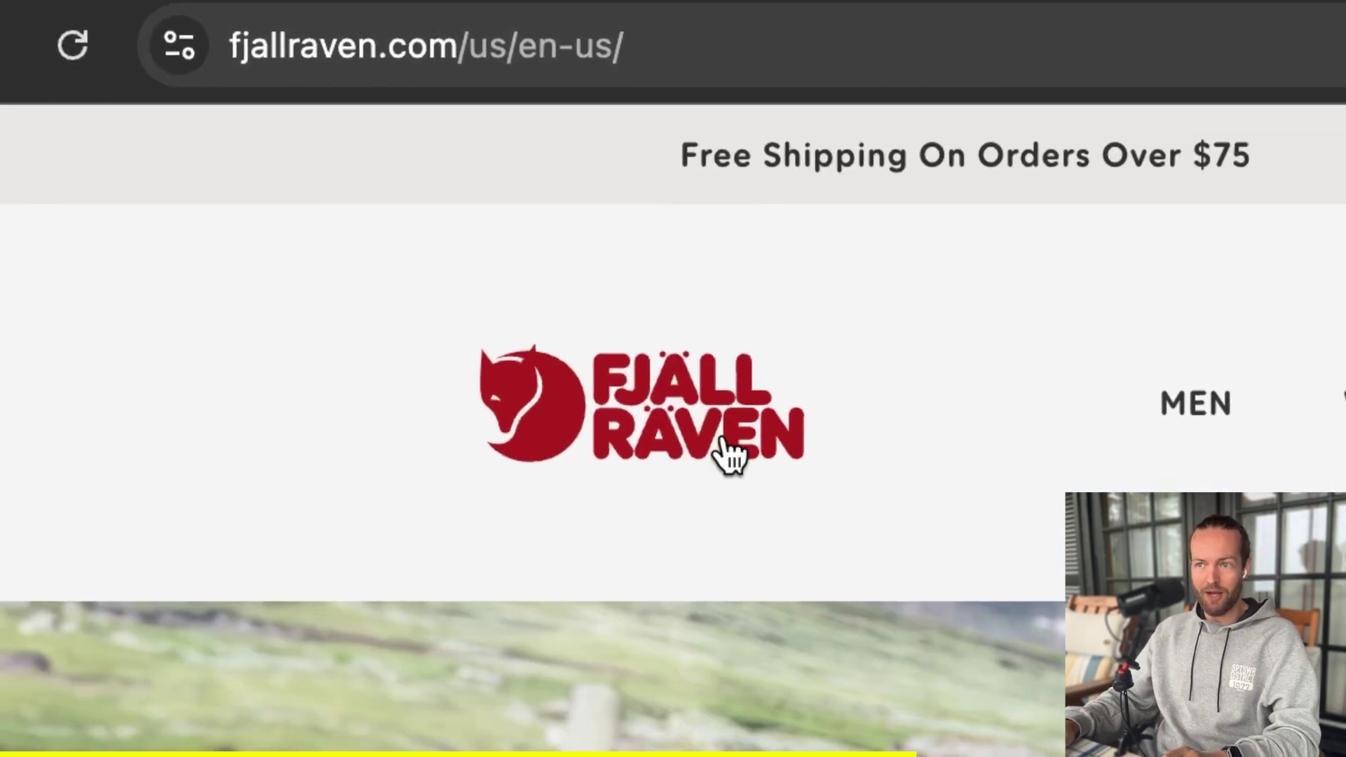
scroll(700, 677, down, 10)
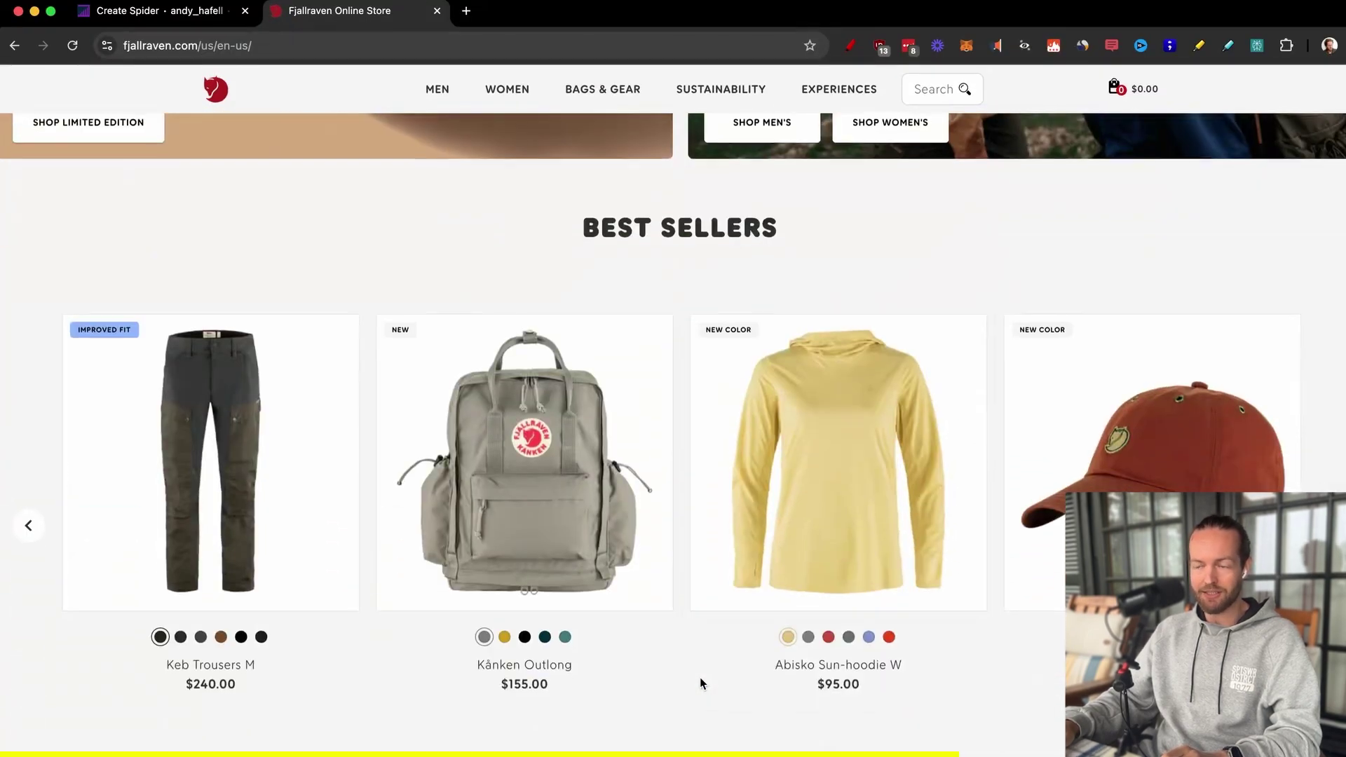
scroll(700, 684, down, 3)
- Copy the store's web address, then save the crawl settings and run the job
click(285, 49)
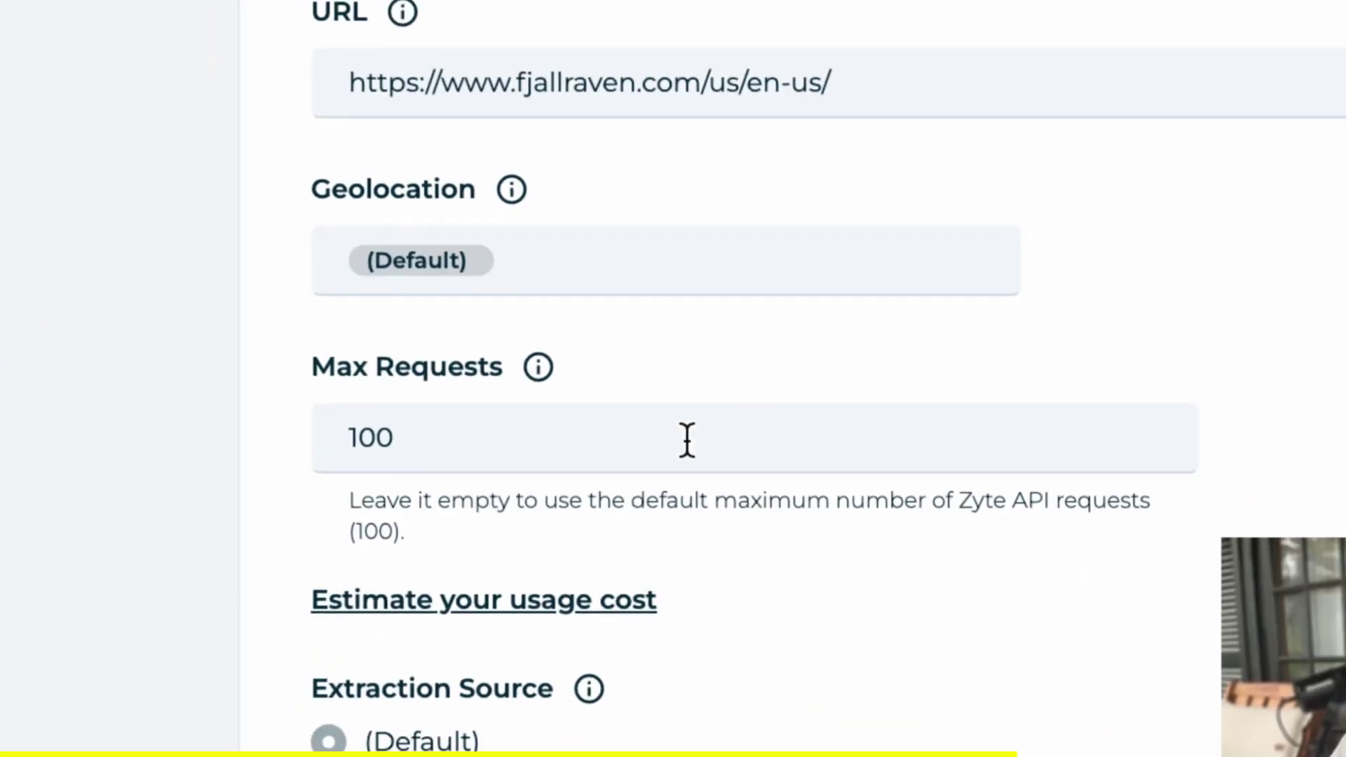
scroll(683, 421, down, 3)
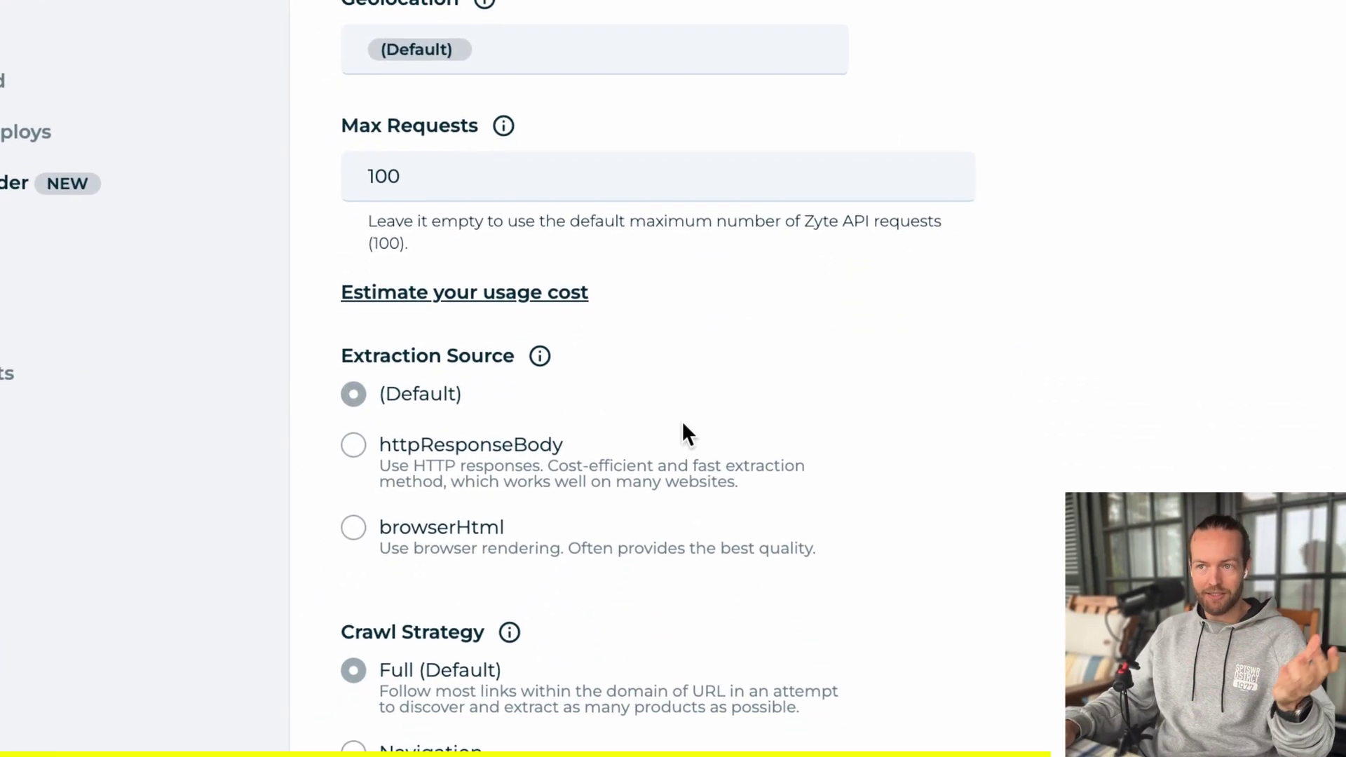
scroll(687, 438, down, 5)
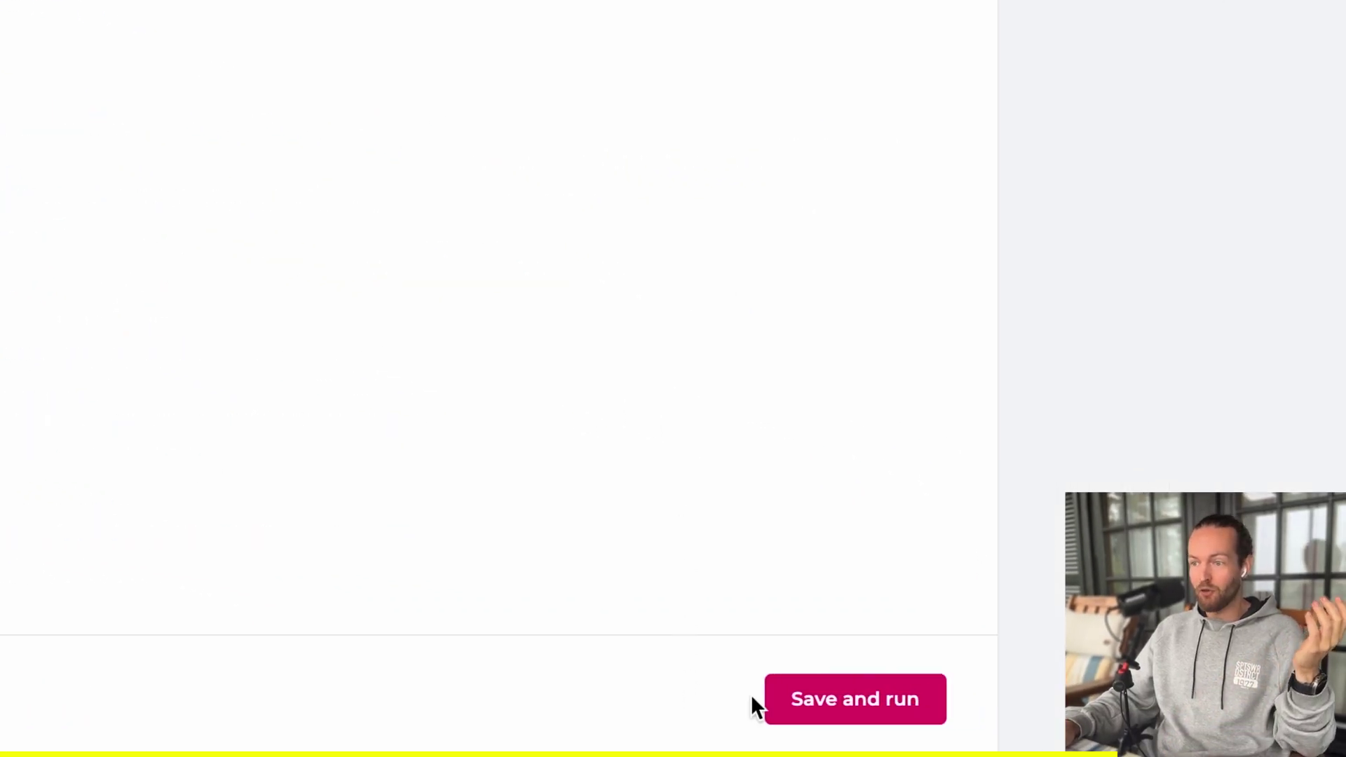
click(623, 558)
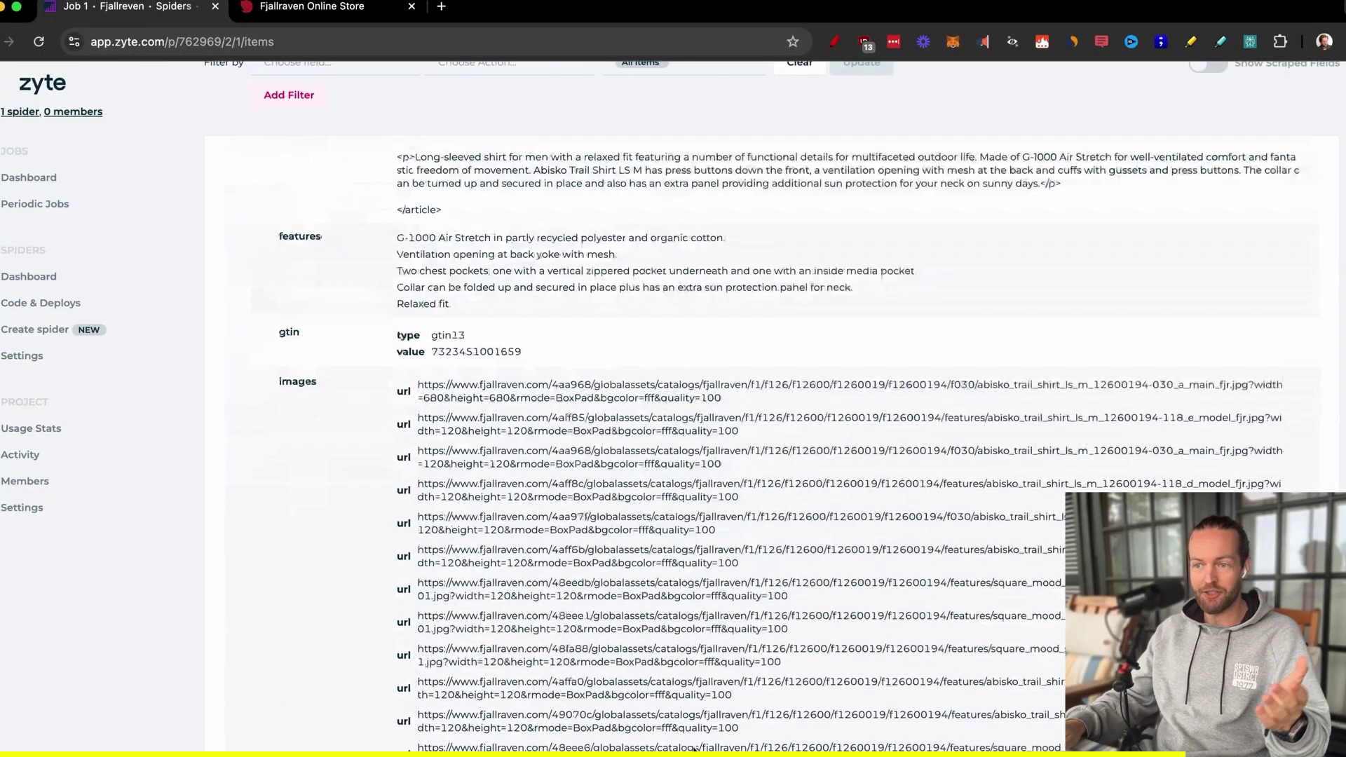
- Scroll through Job 1's scraped items to check descriptionHtml, features, gtin and images
scroll(693, 739, down, 4)
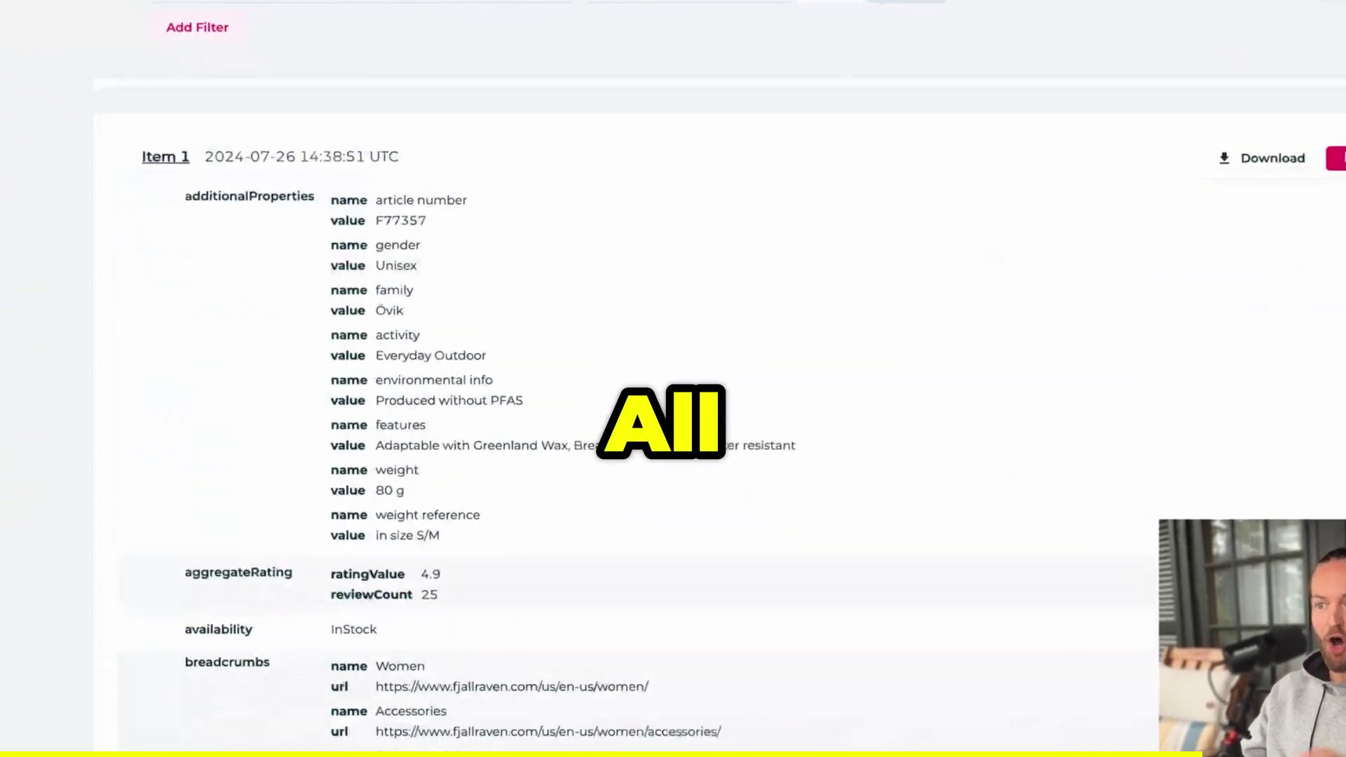
scroll(673, 421, down, 8)
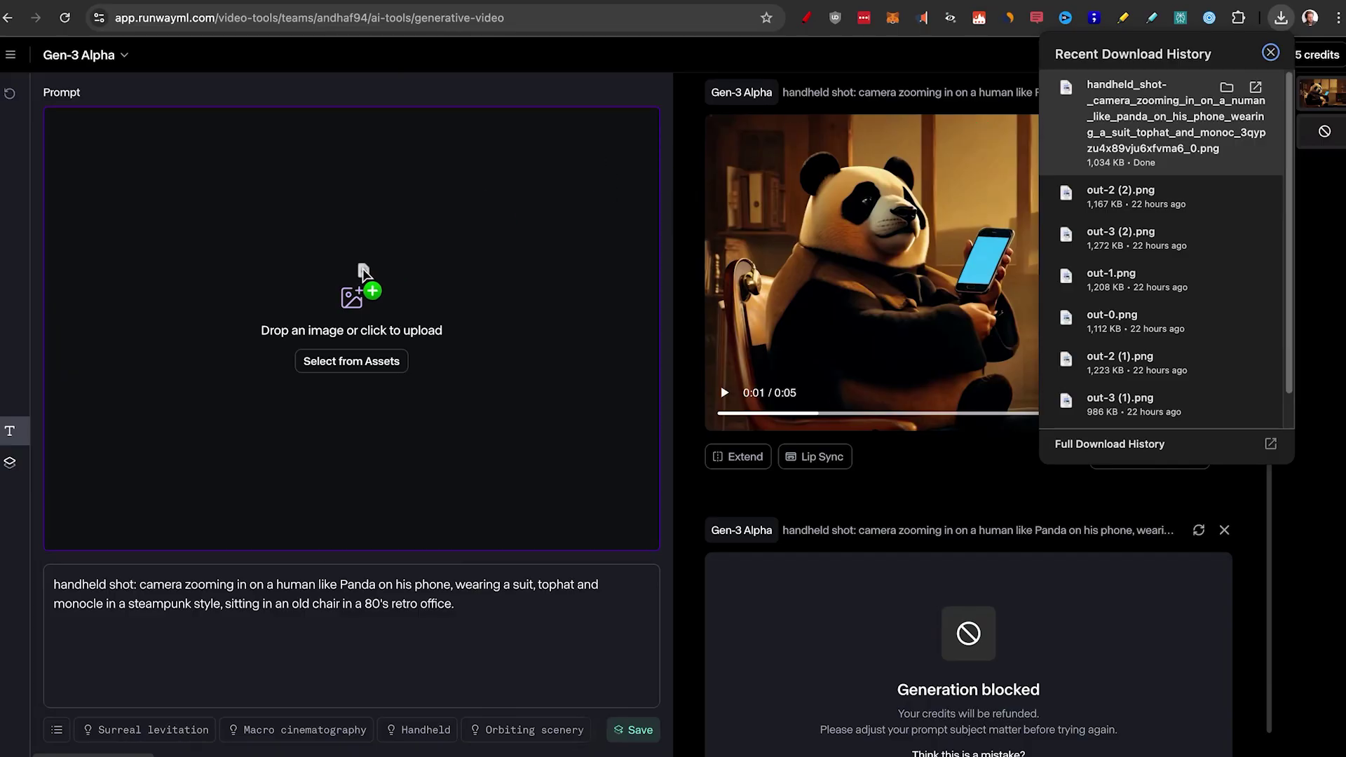
- Load the downloaded panda PNG as the first frame and read the guide's character-prompting advice
drag(363, 270, 363, 271)
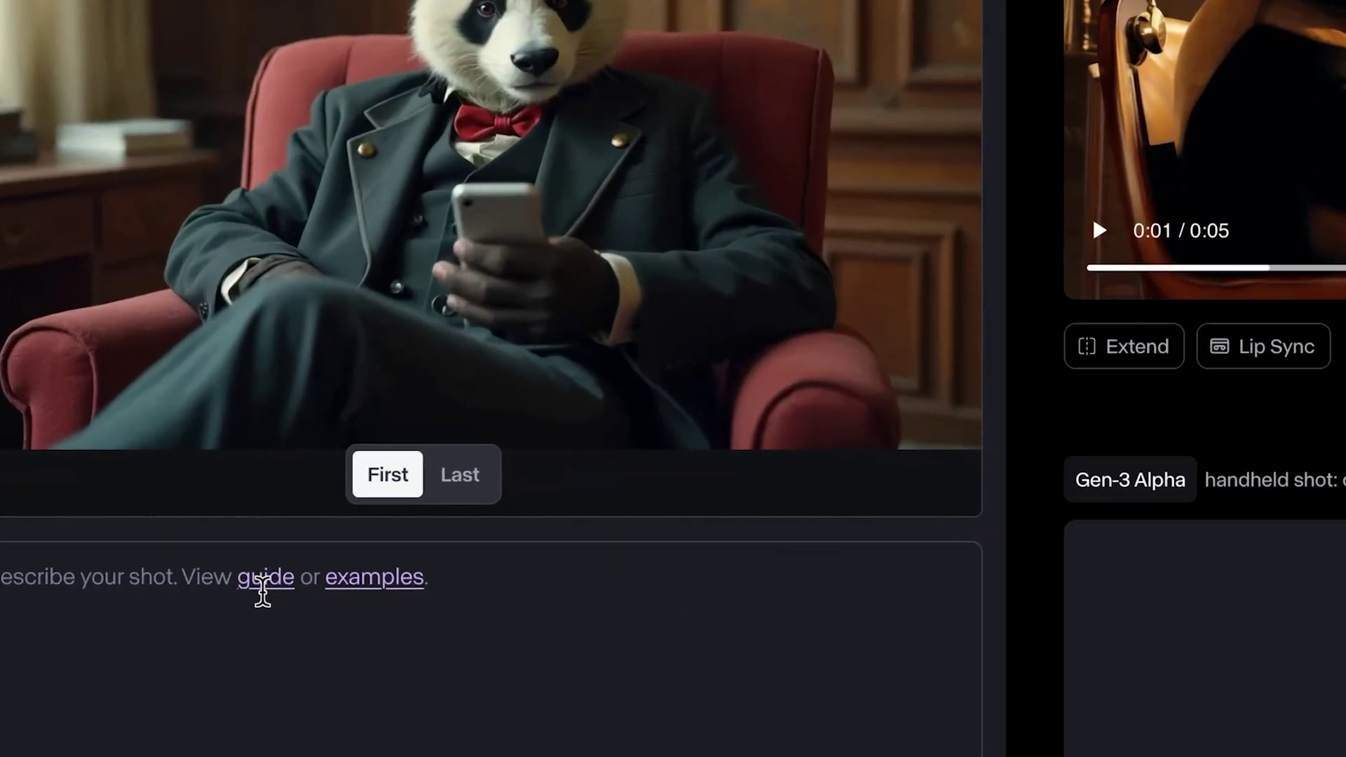
click(262, 593)
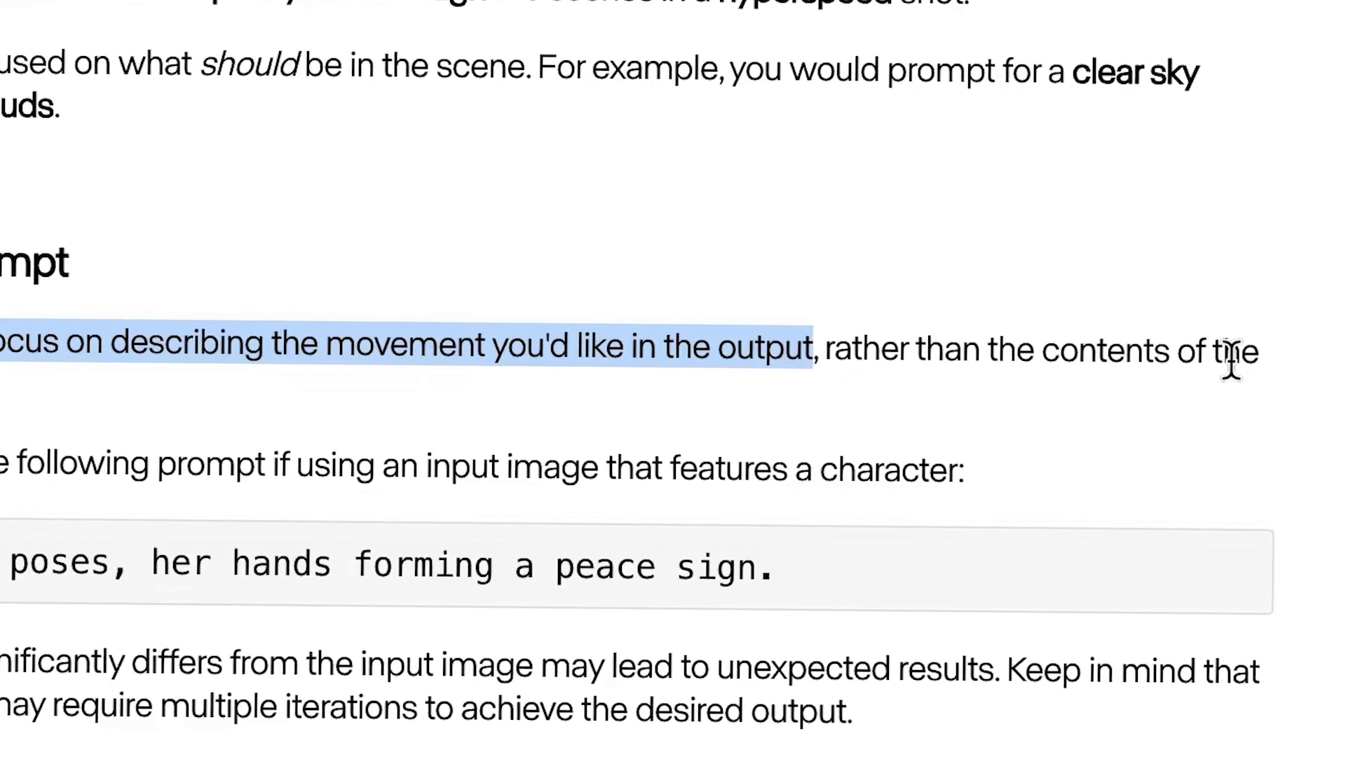
drag(174, 381, 1242, 370)
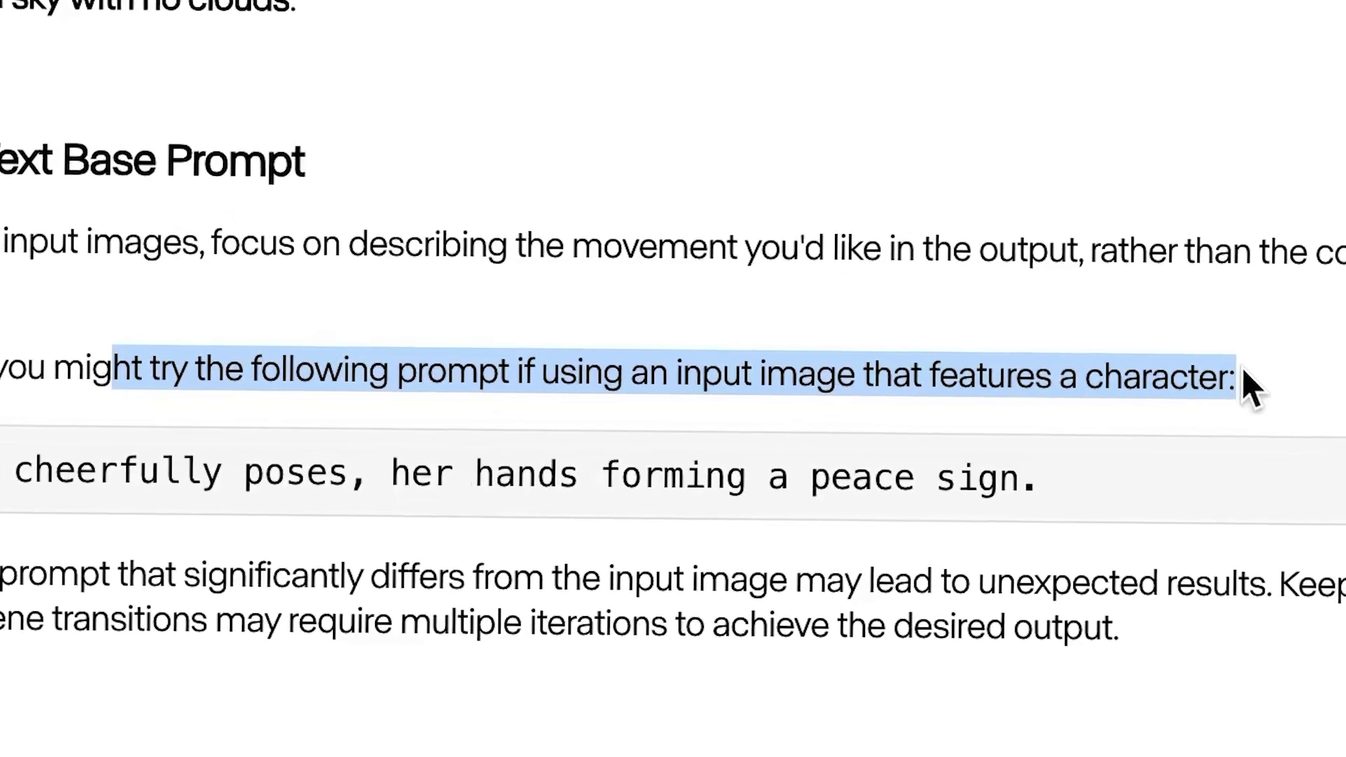
click(309, 452)
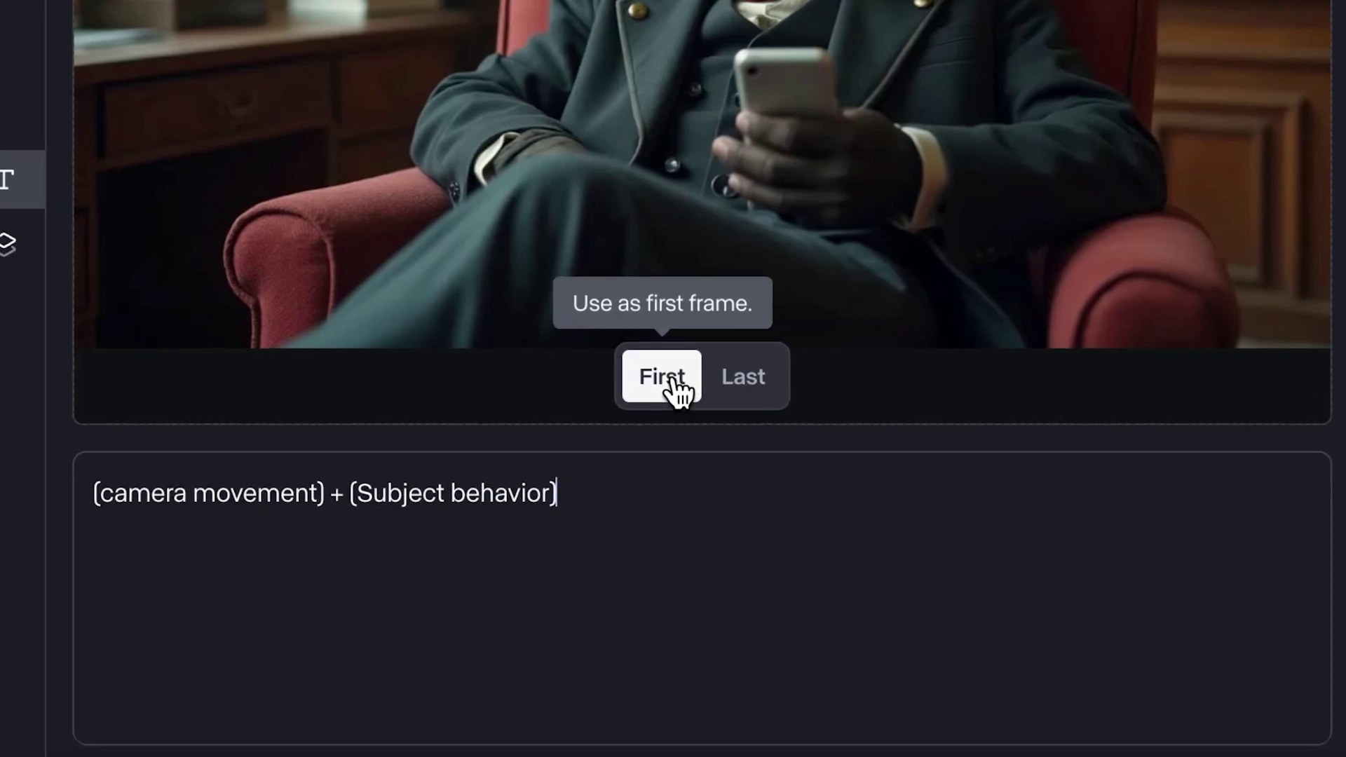
- Rewrite the prompt as a camera zoom-in, panda raising phone to ear, mouth speaking, and open settings
triple_click(646, 544)
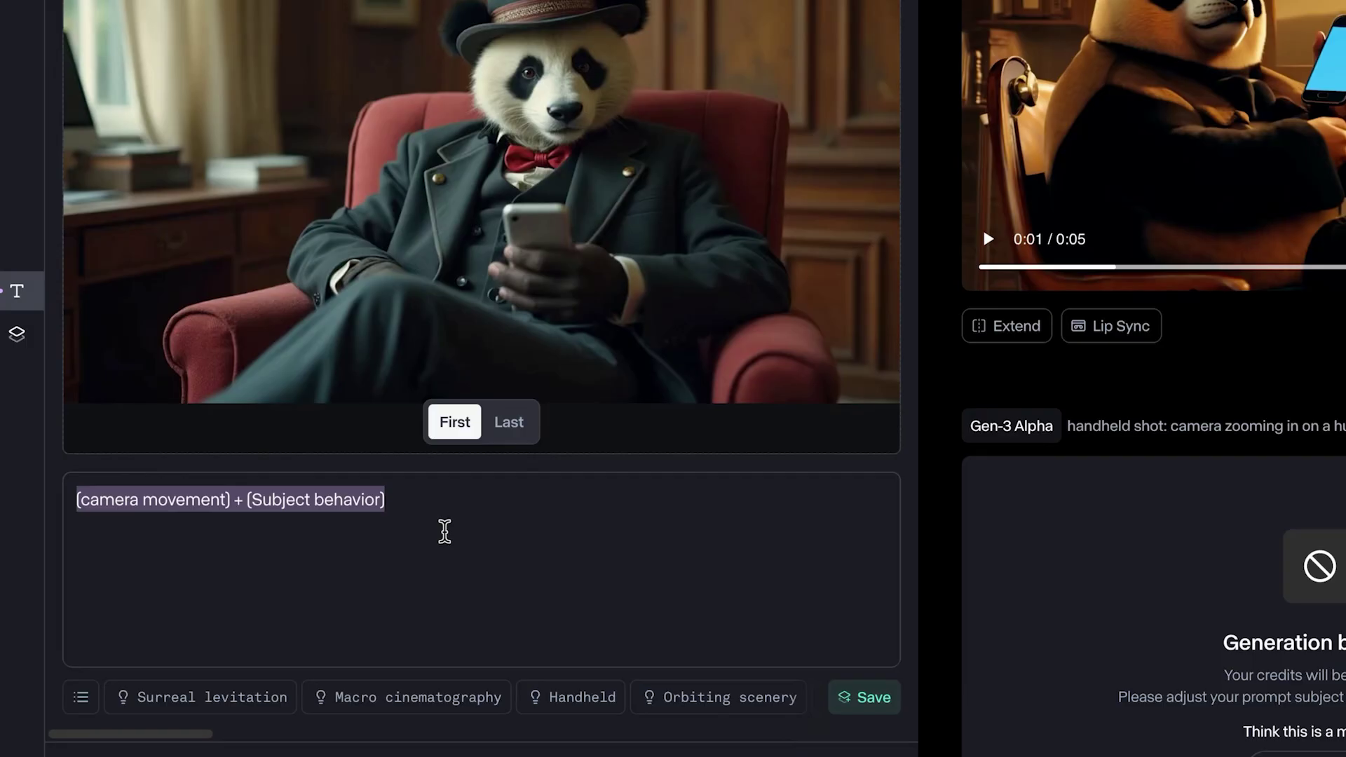
text(camera zoomin in. panda putting the phone up to his ear and speaking)
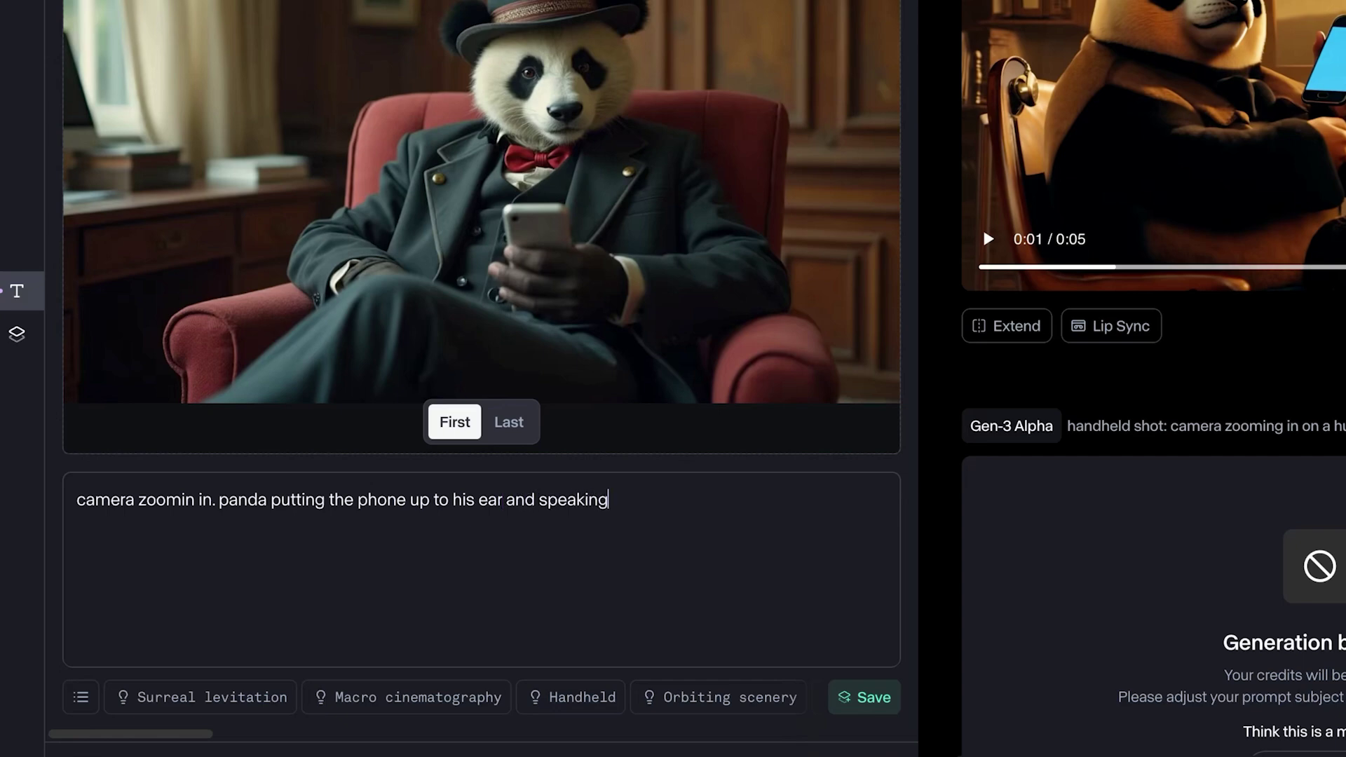
key(ctrl+BackSpace)
text(his mouth speaking)
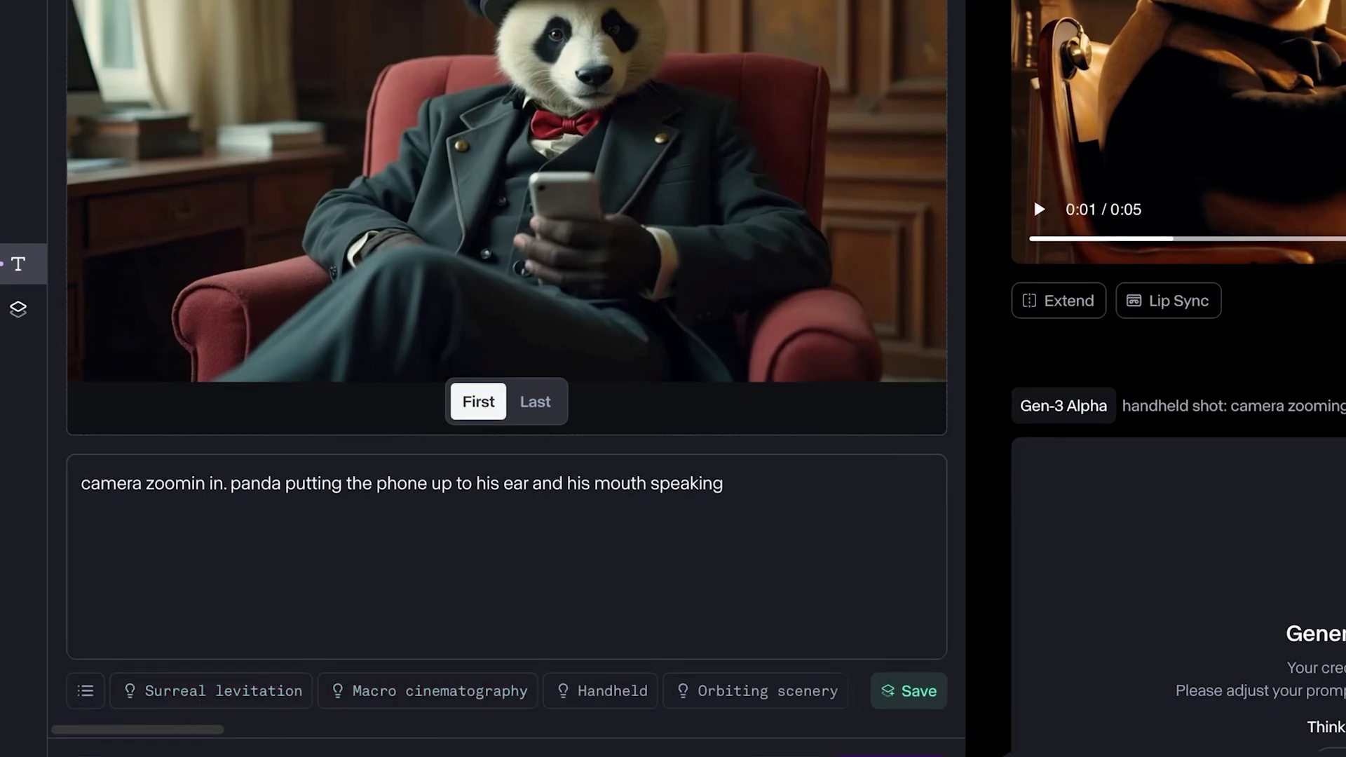
click(85, 691)
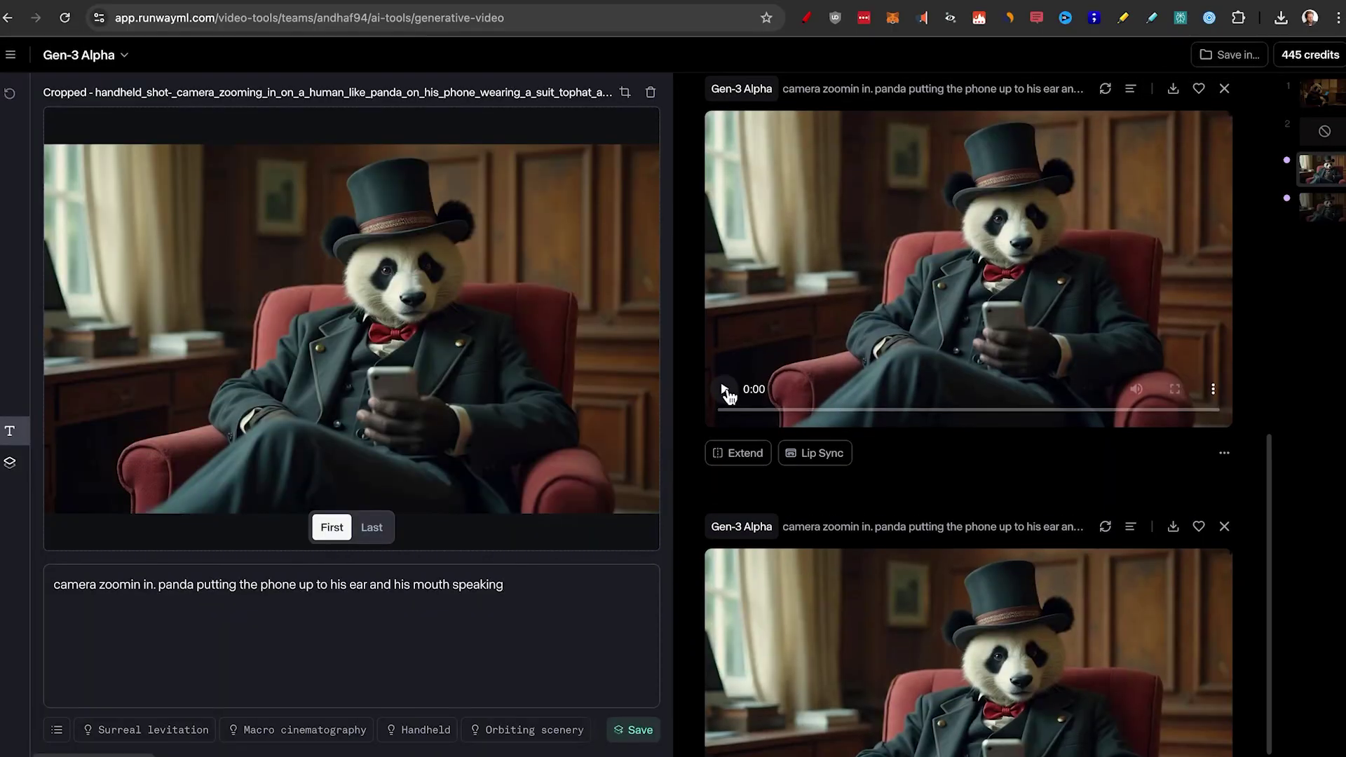
- Play and pause the first generated panda clip
click(726, 389)
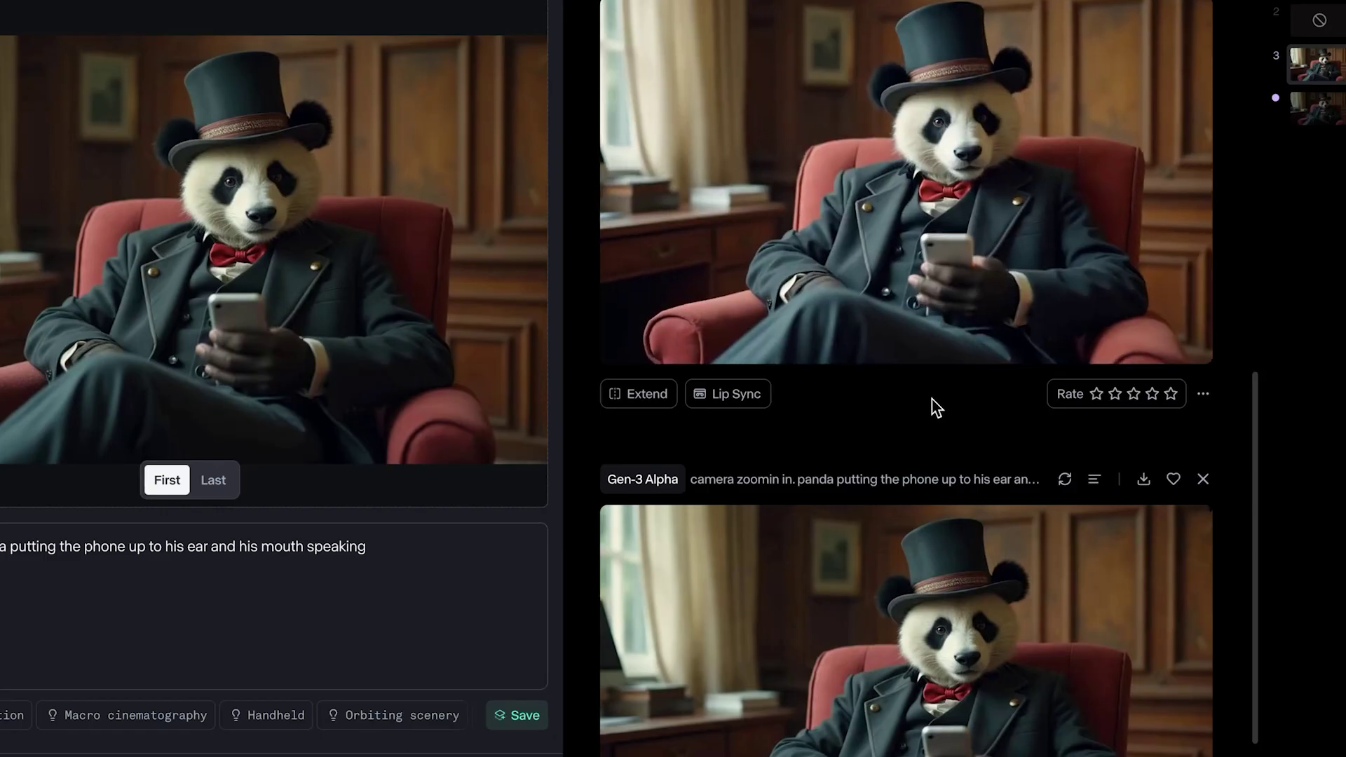
mouse_move(675, 384)
click(675, 384)
- Review the second panda clip, pausing it at 0:03
scroll(675, 384, down, 3)
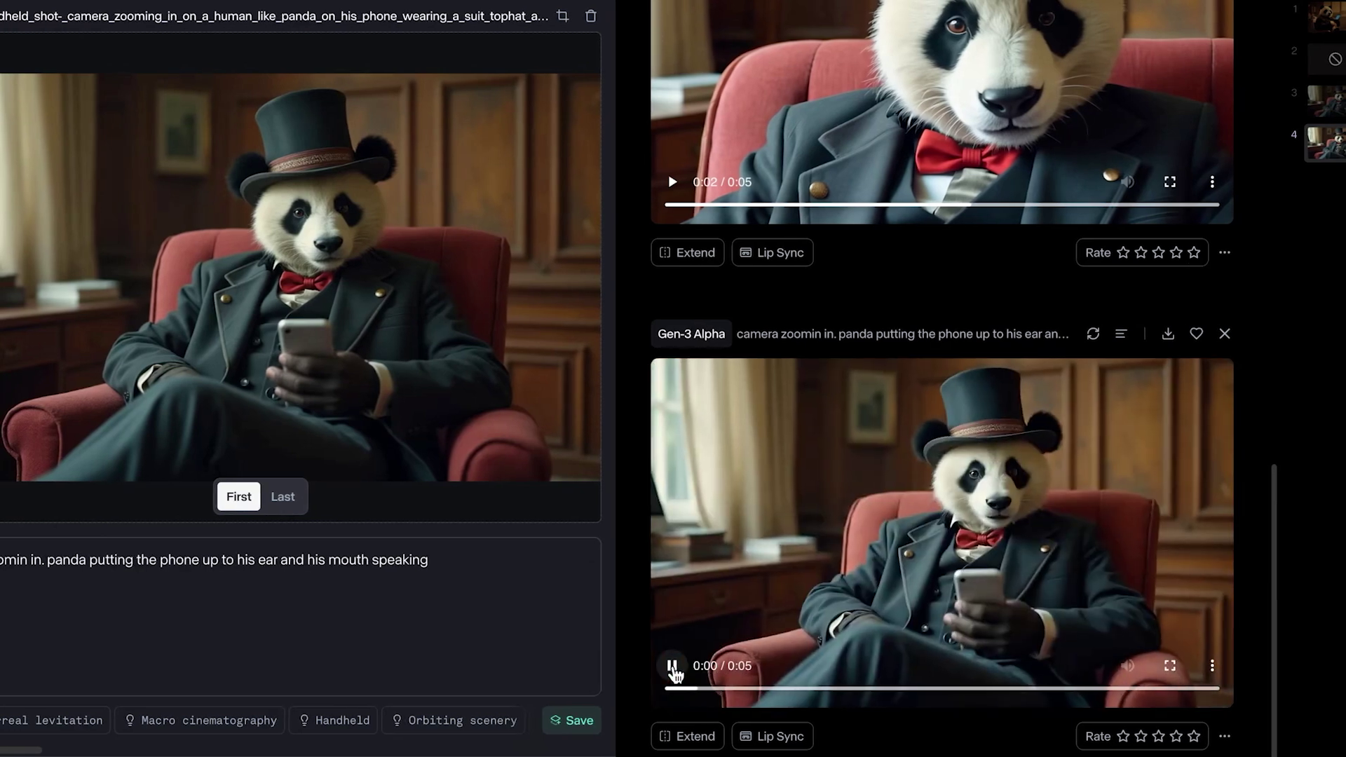
click(673, 666)
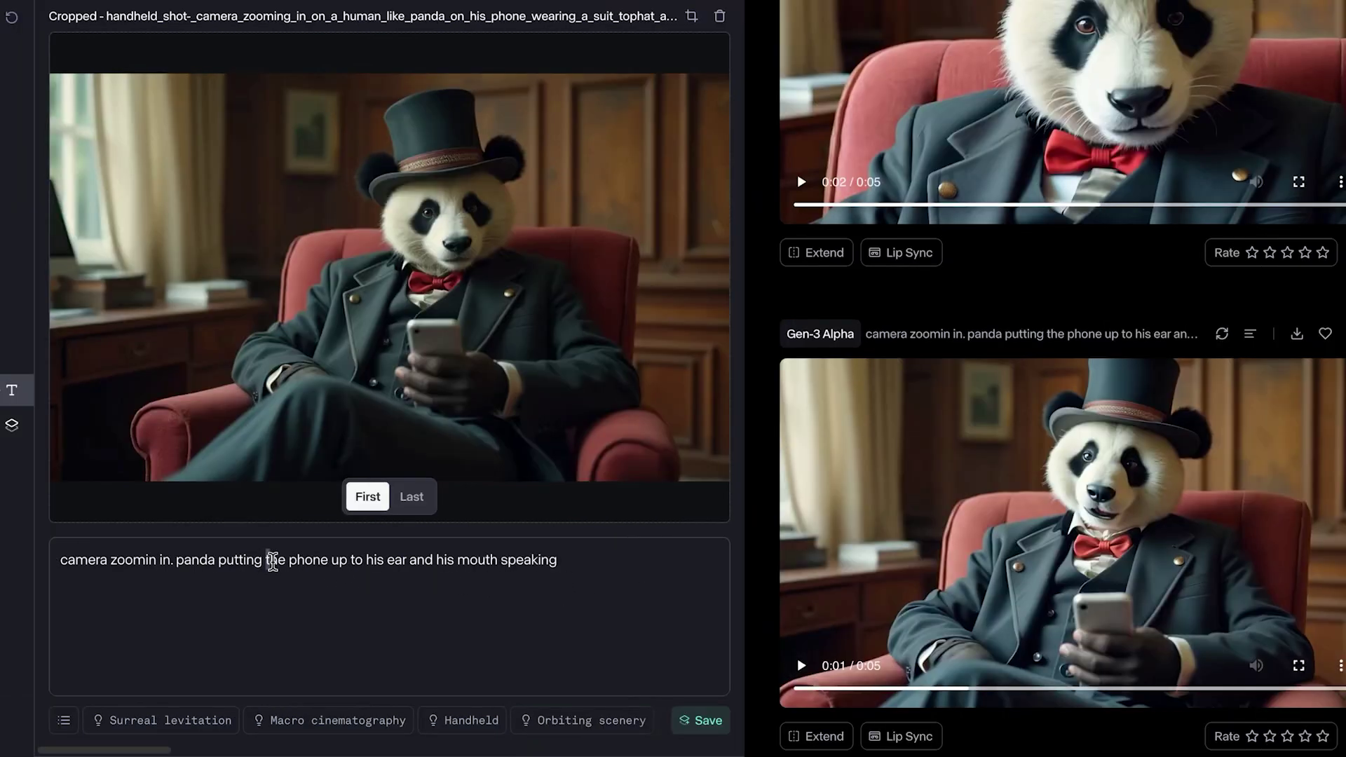
drag(267, 561, 339, 558)
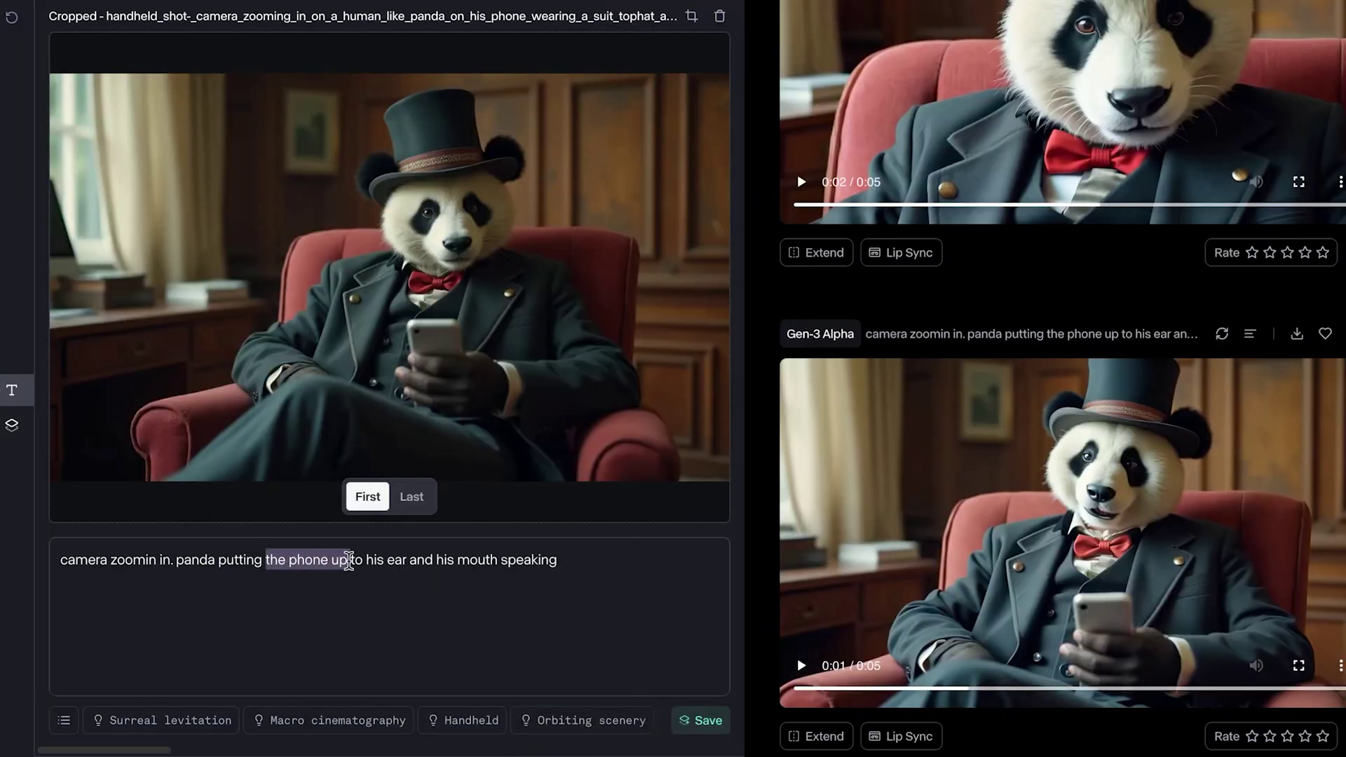
click(603, 616)
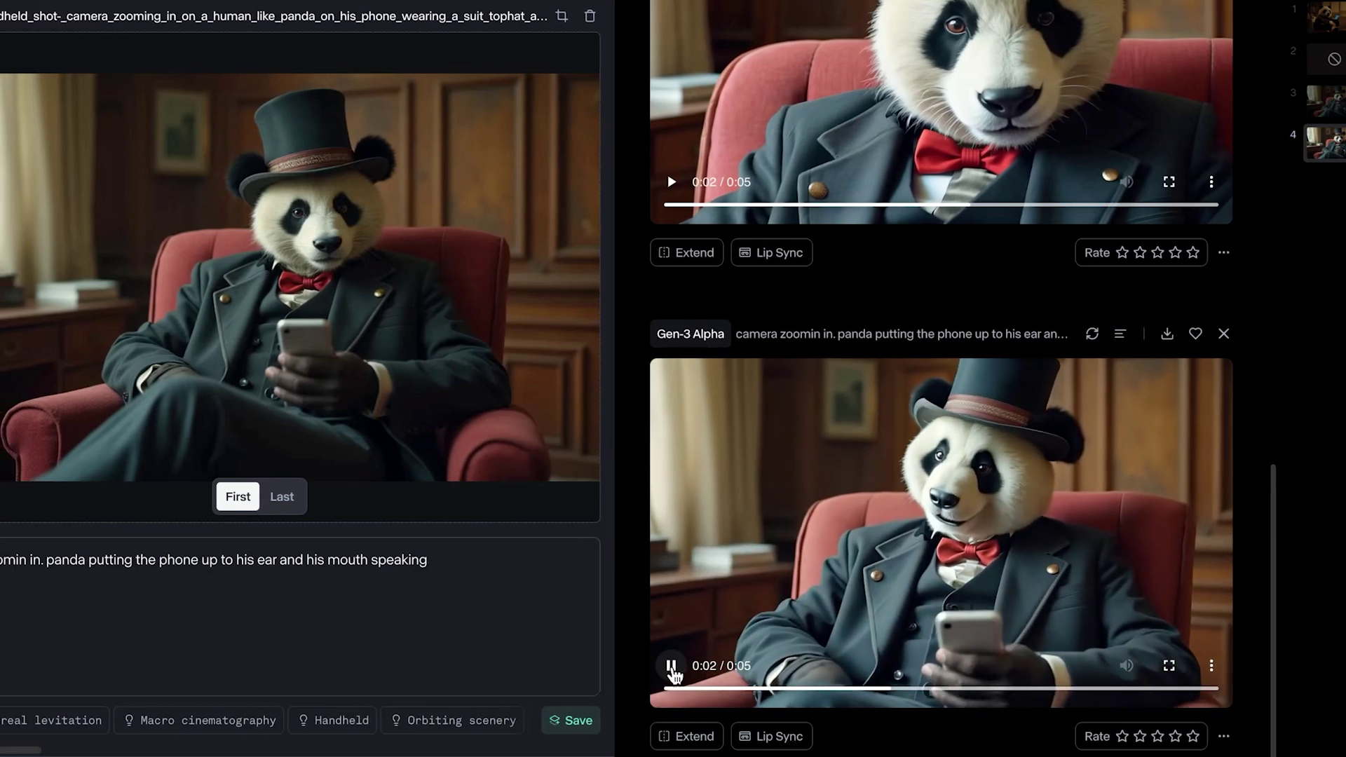
click(671, 670)
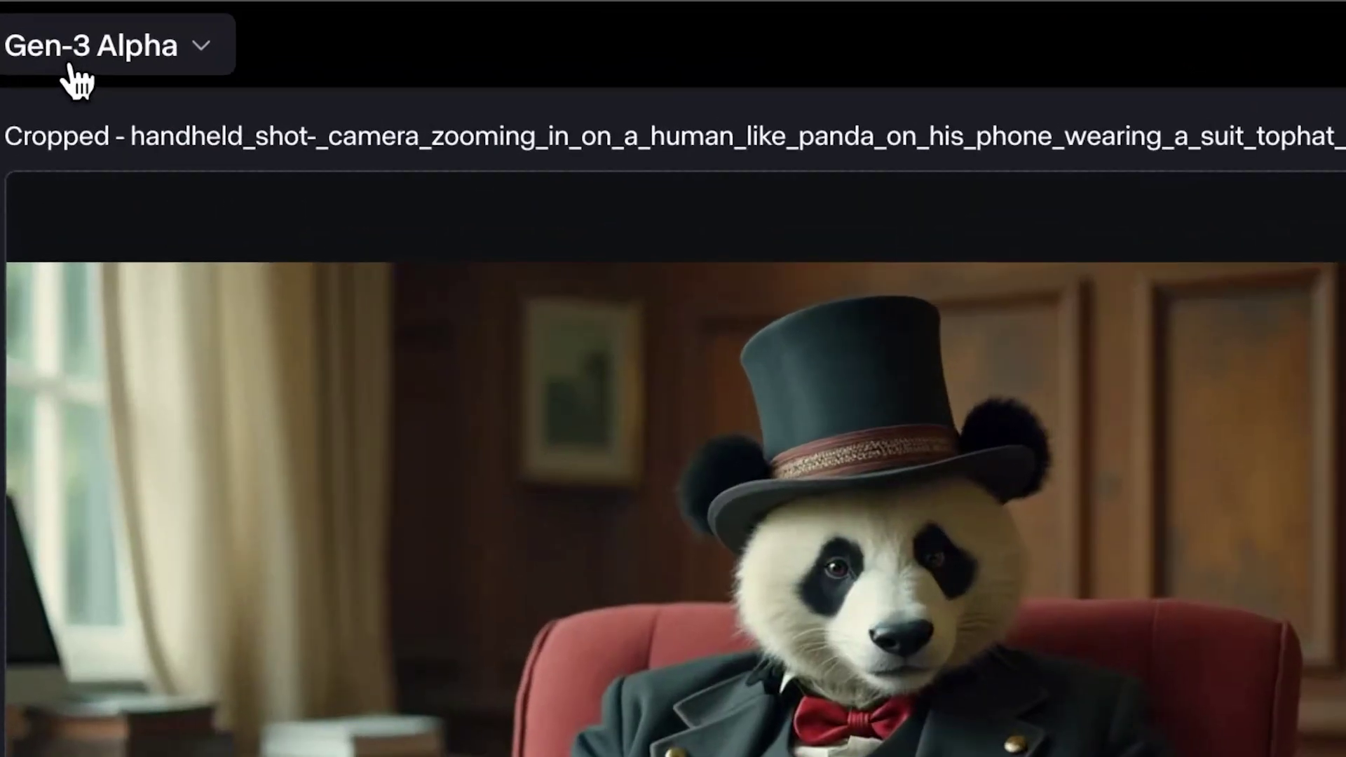
- Switch to Gen-3 Alpha Turbo and try the Surreal levitation and Macro cinematography templates
click(77, 73)
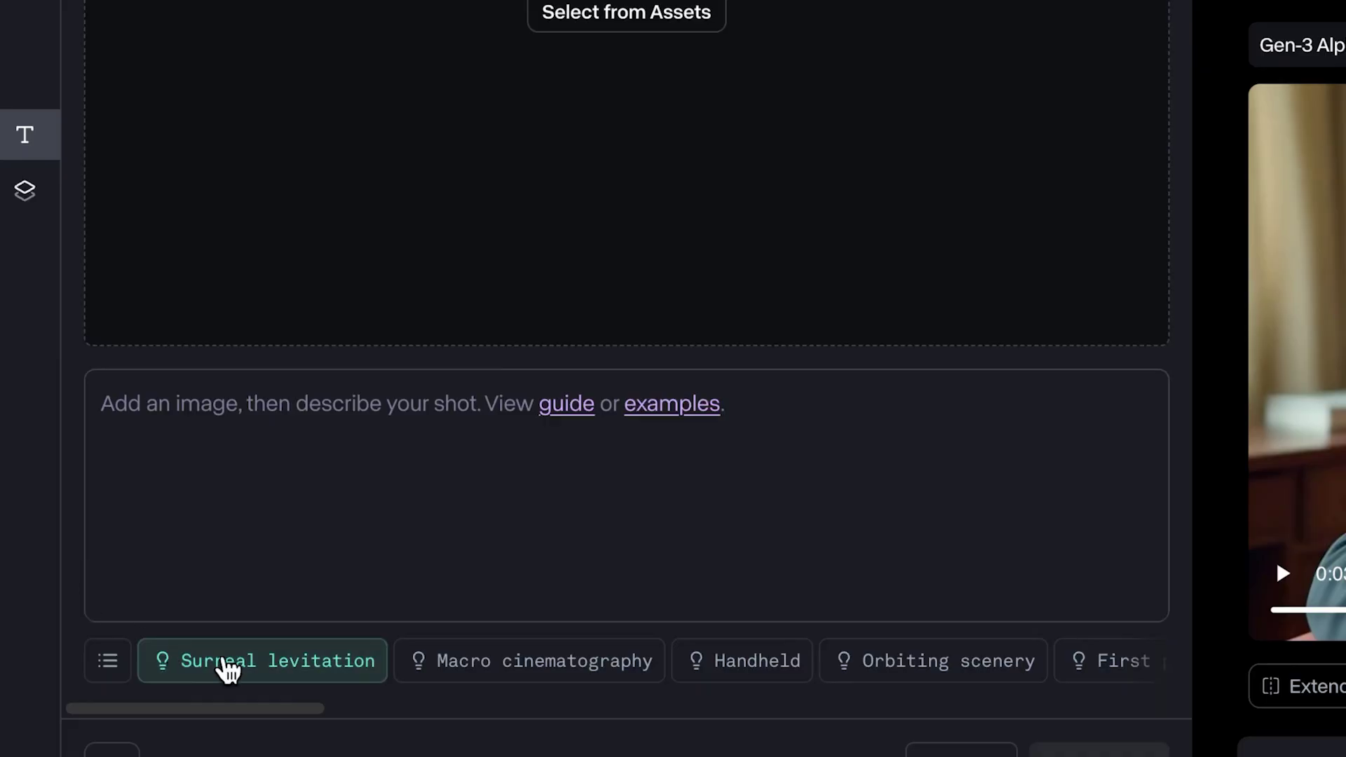
click(250, 679)
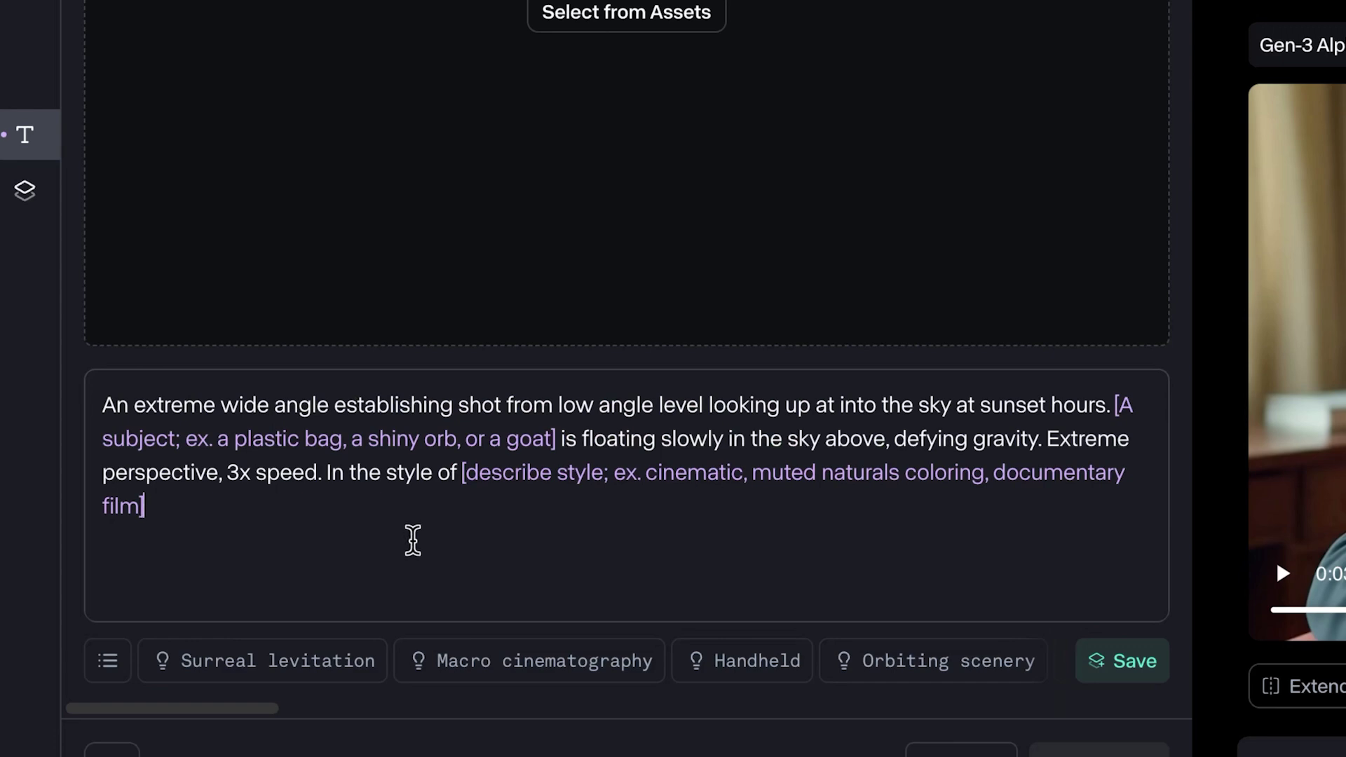
click(522, 661)
key(ctrl+a)
key(BackSpace)
- Sample the Macro cinematography, Handheld and Orbiting scenery templates, clearing the prompt after each
click(552, 657)
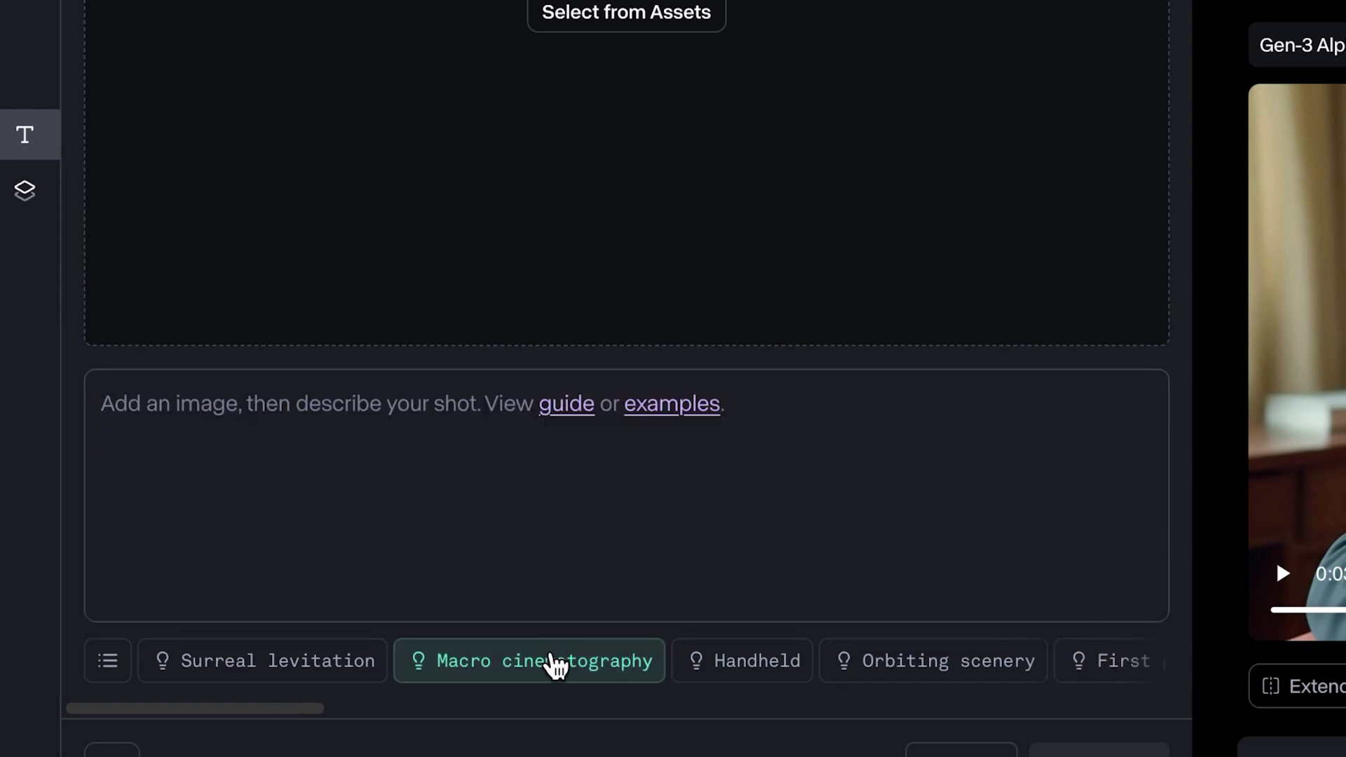
key(BackSpace)
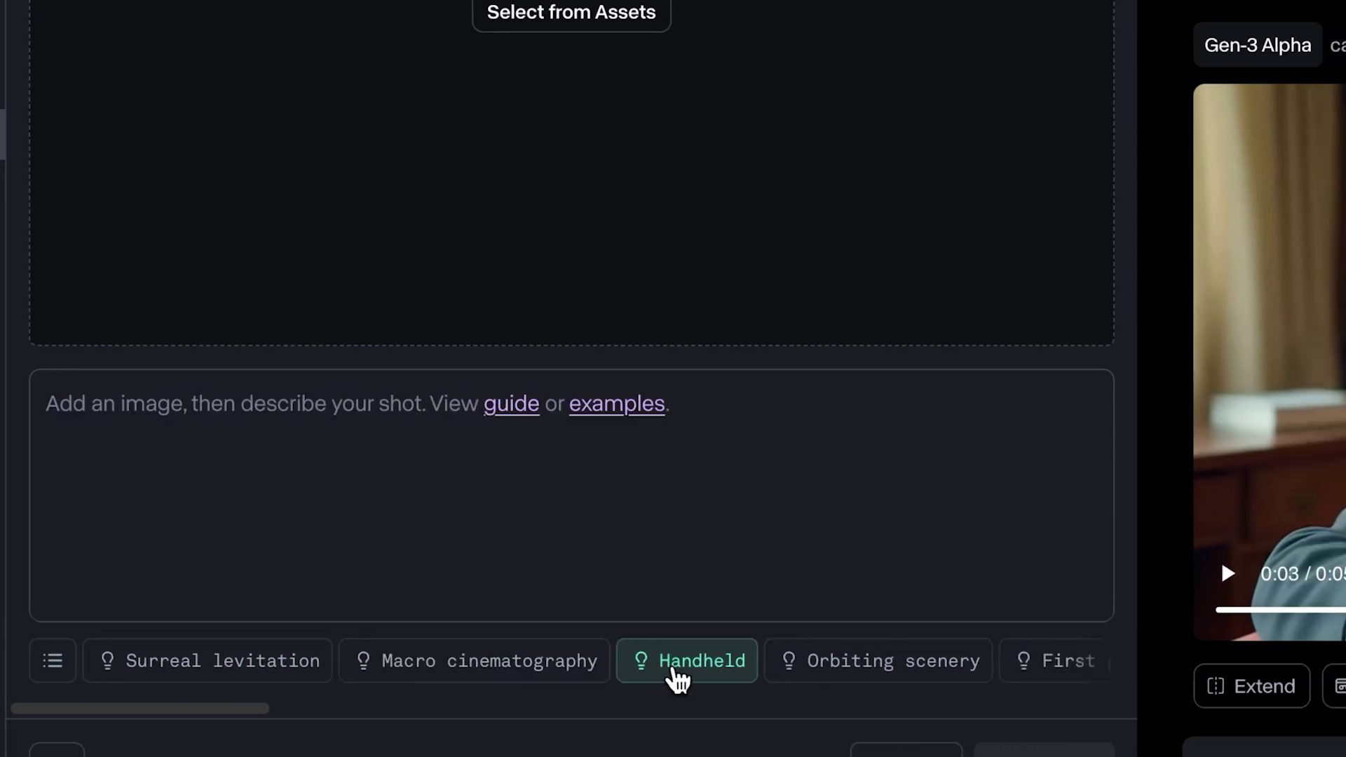
click(673, 674)
key(BackSpace)
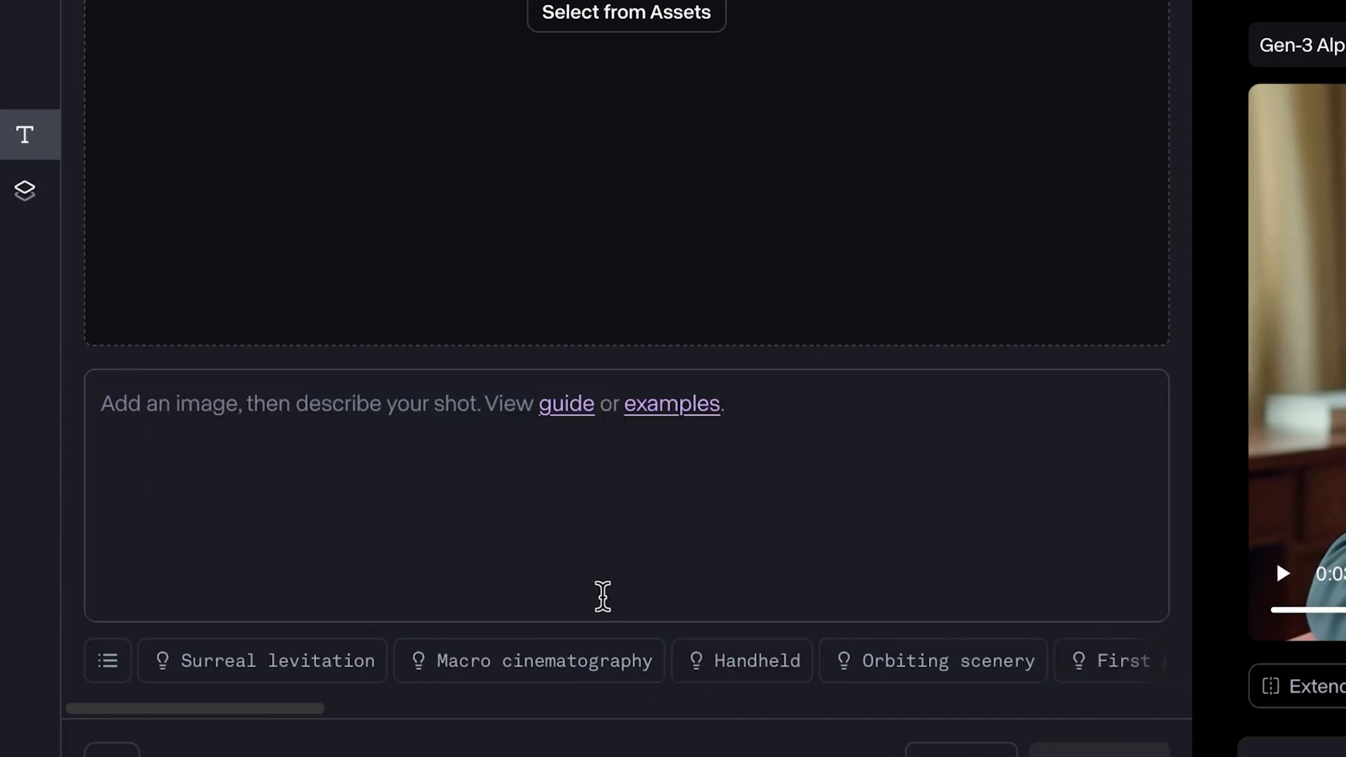
click(834, 665)
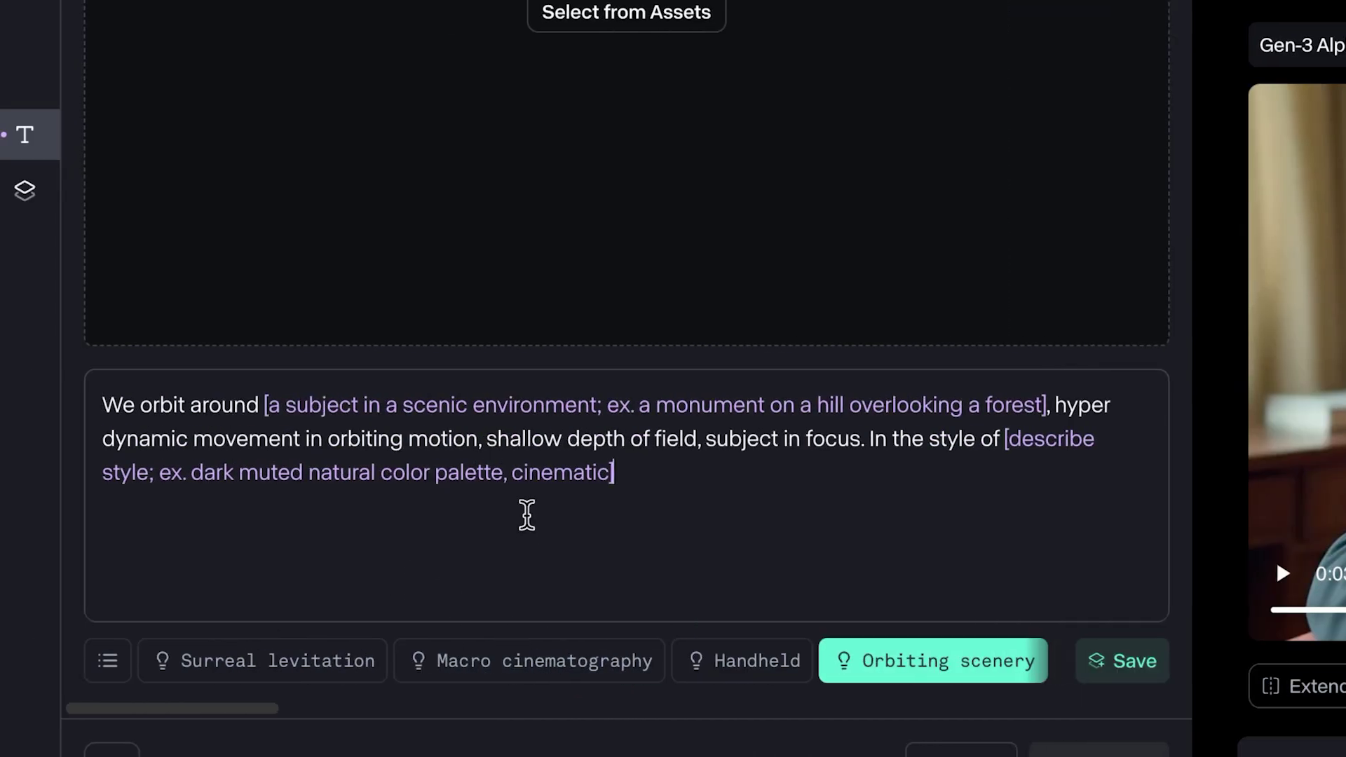
key(ctrl+a)
key(BackSpace)
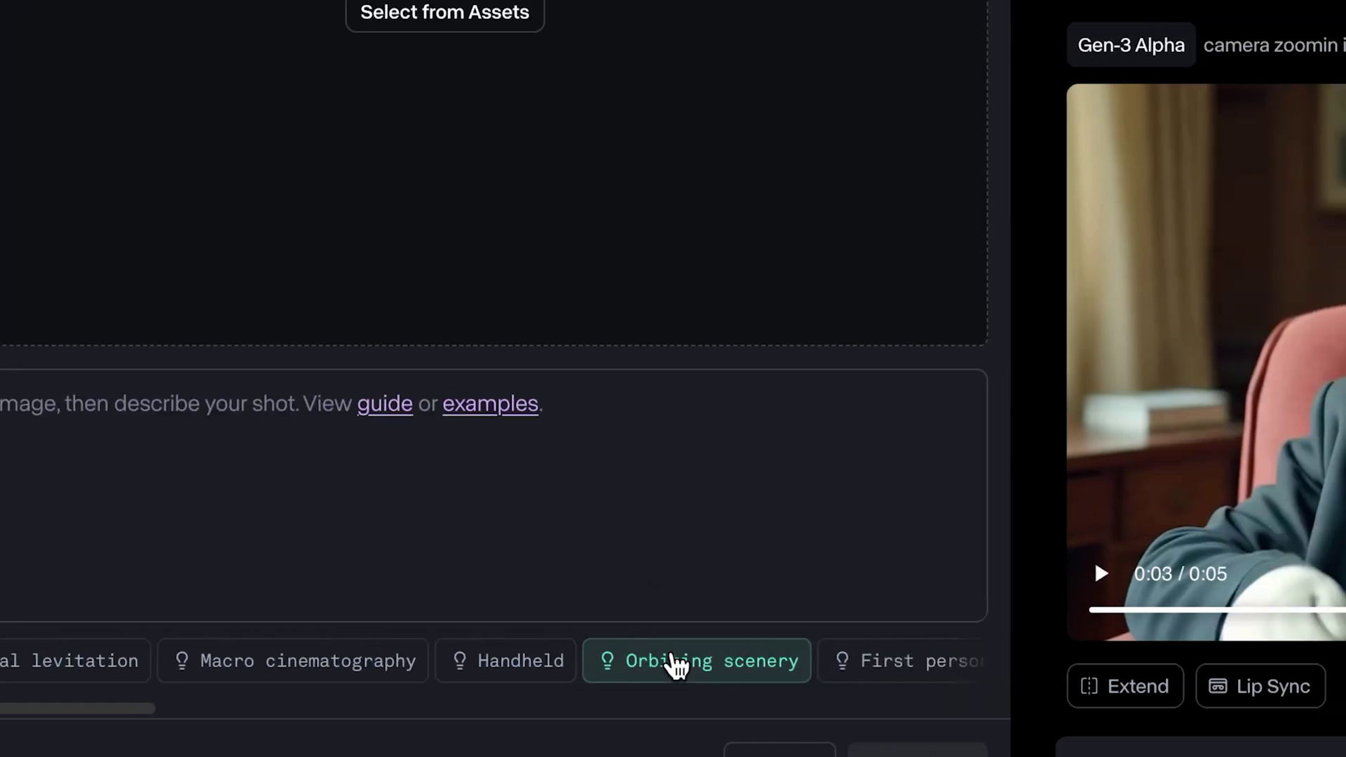
- Try the First person view and A person in a crowd templates
scroll(673, 663, right, 4)
click(624, 664)
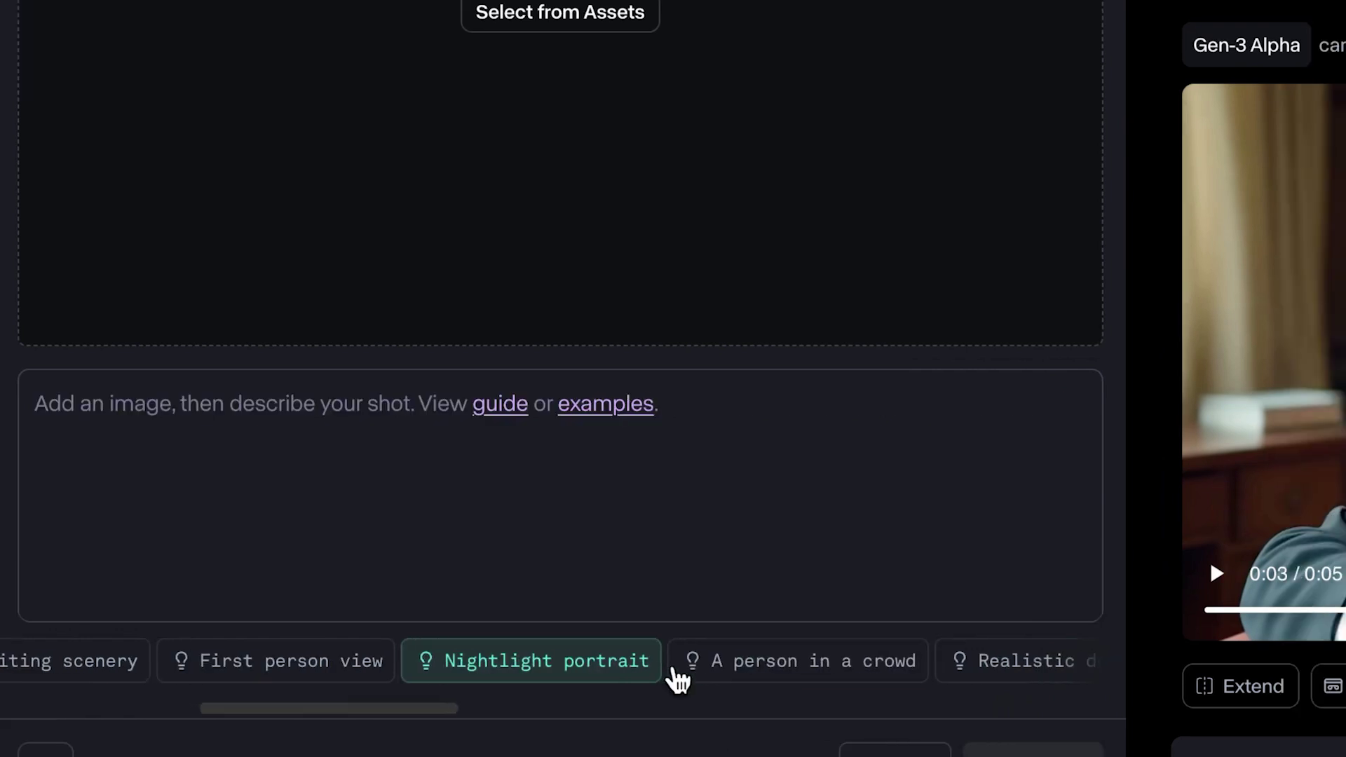
scroll(742, 663, right, 3)
click(677, 678)
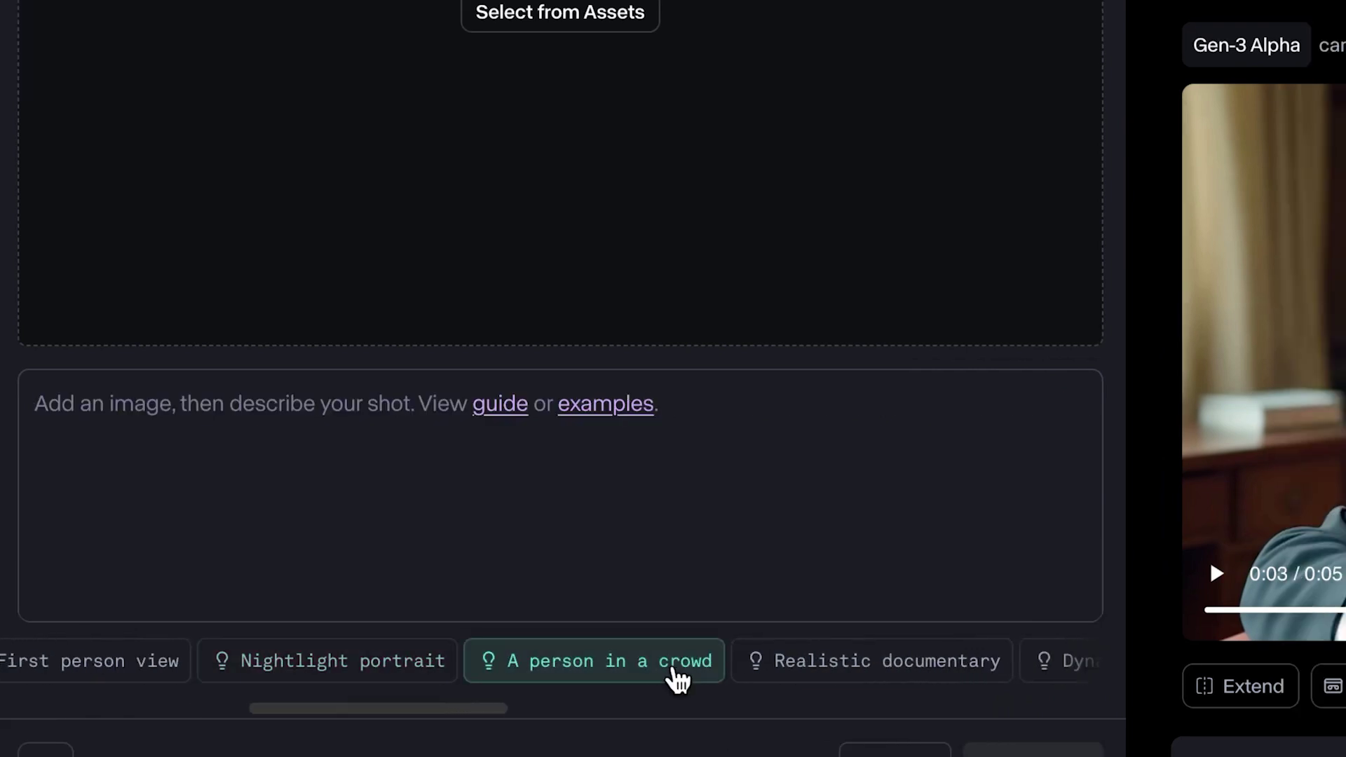
scroll(263, 673, left, 3)
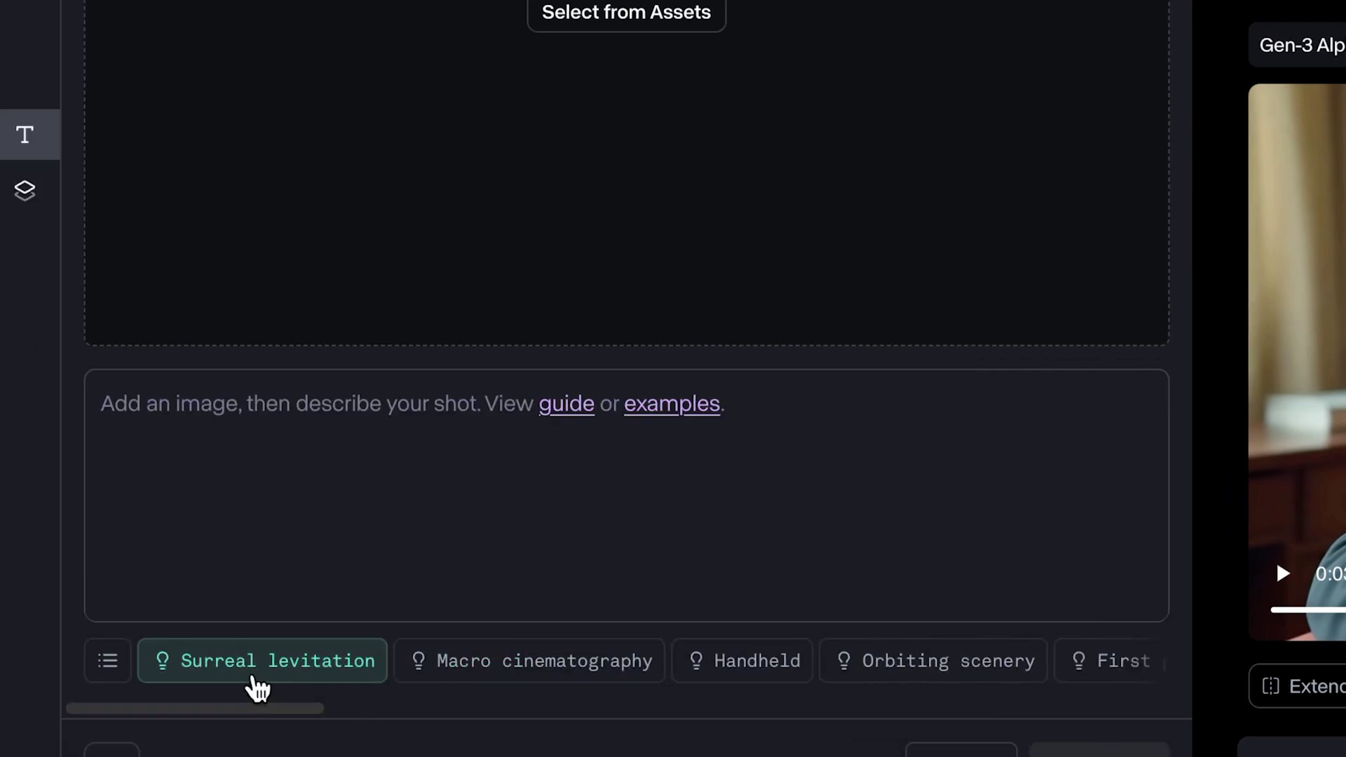
- Insert the Surreal levitation template and select its subject placeholder
click(253, 678)
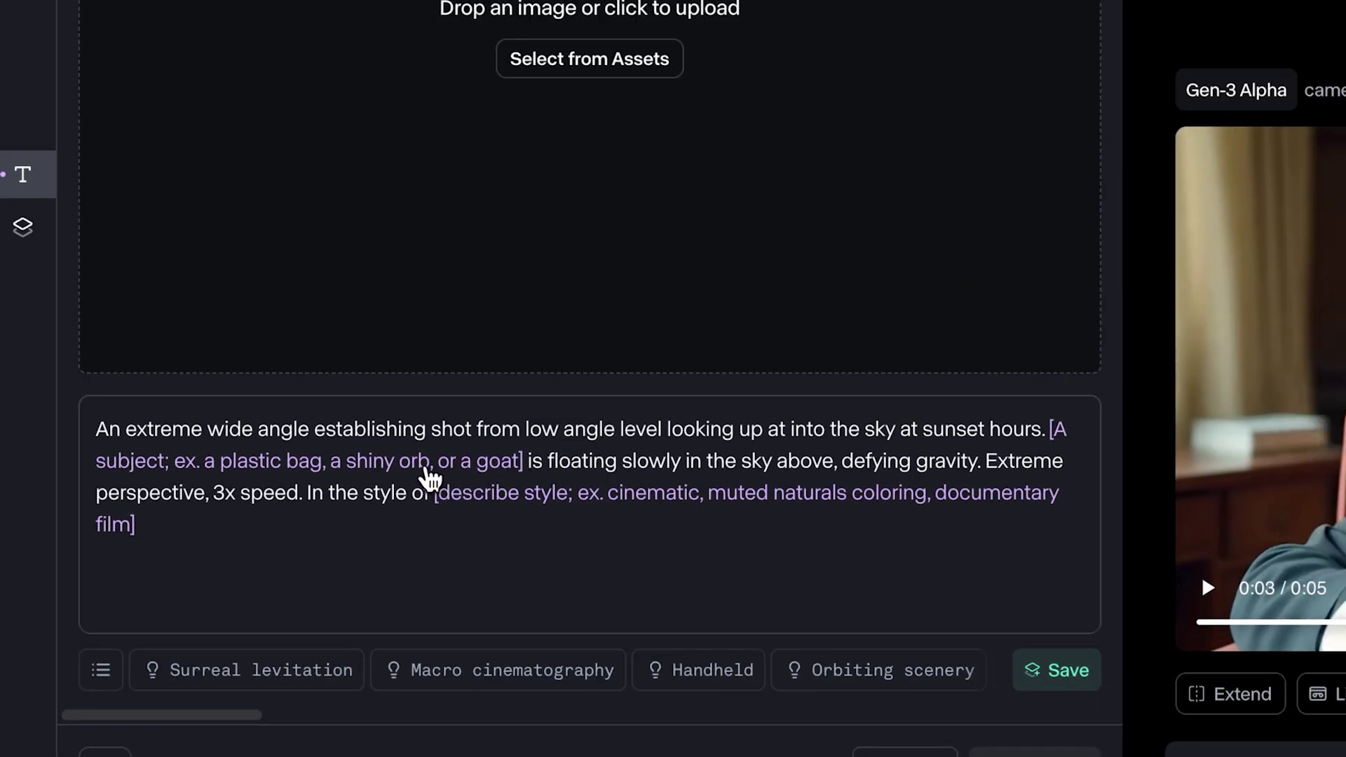
click(427, 471)
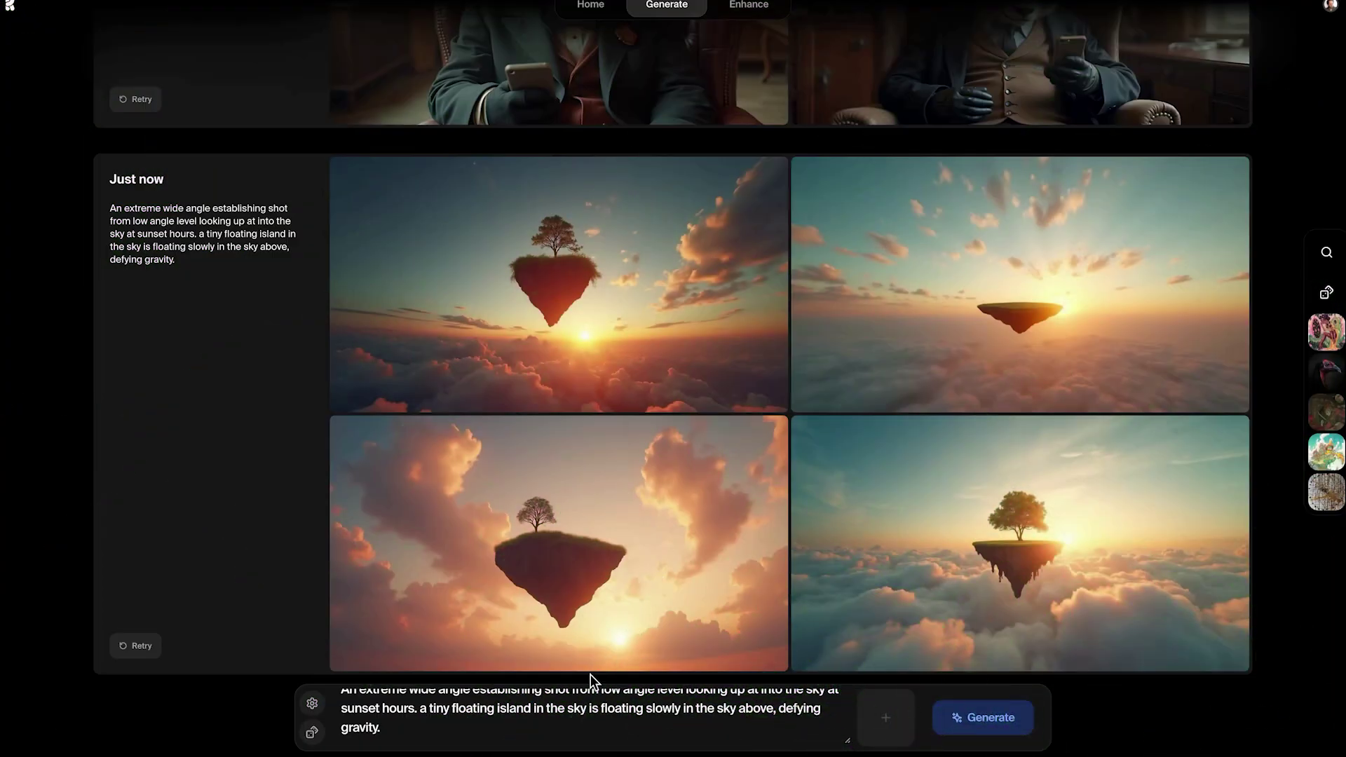
- Change 'tiny' to 'small' in the Krea prompt and enlarge the bottom-left island image
double_click(438, 708)
text(small floating island oasis that has a mountain on it, trees and a waterfall.)
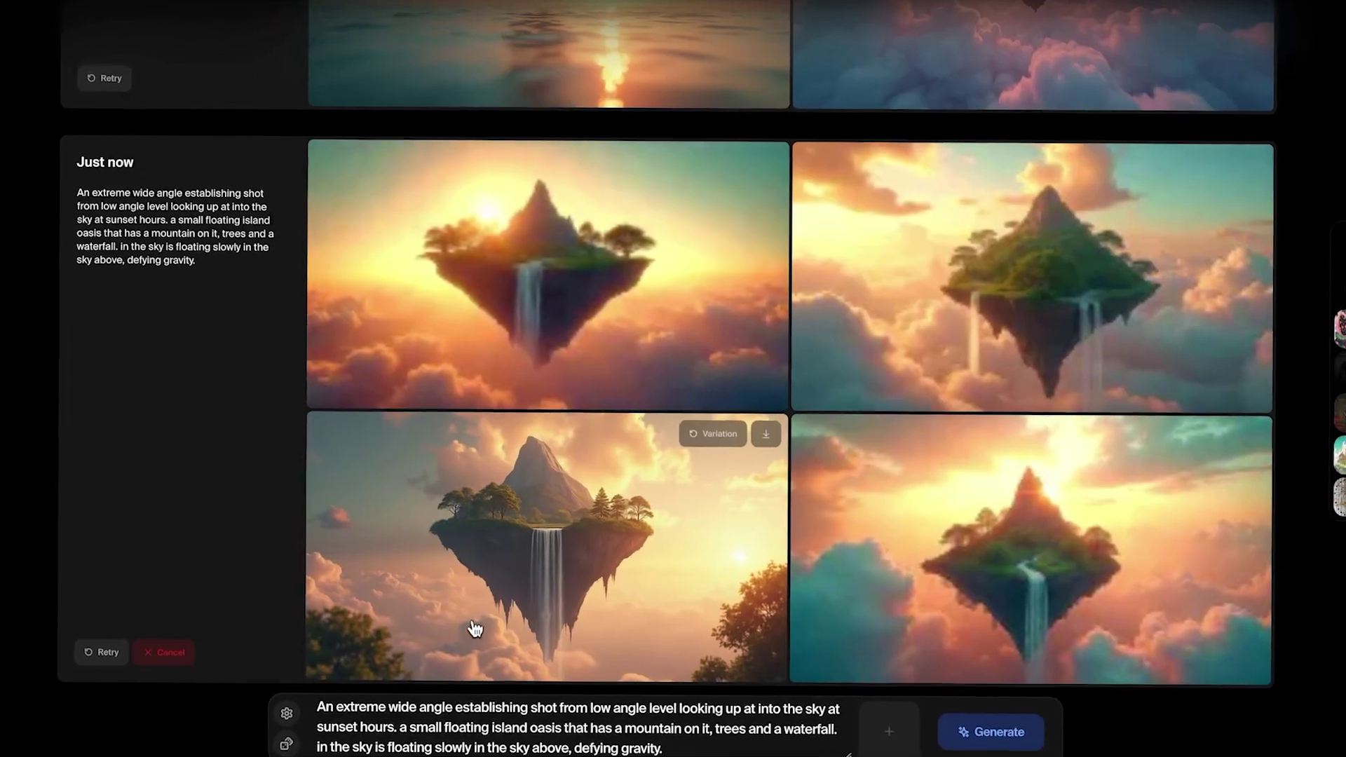
click(472, 628)
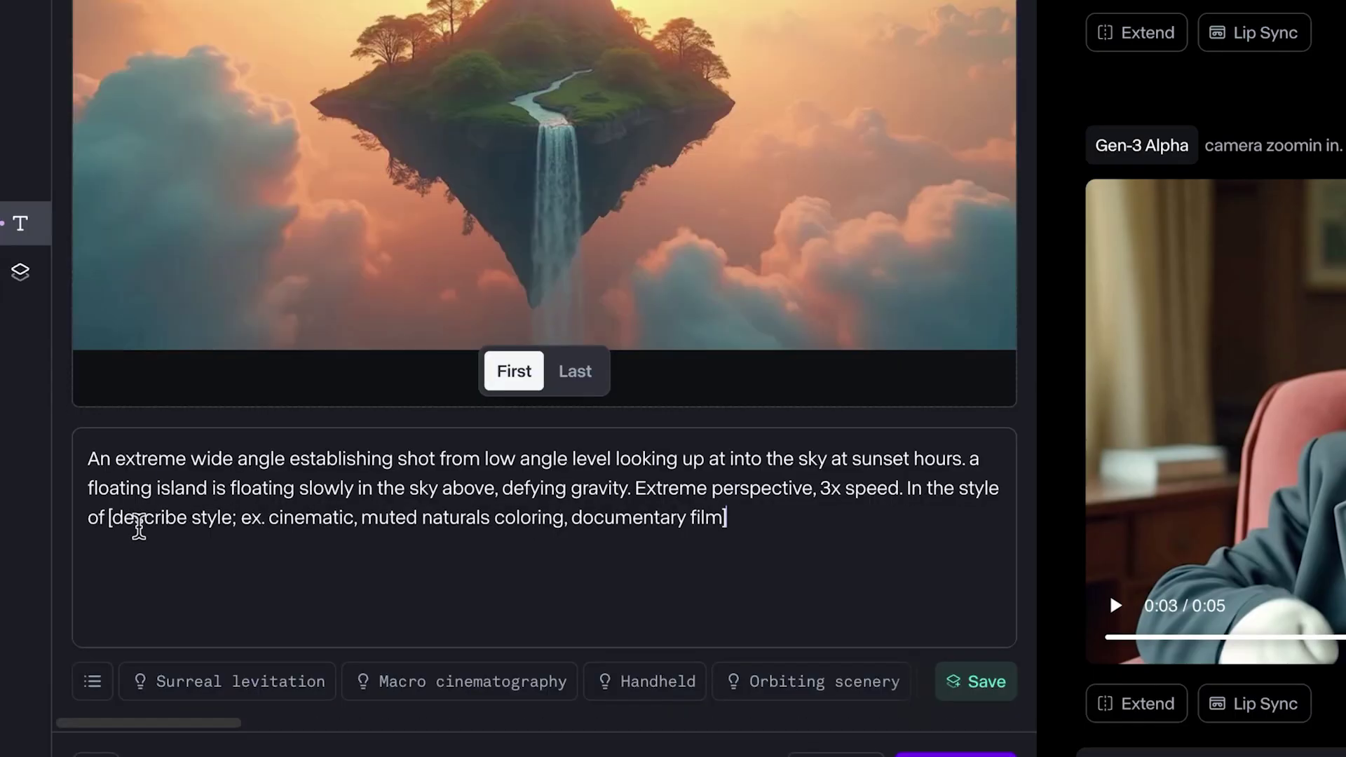
- Replace the style placeholder with 'cinematic', then highlight the 'Extreme perspective' phrase
drag(110, 521, 633, 537)
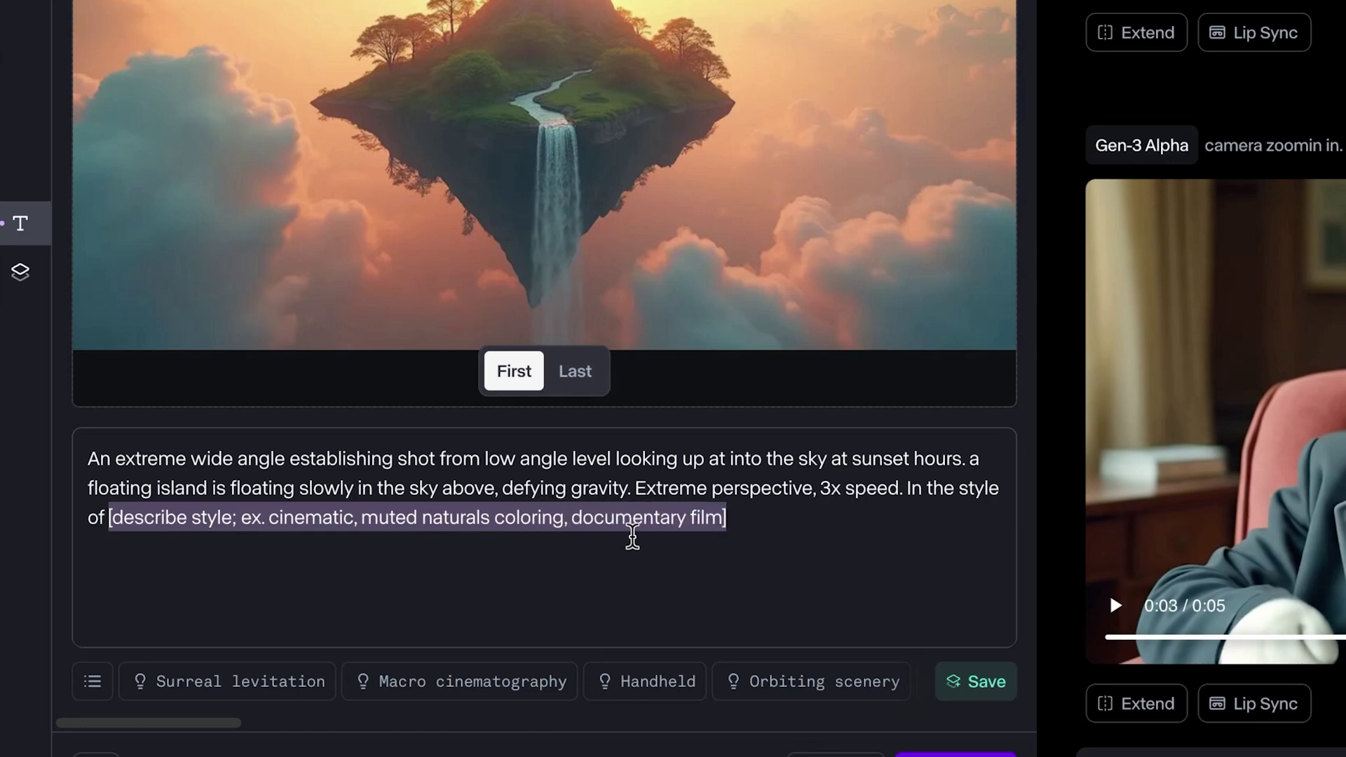
text(cinematic)
drag(635, 489, 734, 488)
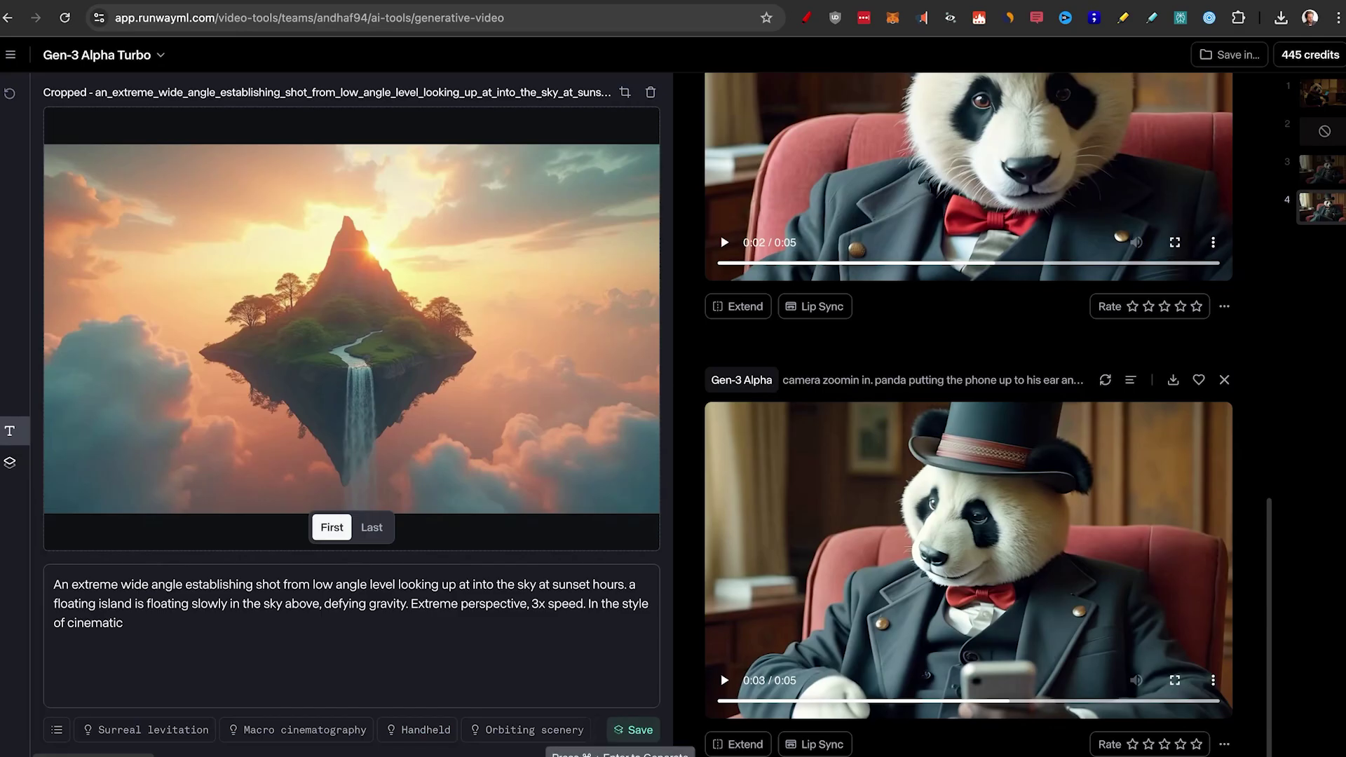
- Generate the floating island clip with Cmd+Enter and play the finished video
key(super+Return)
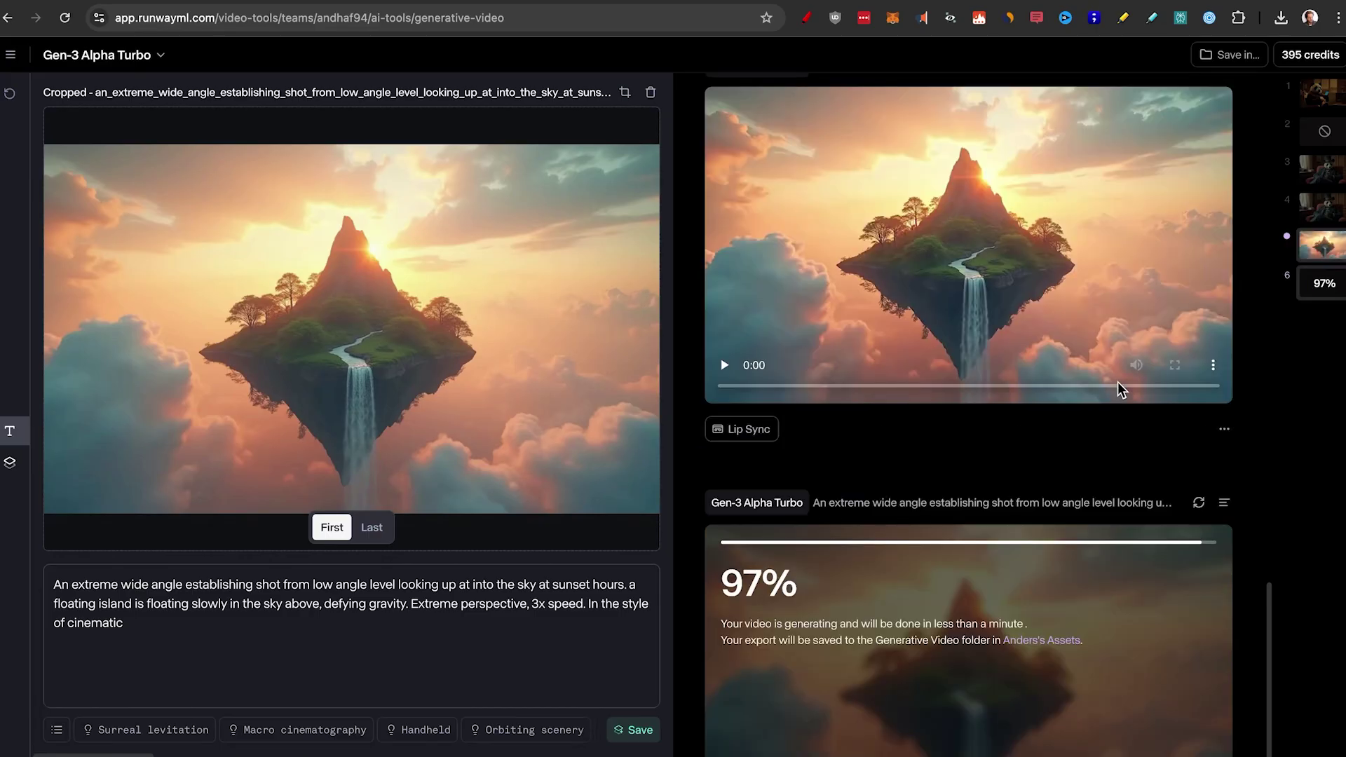
scroll(989, 432, down, 5)
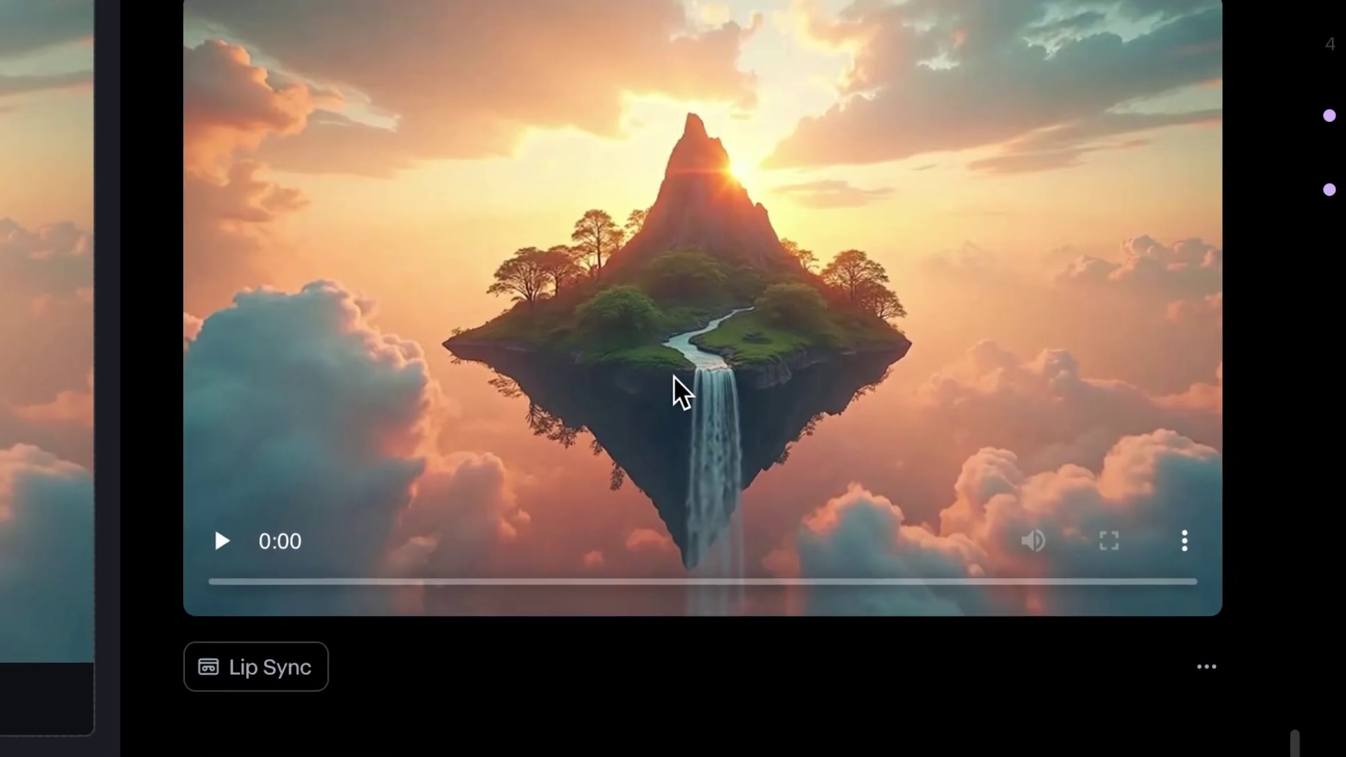
click(674, 375)
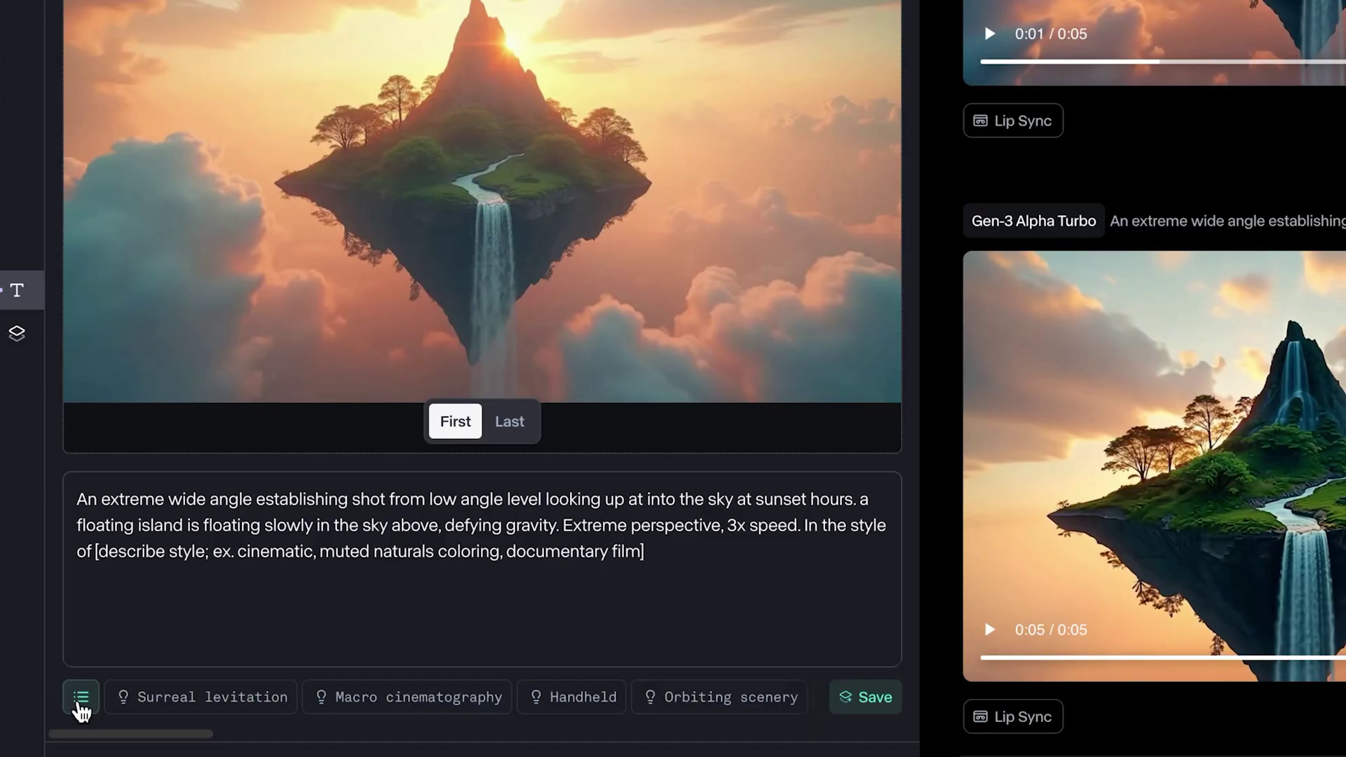
- Scroll through the Examples prompt presets, then check the empty Custom presets tab
click(82, 701)
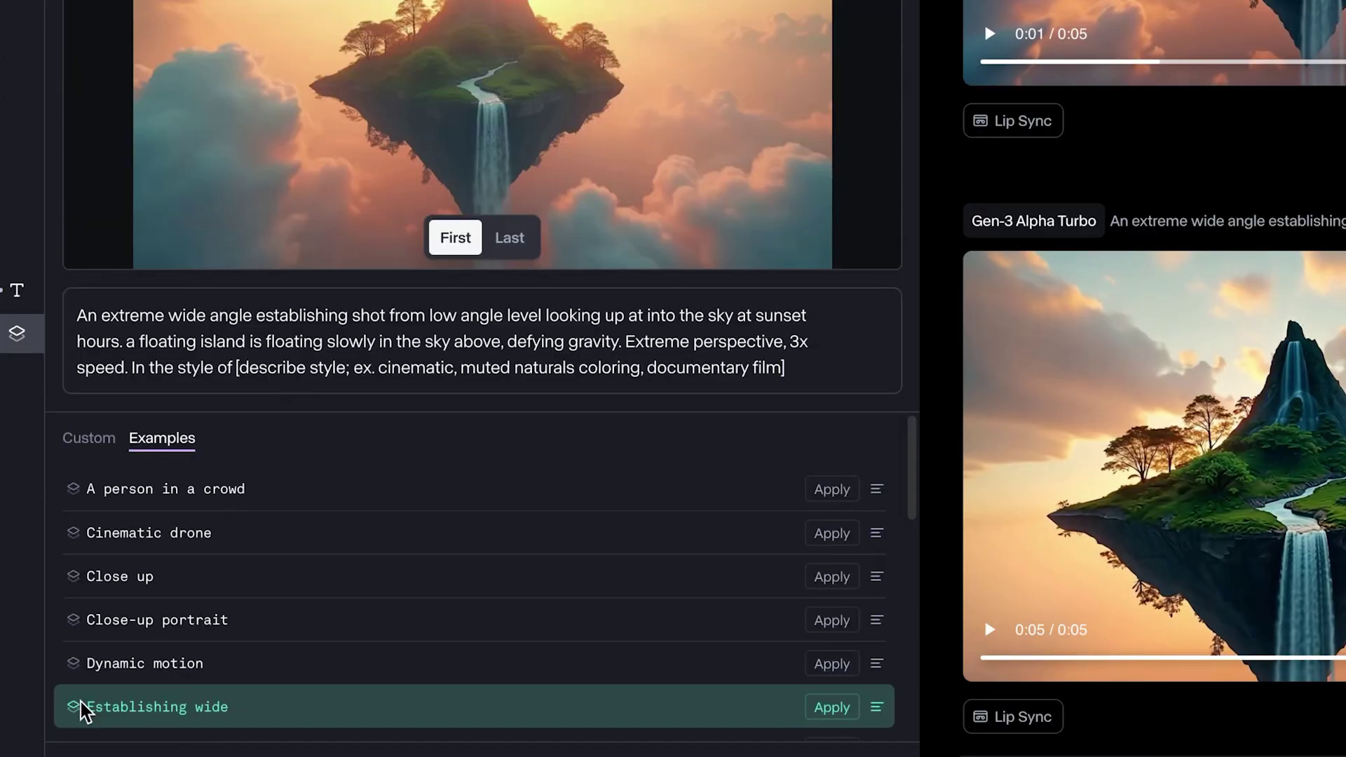
scroll(349, 592, down, 5)
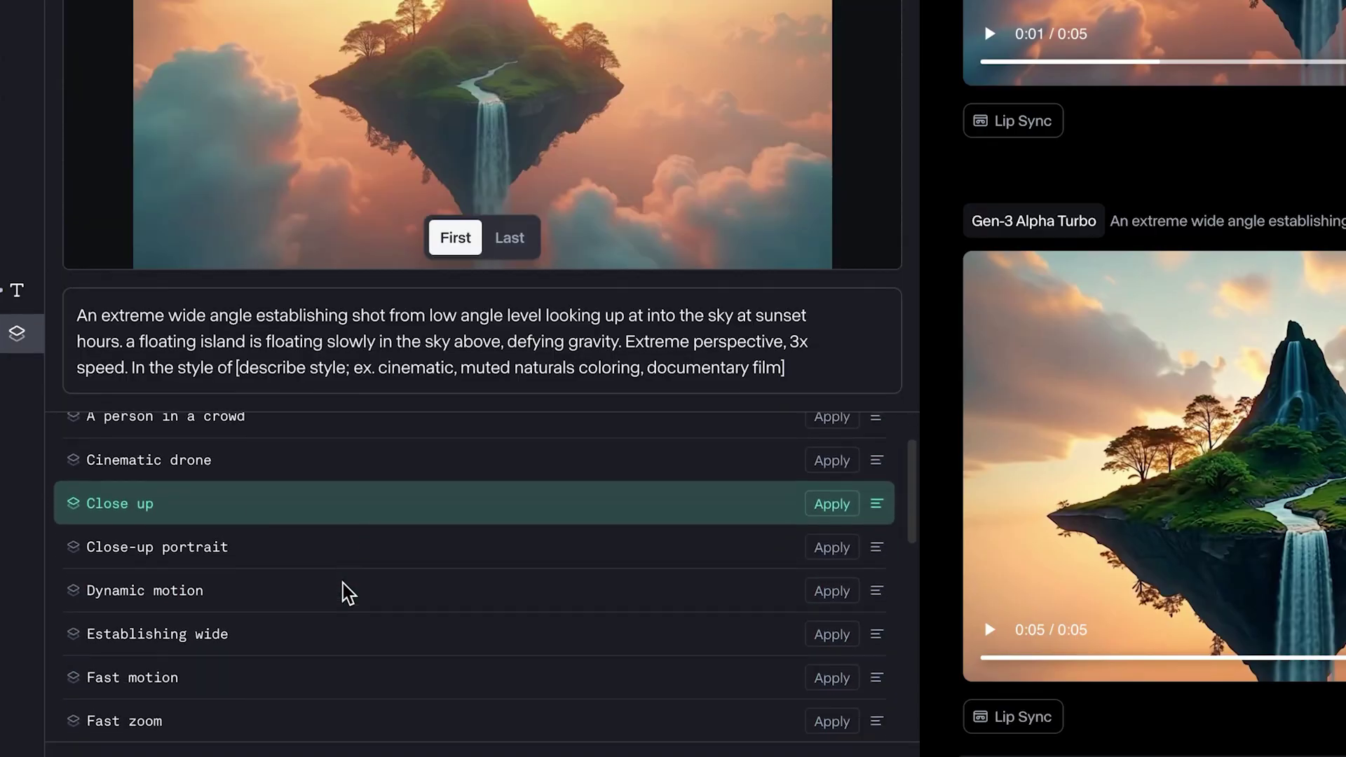
scroll(348, 592, down, 4)
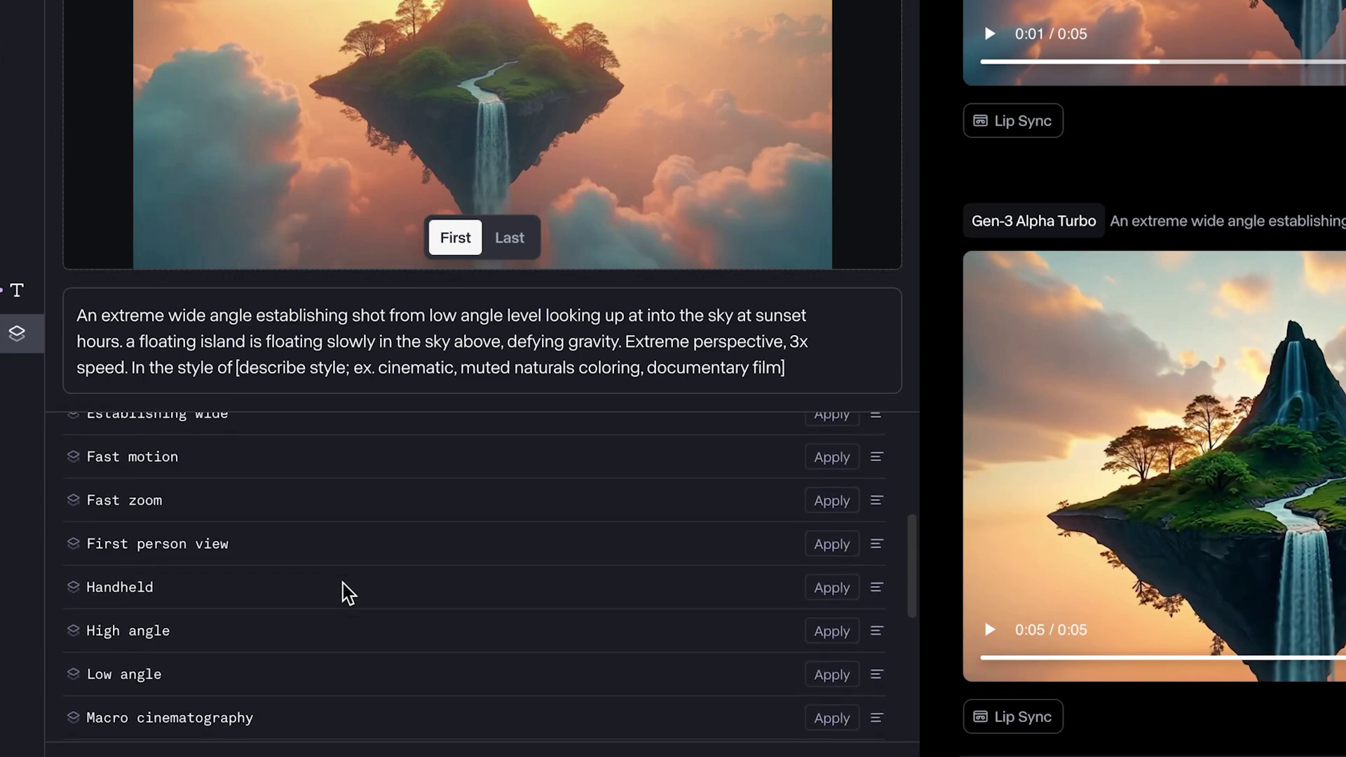
scroll(349, 593, down, 3)
scroll(348, 592, down, 3)
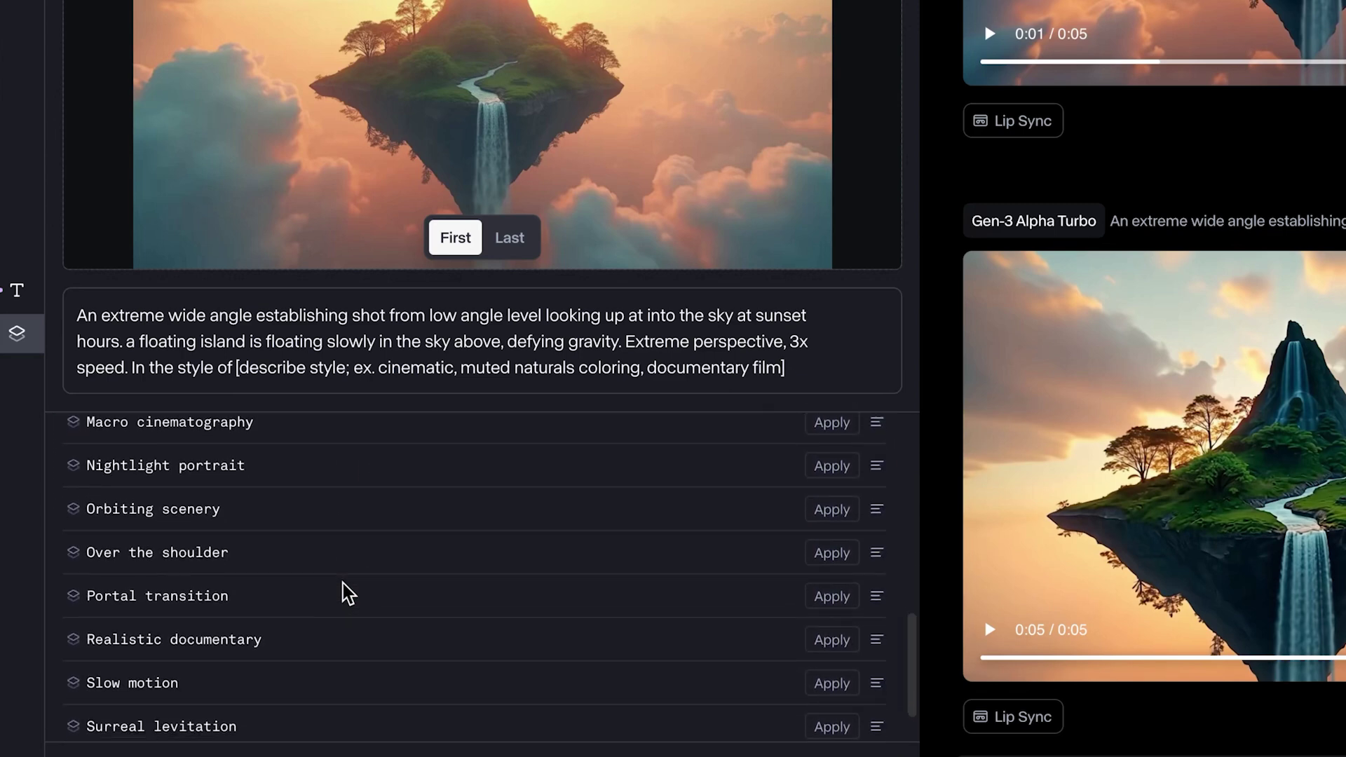
scroll(289, 634, down, 1)
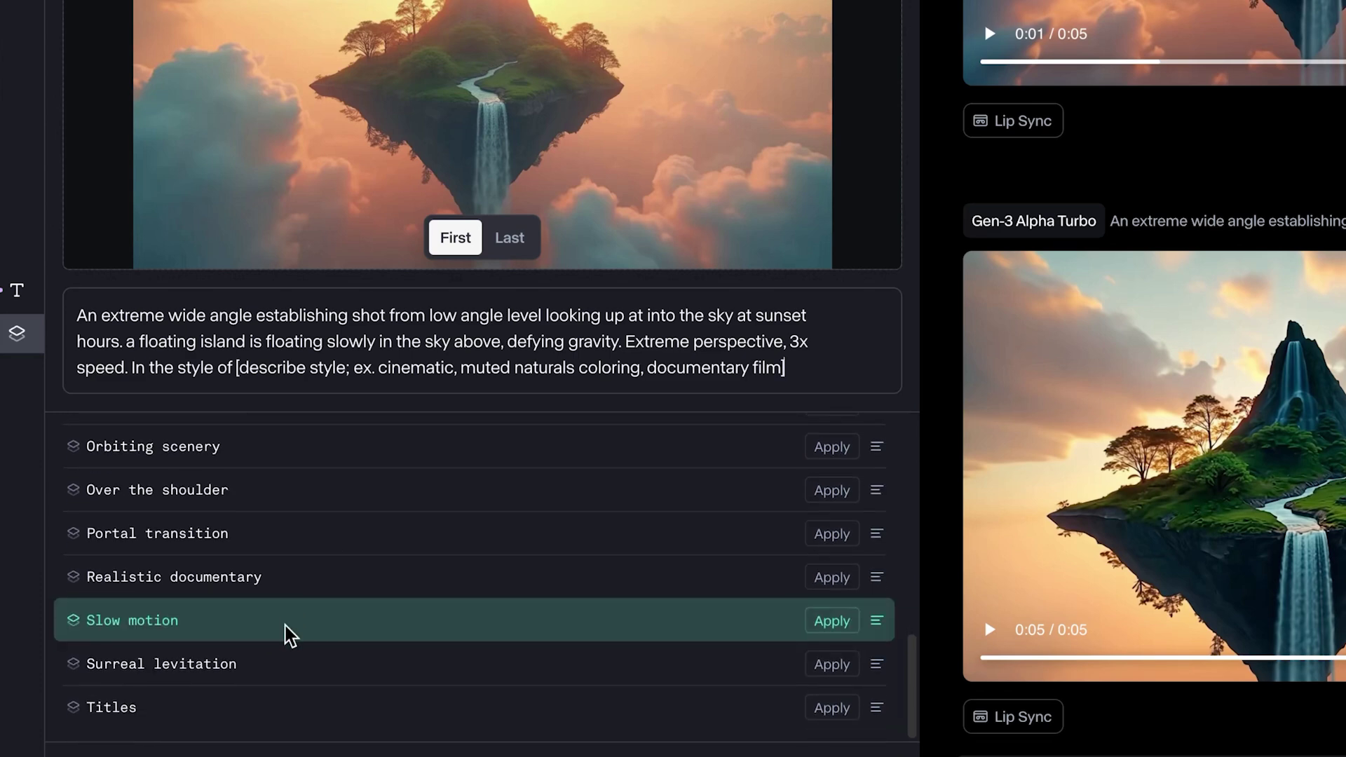
scroll(289, 634, up, 10)
click(84, 448)
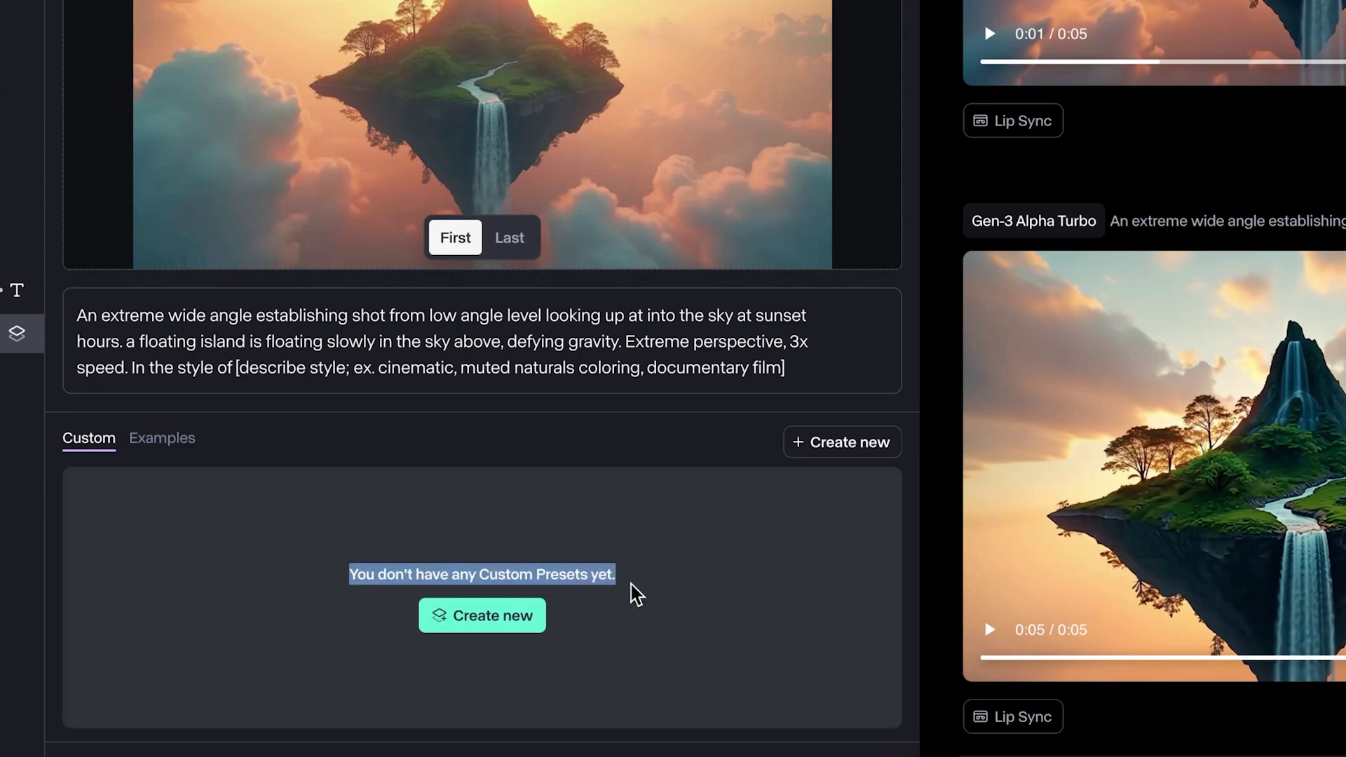
click(92, 717)
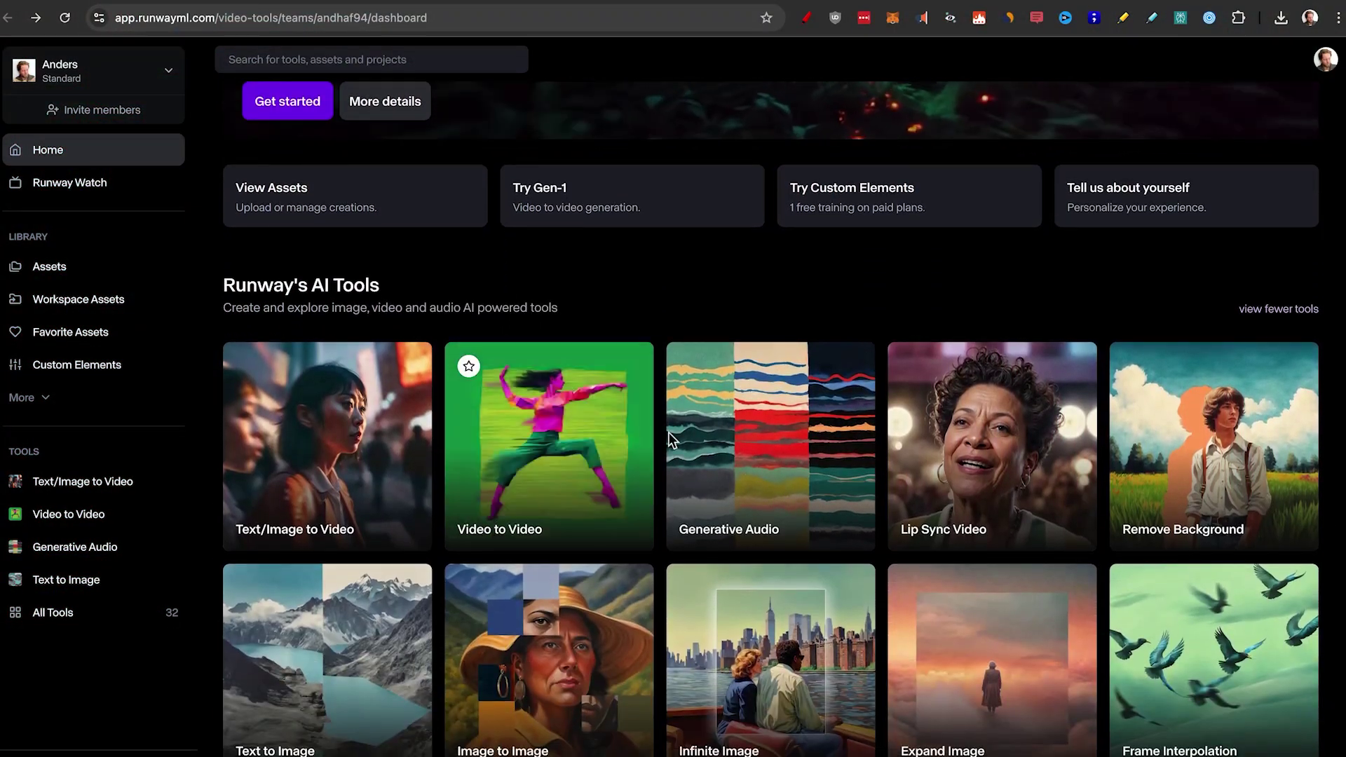
- Open the Lip Sync Video tool from the dashboard's AI Tools
mouse_move(1057, 475)
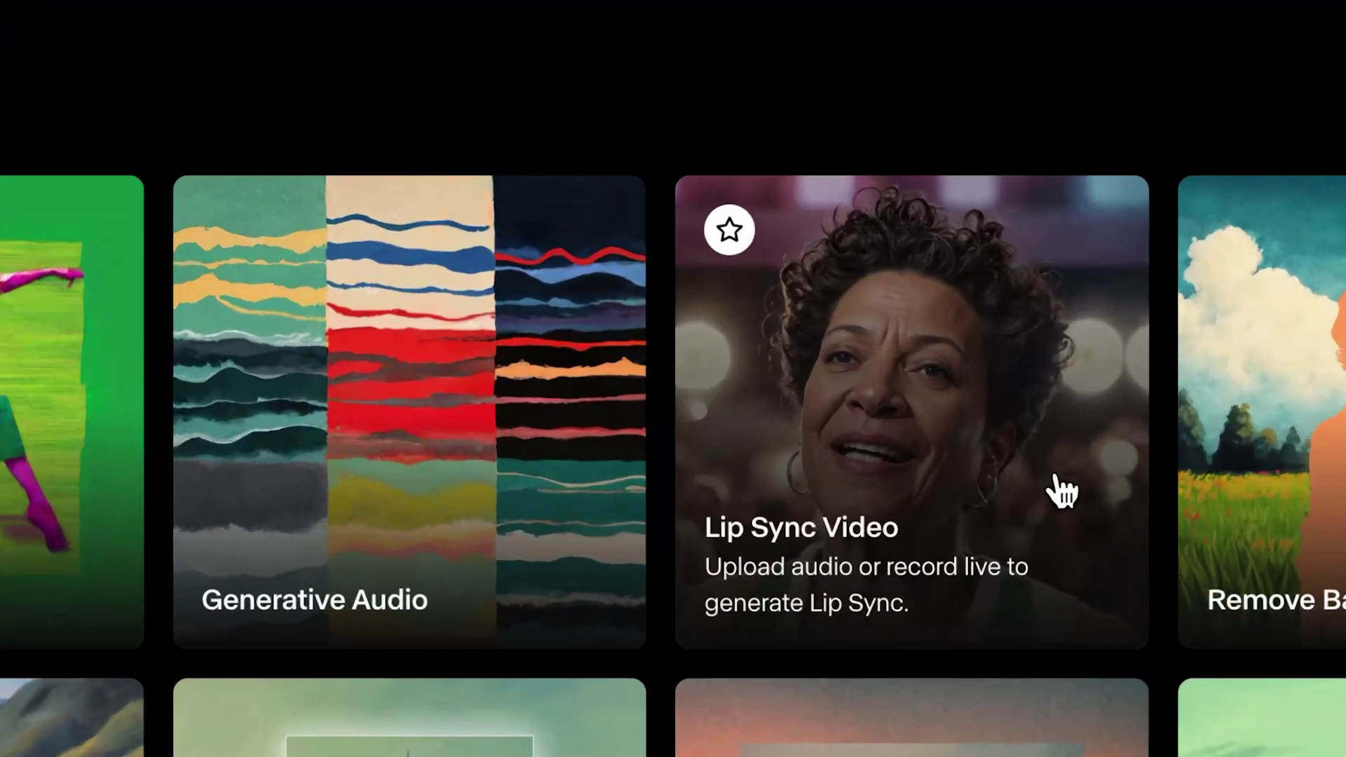
click(1062, 490)
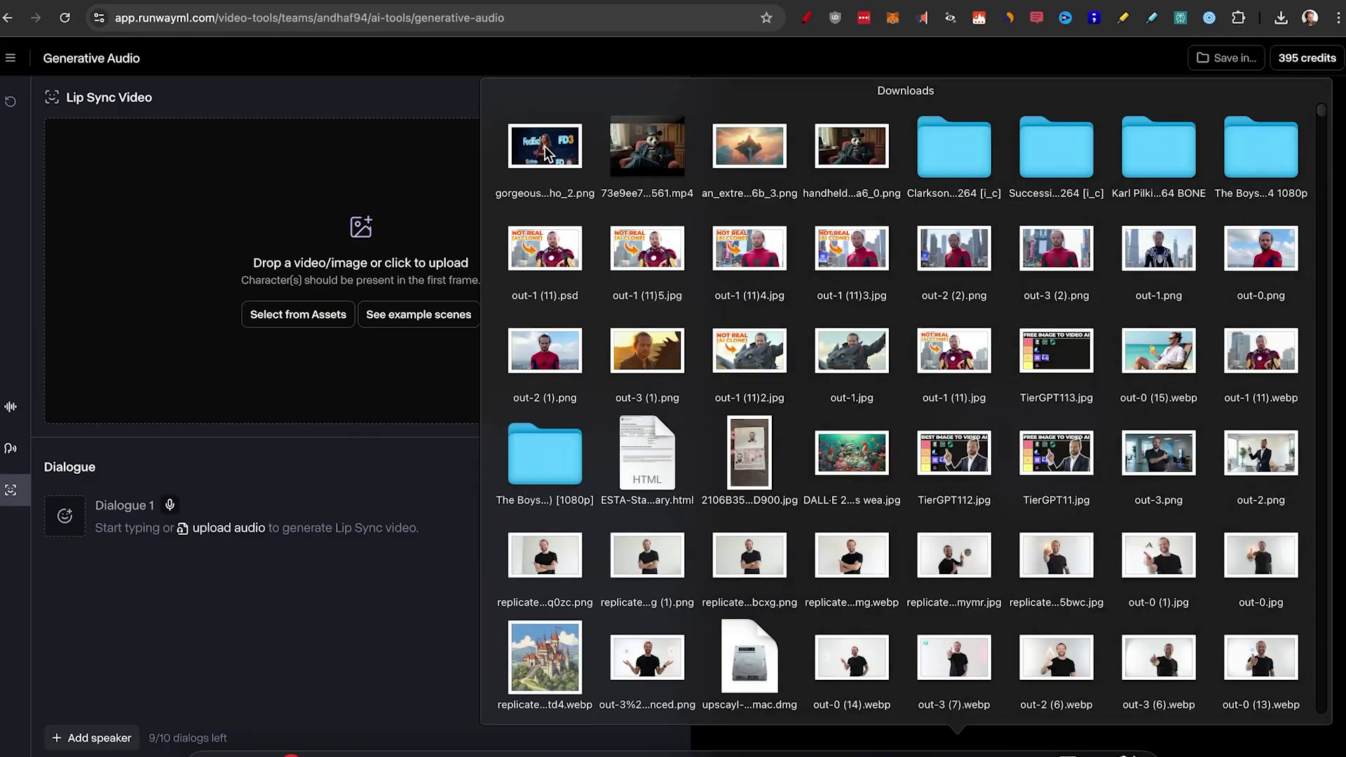
- Add the conference speaker photo, paste the script into Dialogue 1, and preview the Jack voice
drag(545, 148, 394, 195)
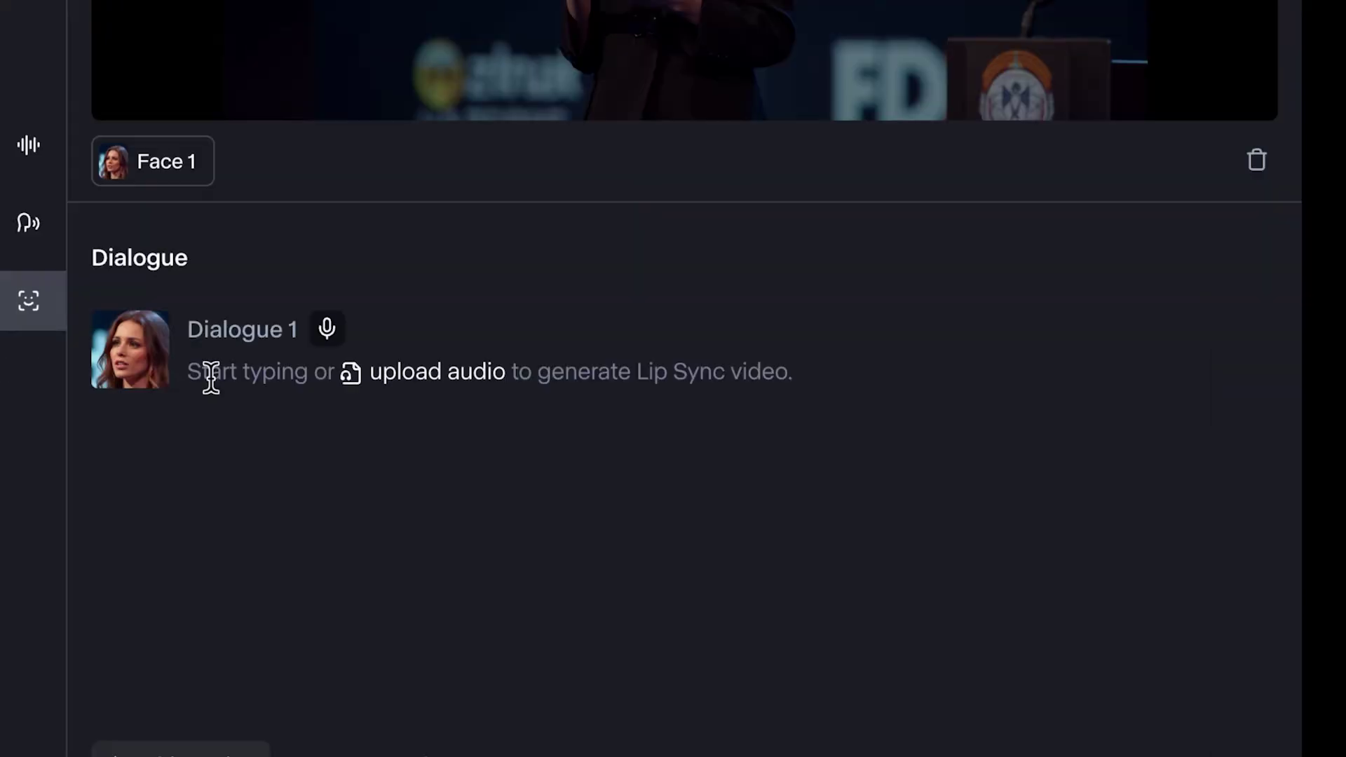
text(The police is now using robot dogs to fight crime, we sent it into a high risk house yesterday and it did great until it started sniffing their laptops usb stick)
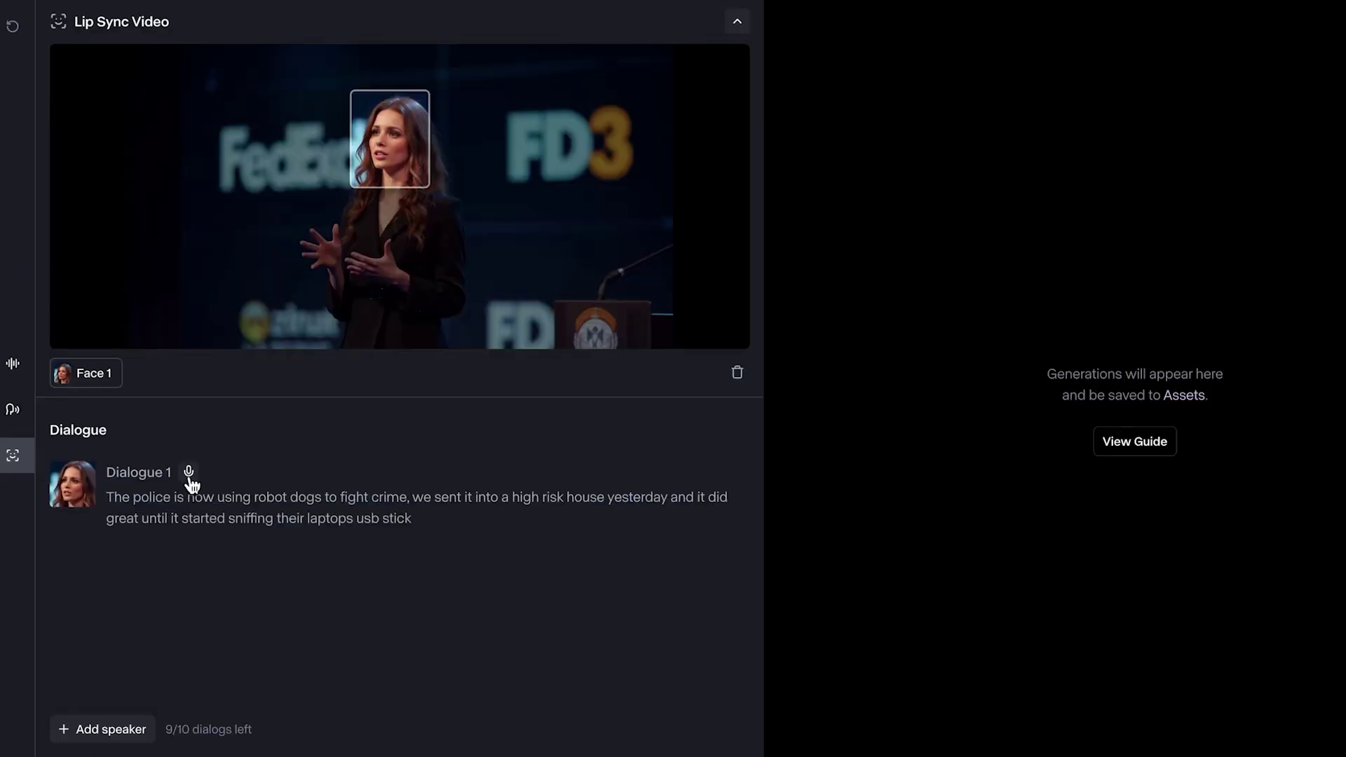
click(188, 472)
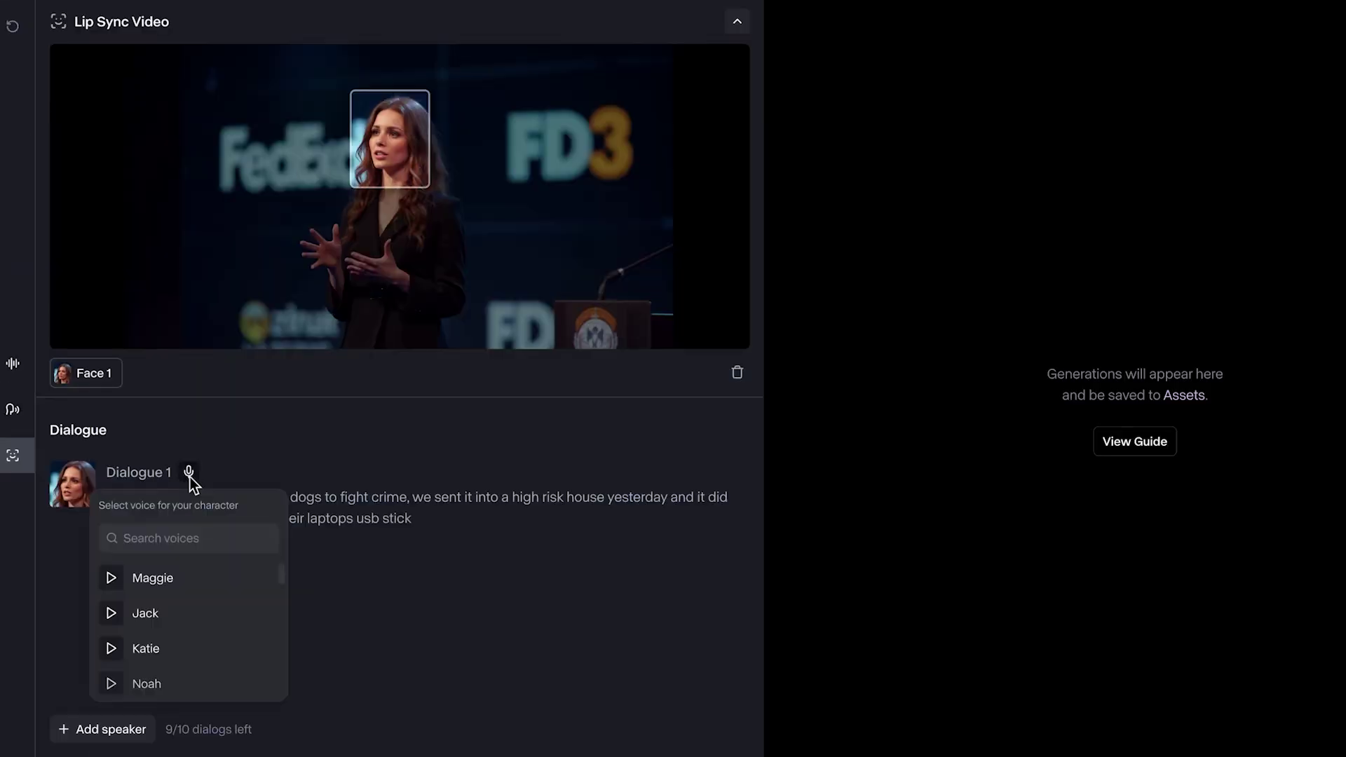
click(116, 608)
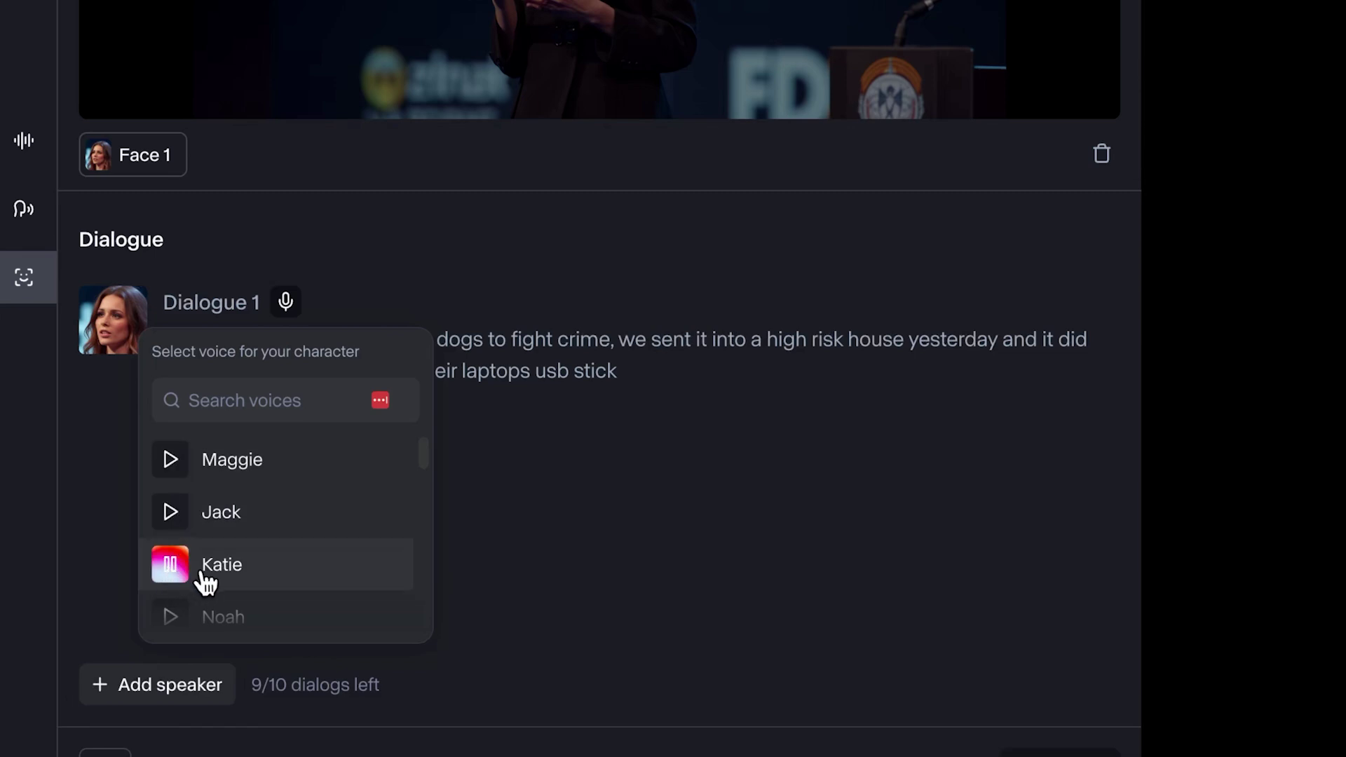
- Choose the Katie voice and generate the lip-synced speaker video
scroll(236, 576, down, 3)
scroll(236, 576, down, 4)
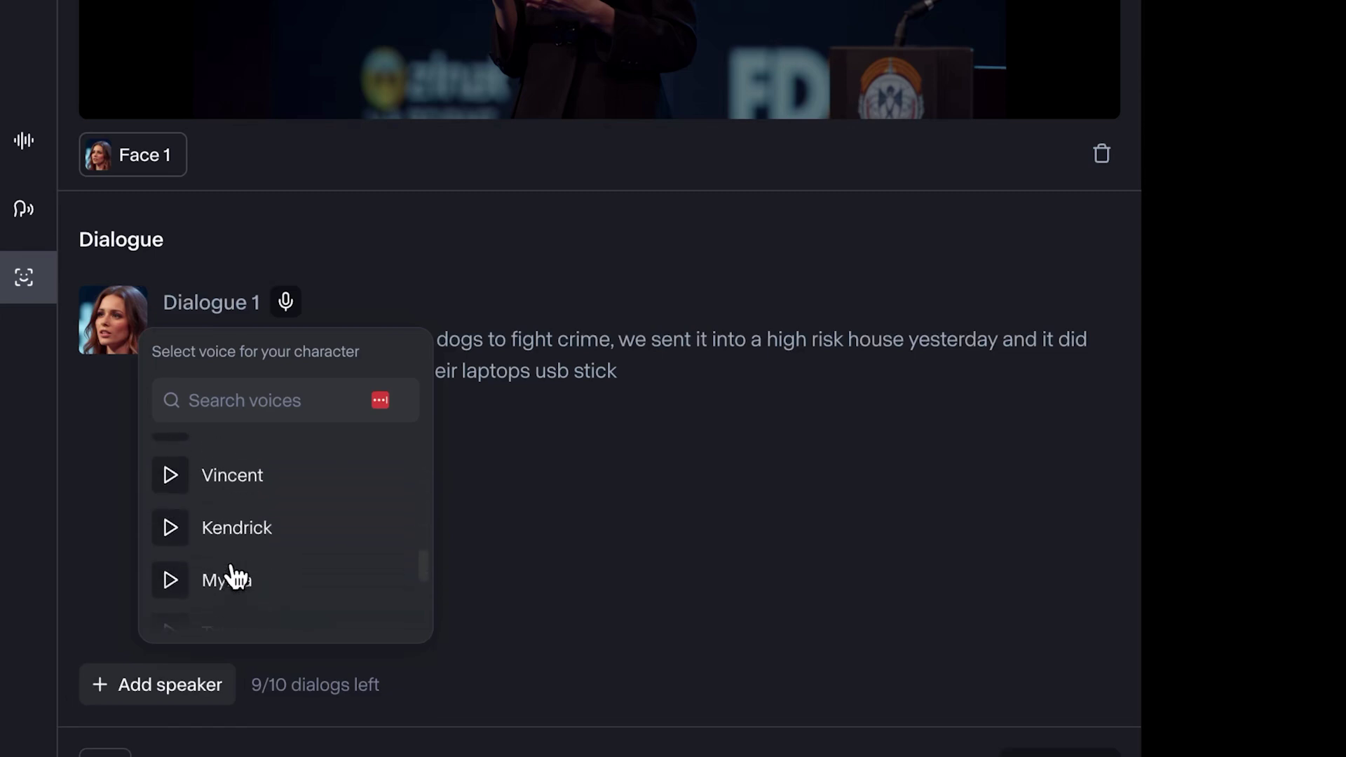
scroll(257, 575, up, 10)
click(277, 571)
click(675, 731)
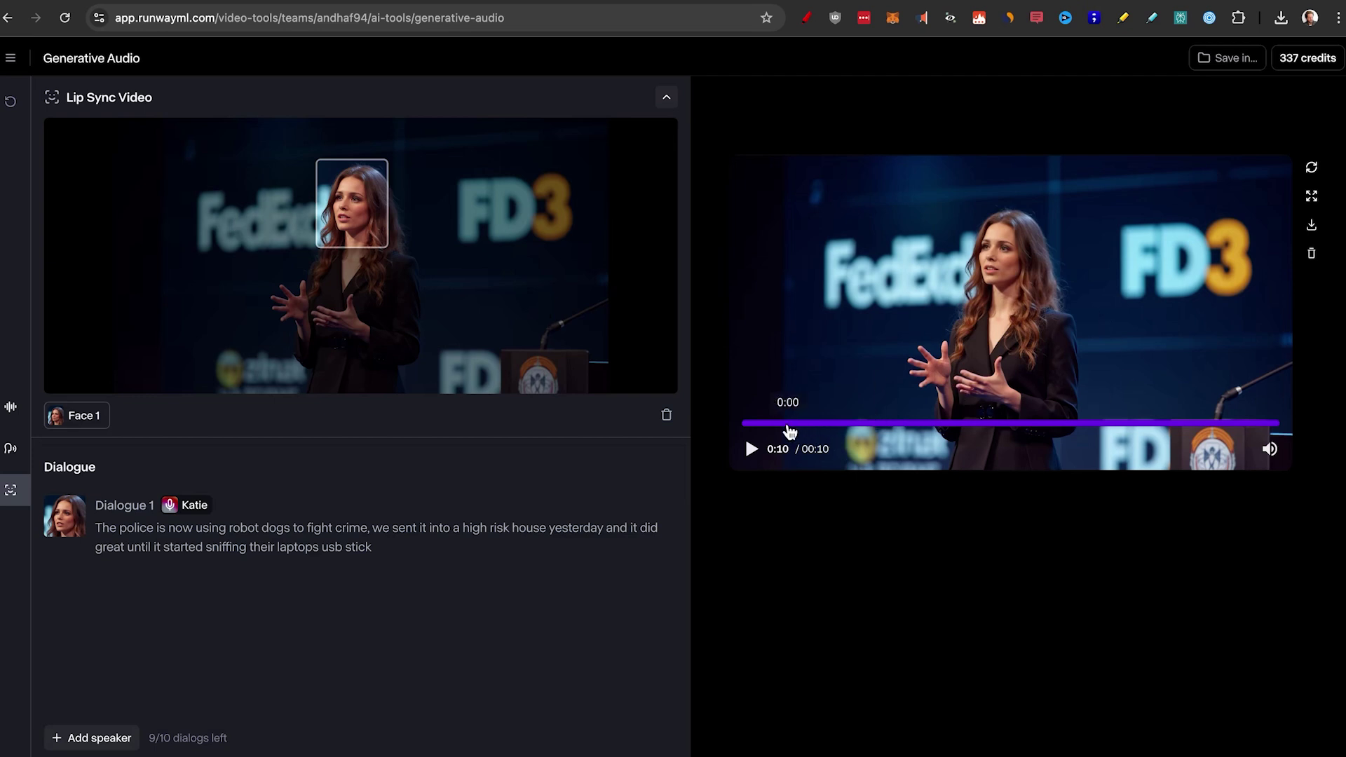
- Use the downloaded speaker photo as the starting image for parallax-camera Gen-3 Alpha Turbo clips of the woman on stage
key(ctrl+a)
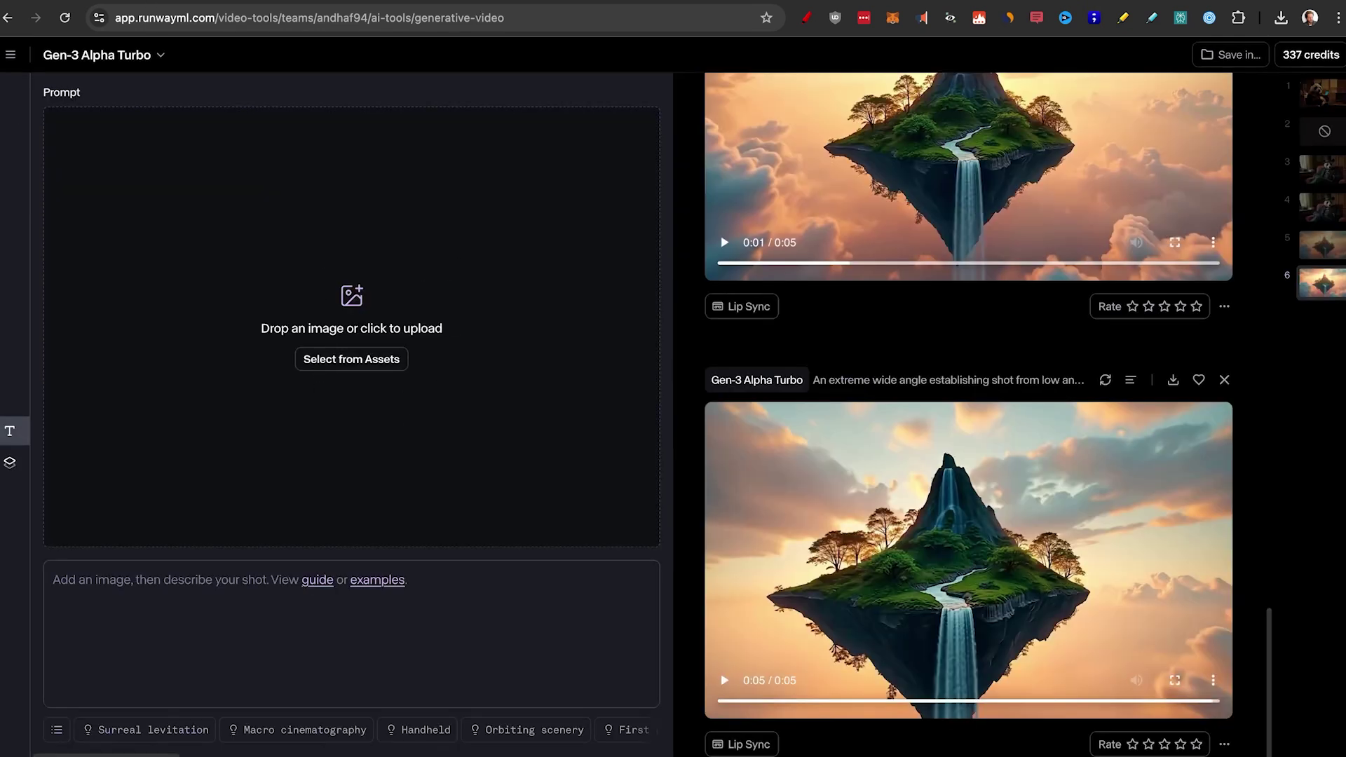
click(964, 744)
drag(541, 144, 339, 261)
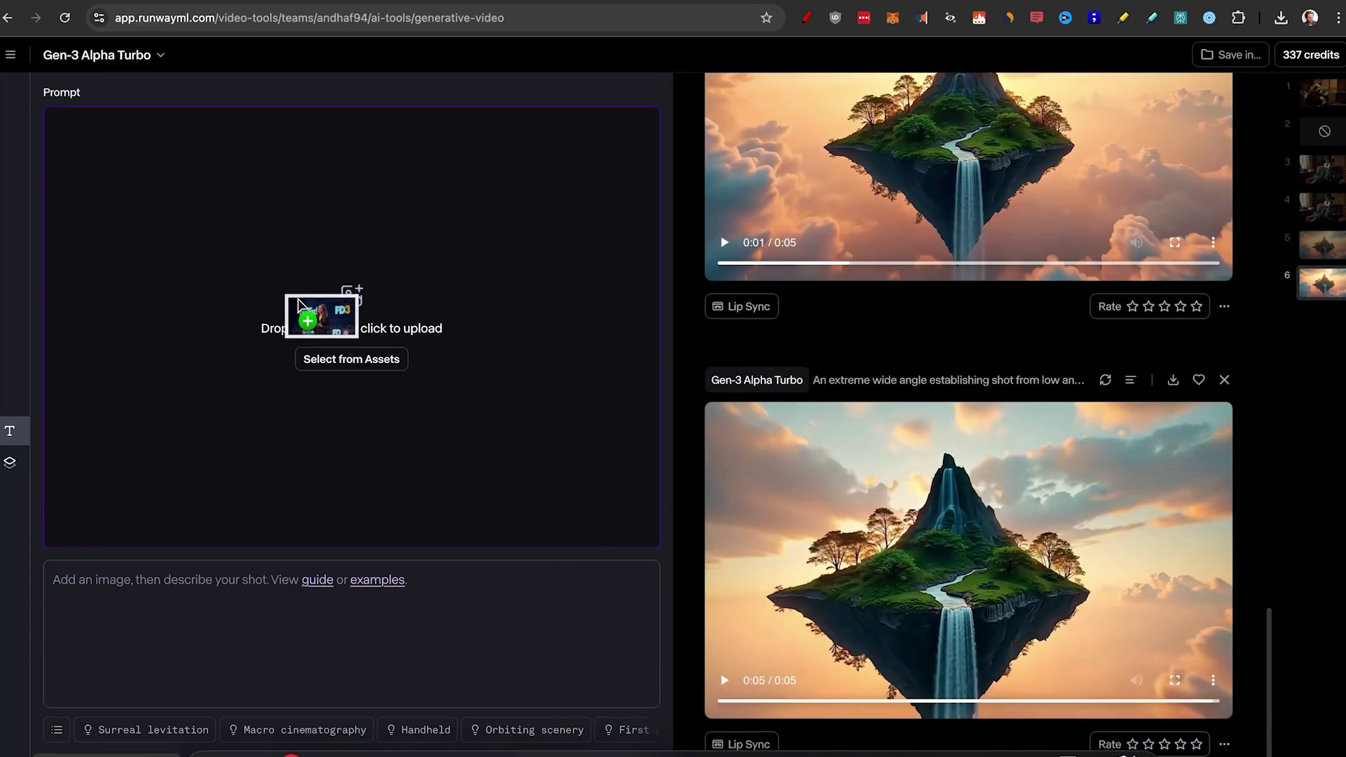
drag(298, 303, 300, 309)
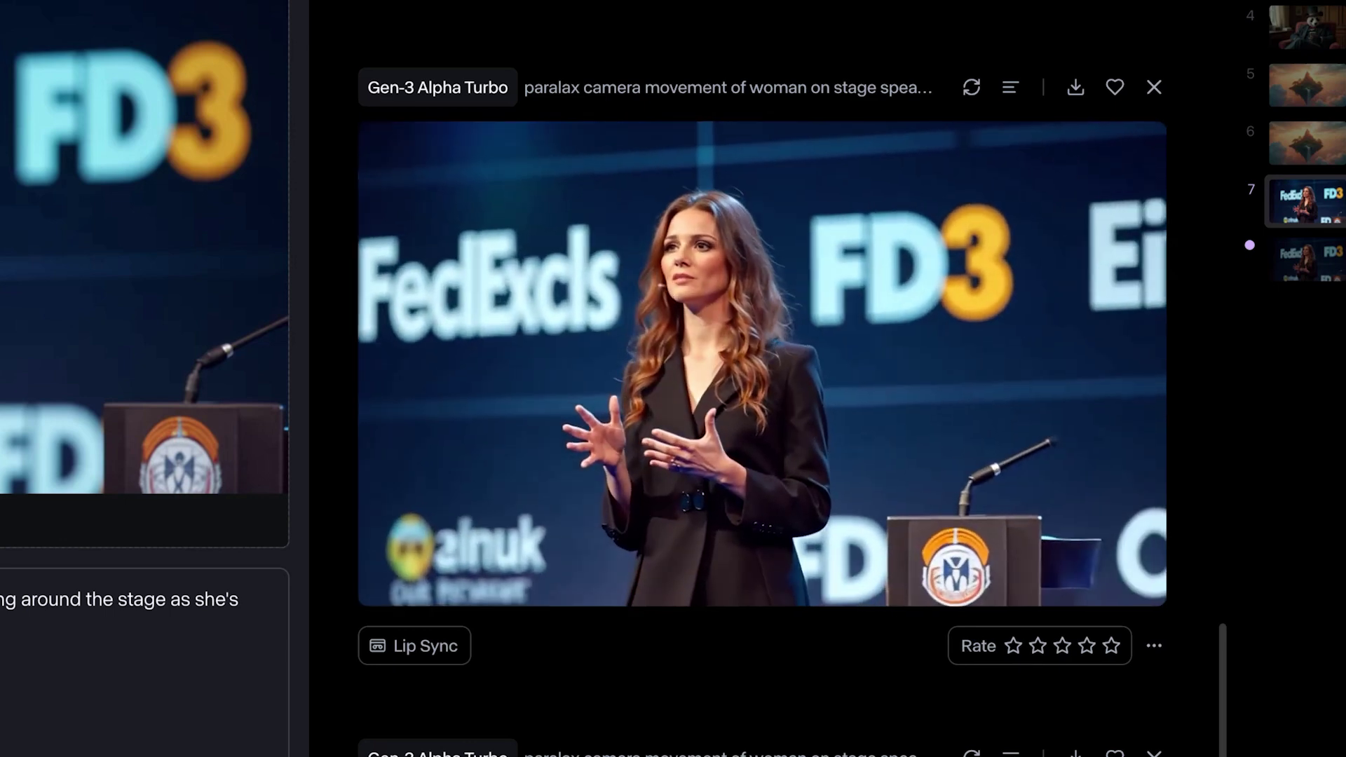
mouse_move(1054, 377)
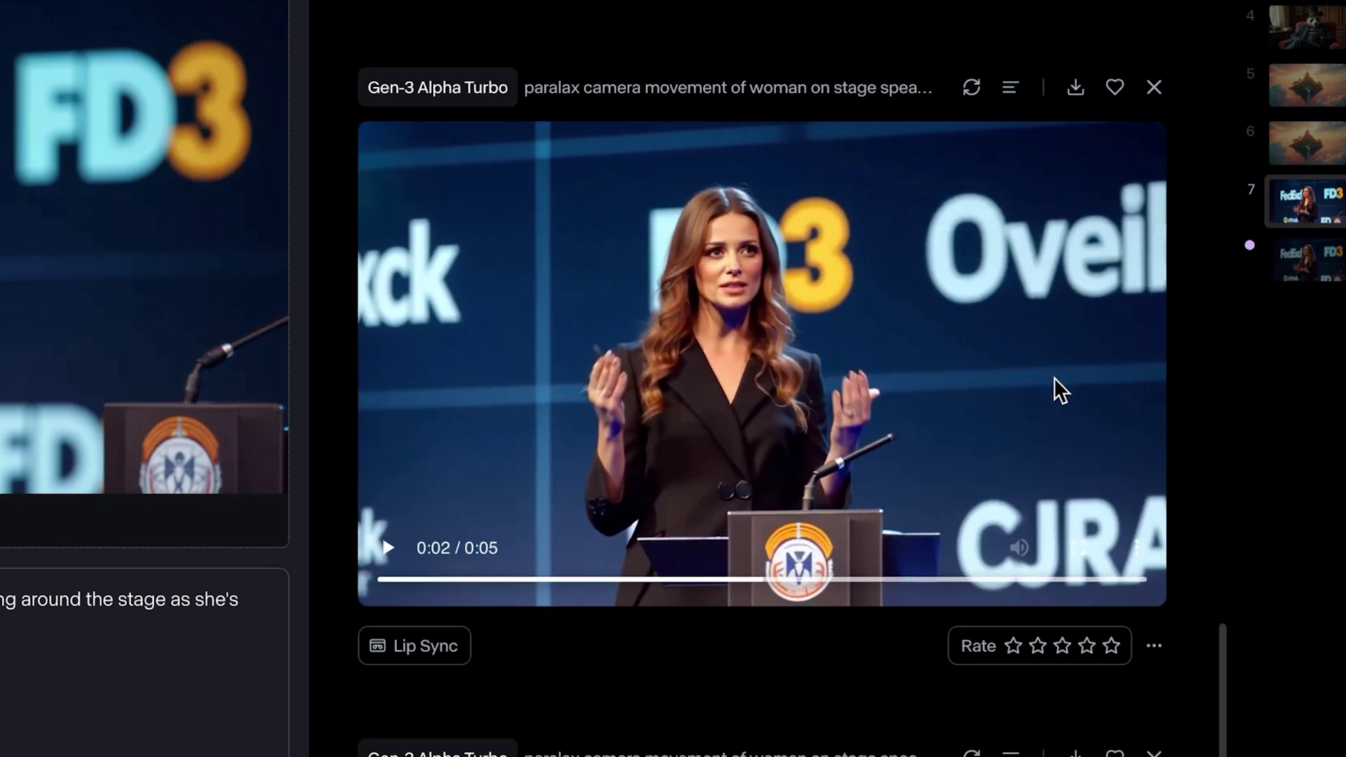
scroll(1054, 377, down, 8)
scroll(972, 377, down, 1)
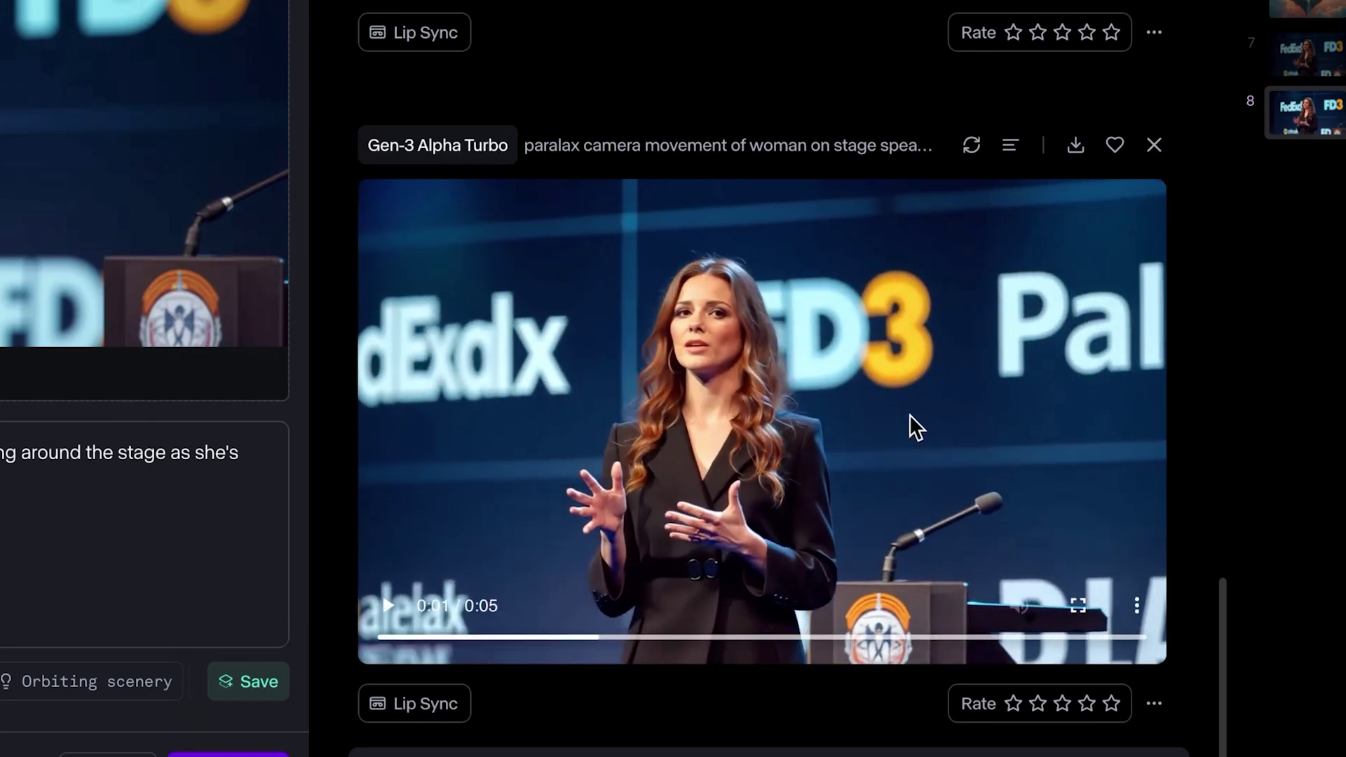
- Lip-sync the stage clip with a new script: the in-built dog camera shows criminals yelling "roll over"
scroll(554, 561, down, 5)
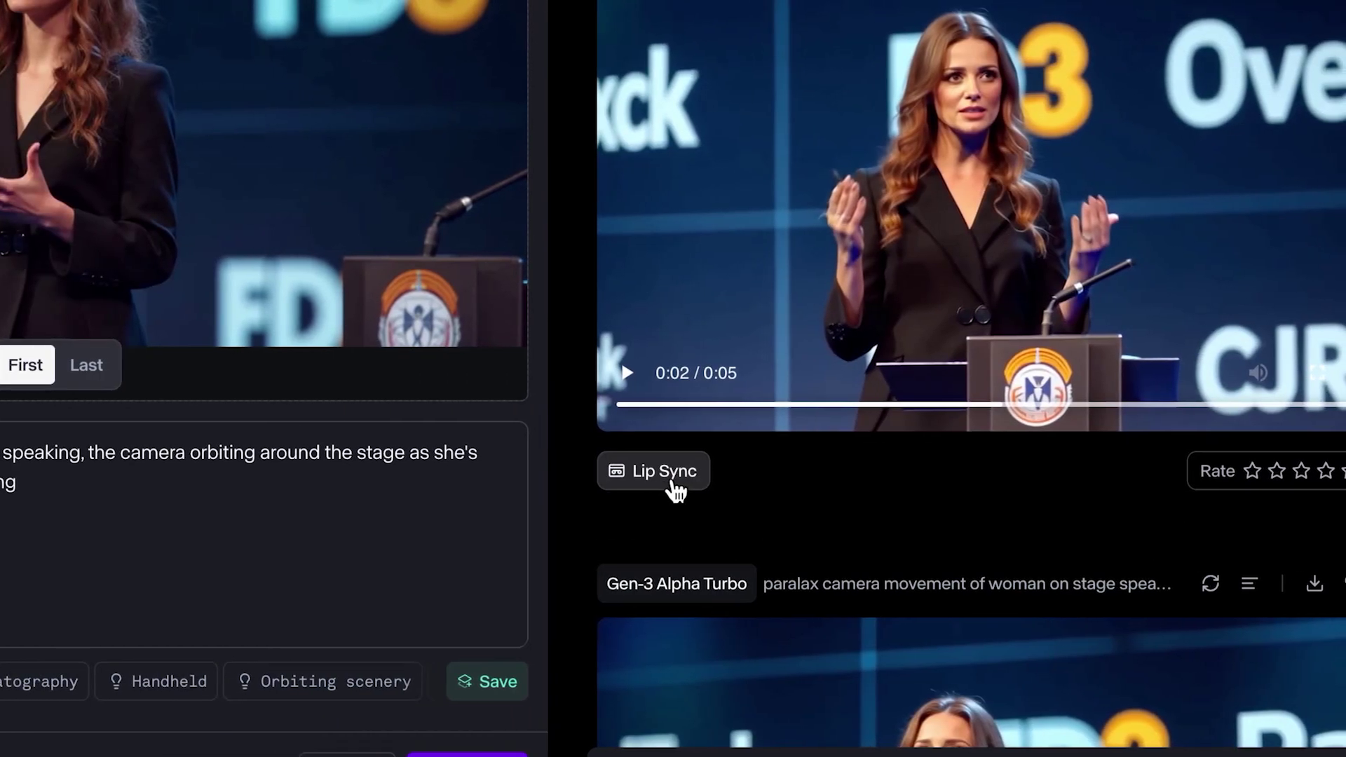
click(675, 490)
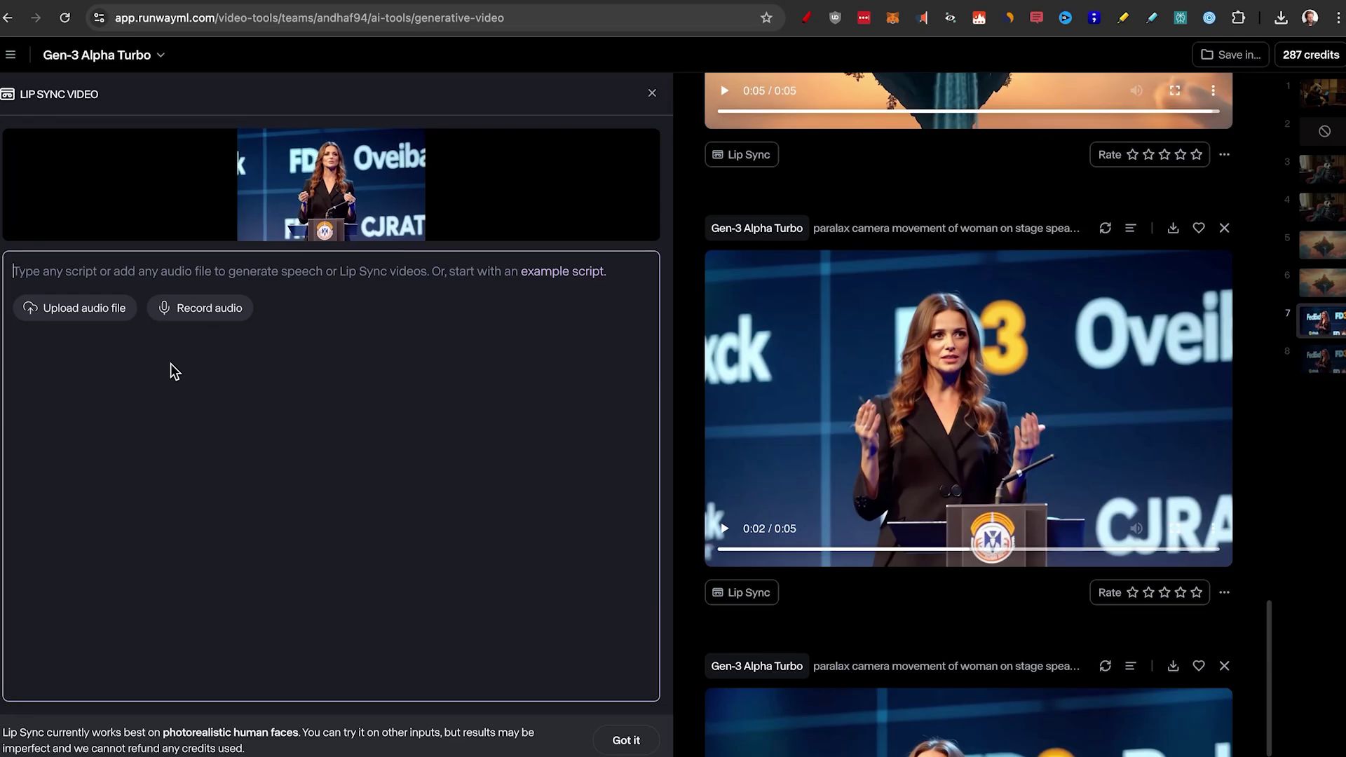
click(169, 369)
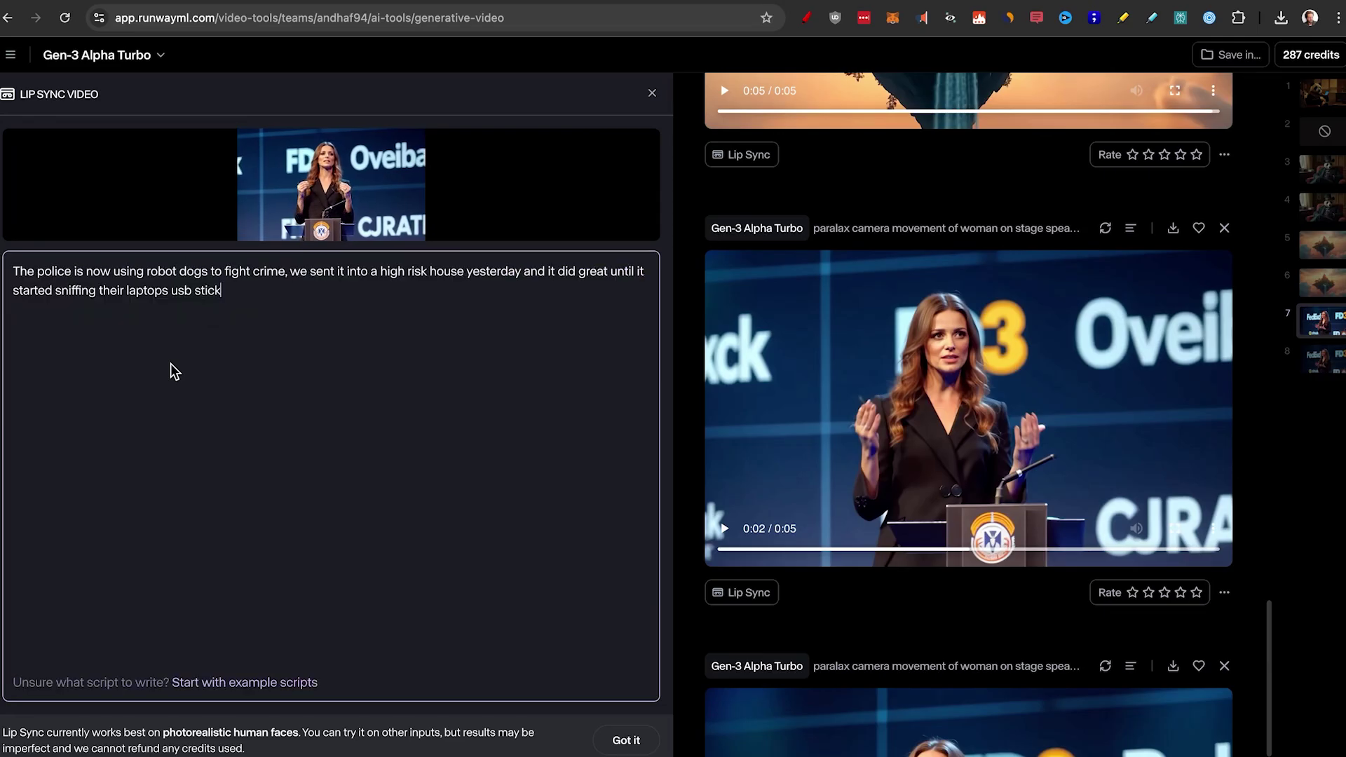
text(the in)
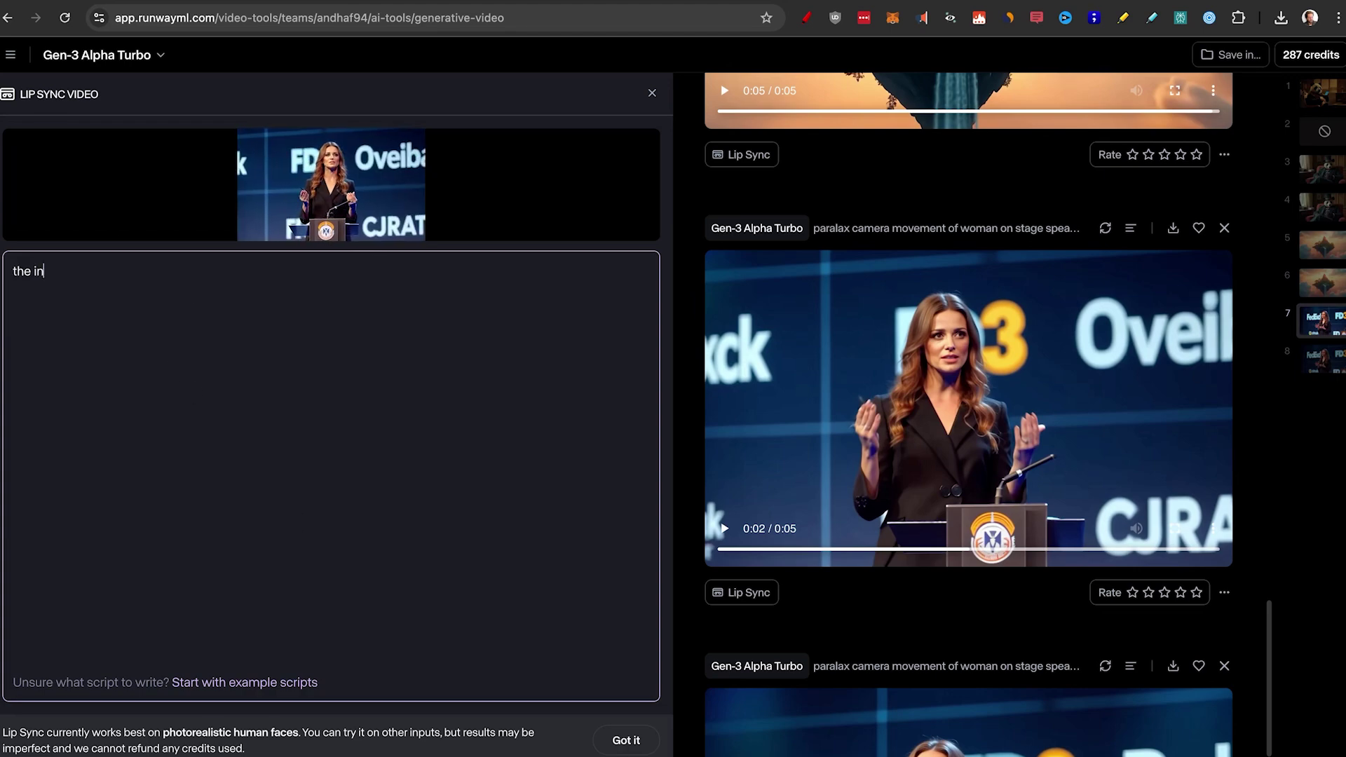
text(built camera of the dog shows the criminals yelling "roll over" and the robot dog rebooted in safe mode)
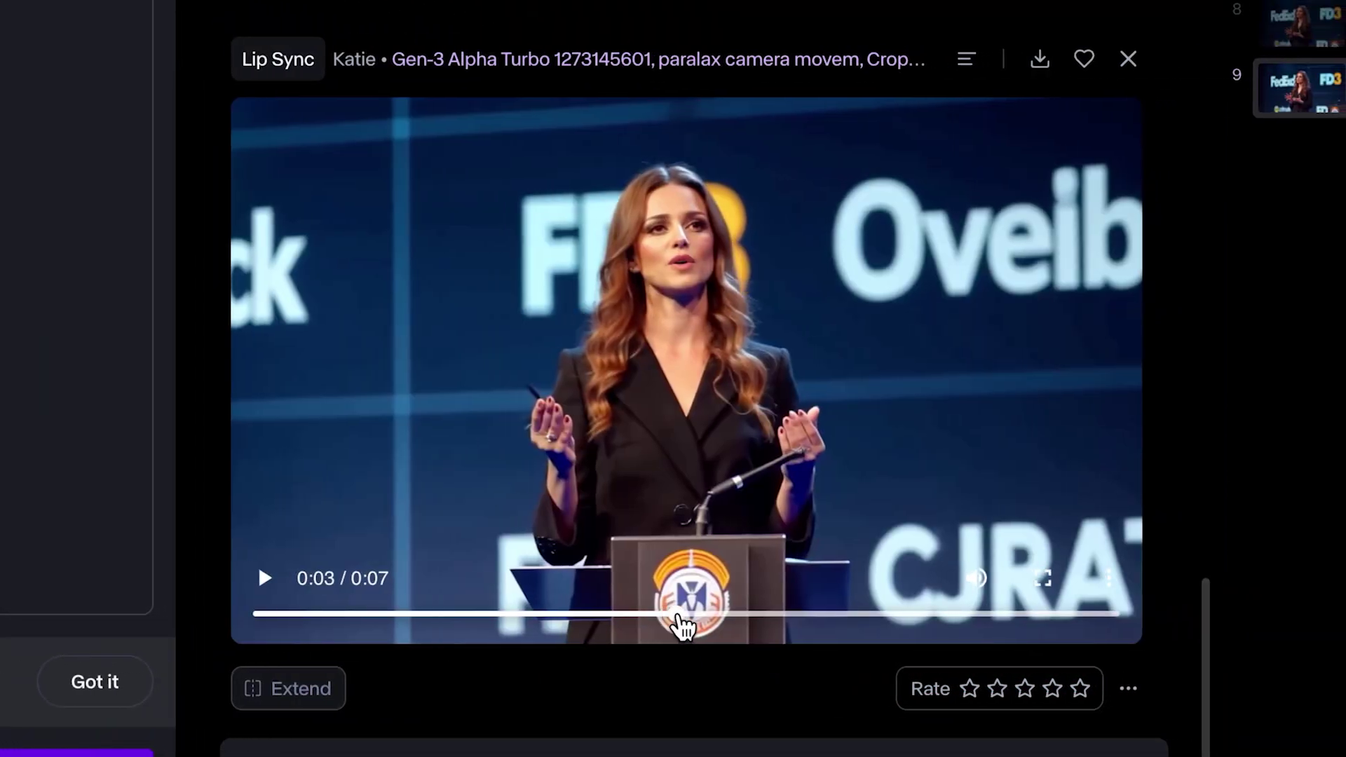
drag(681, 617, 813, 617)
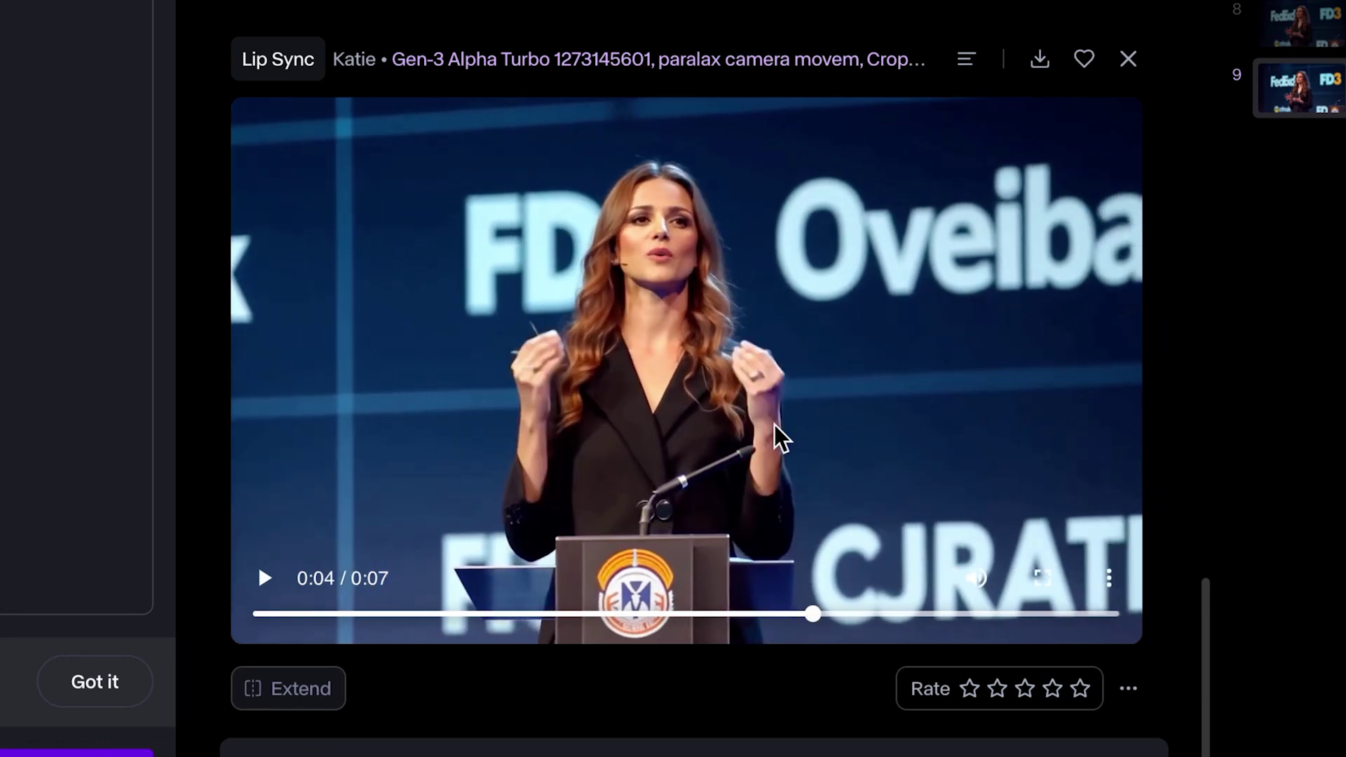
click(265, 612)
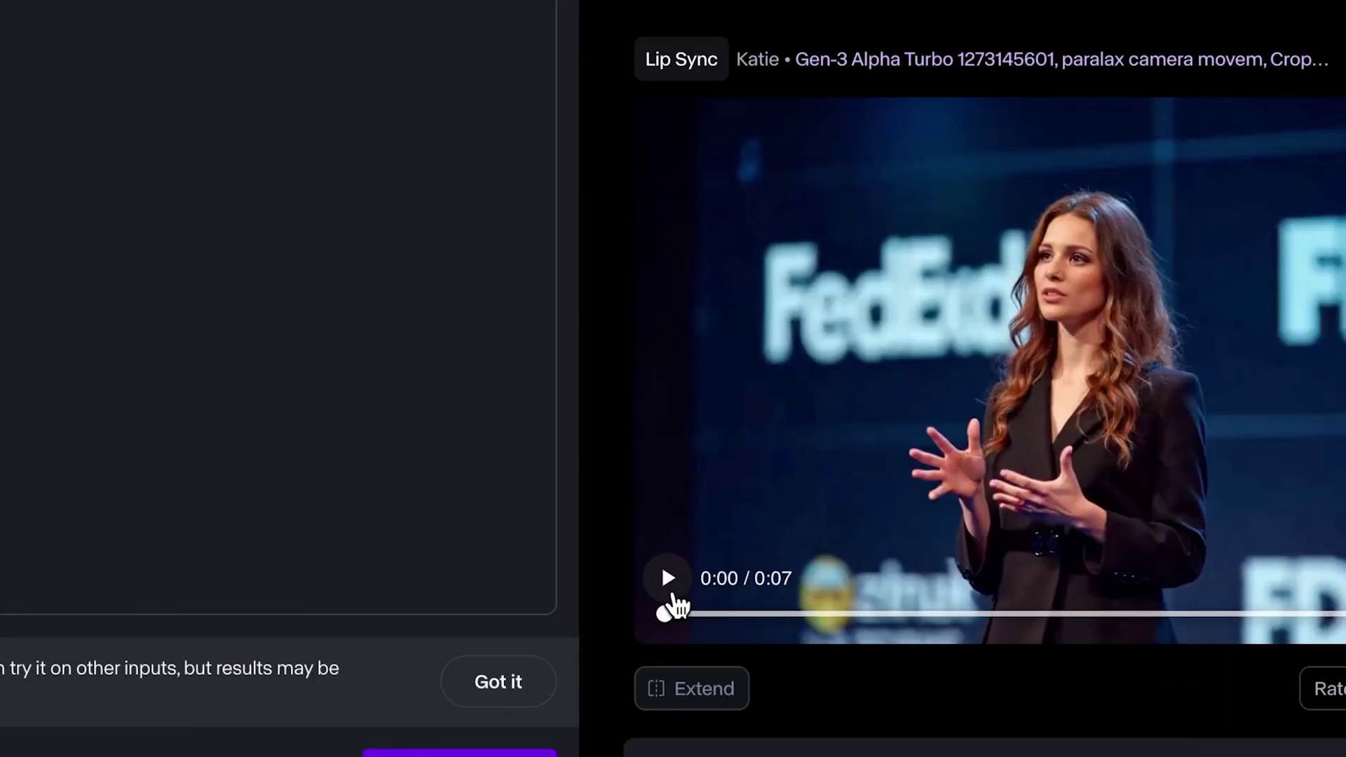
click(669, 579)
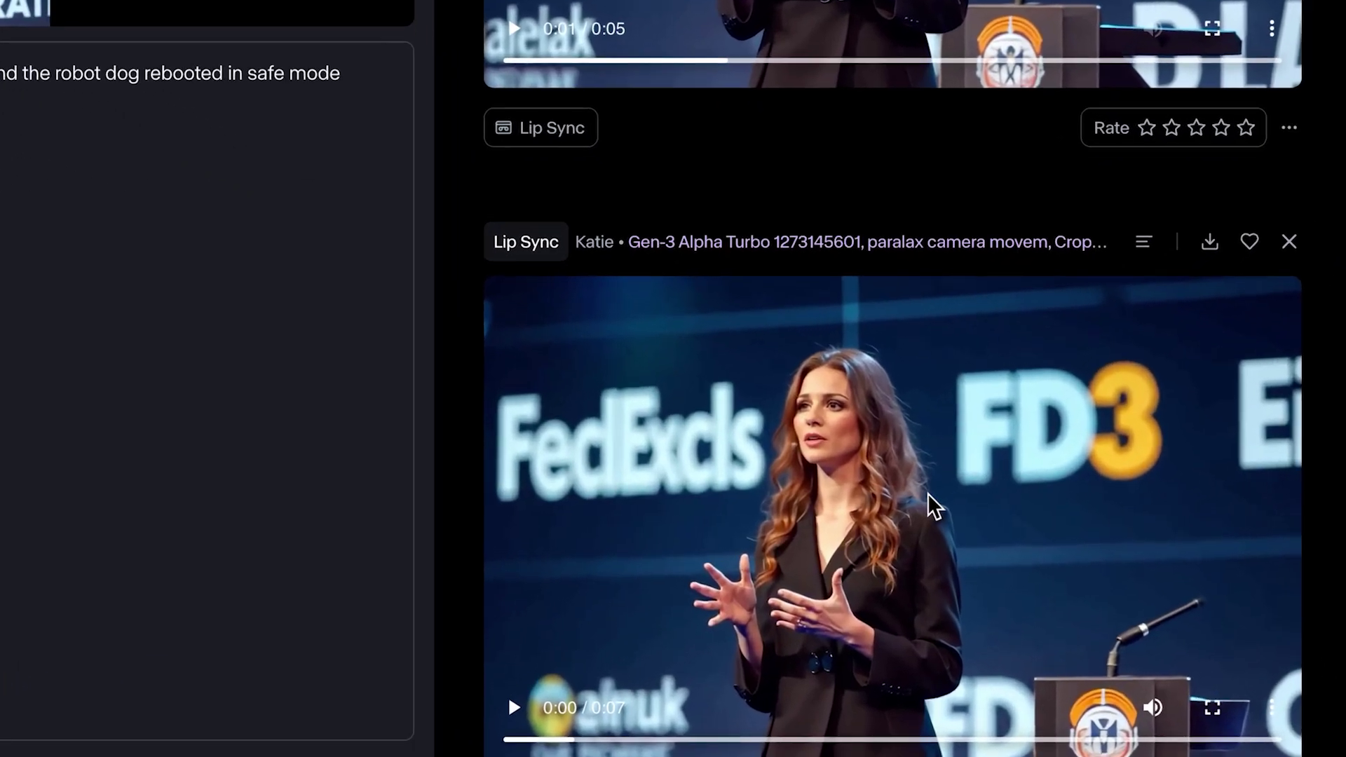
click(928, 493)
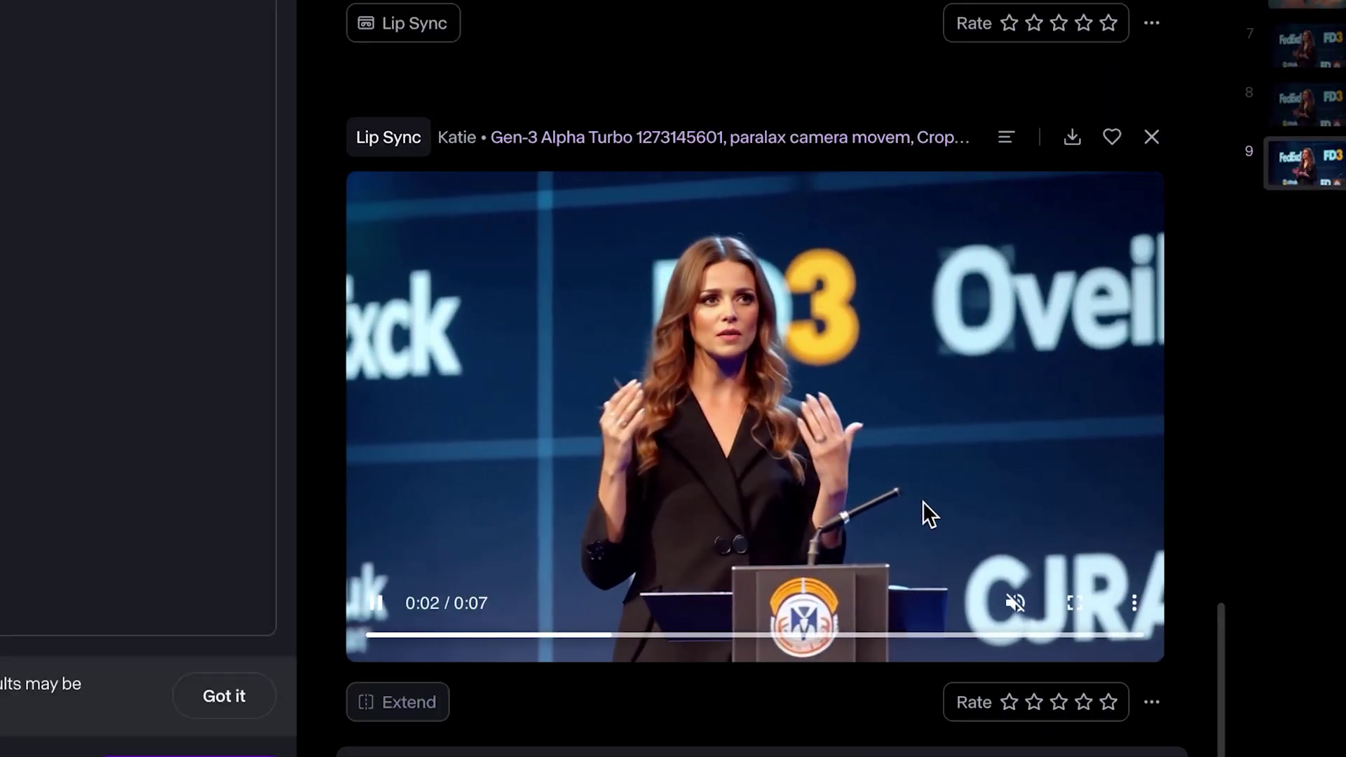